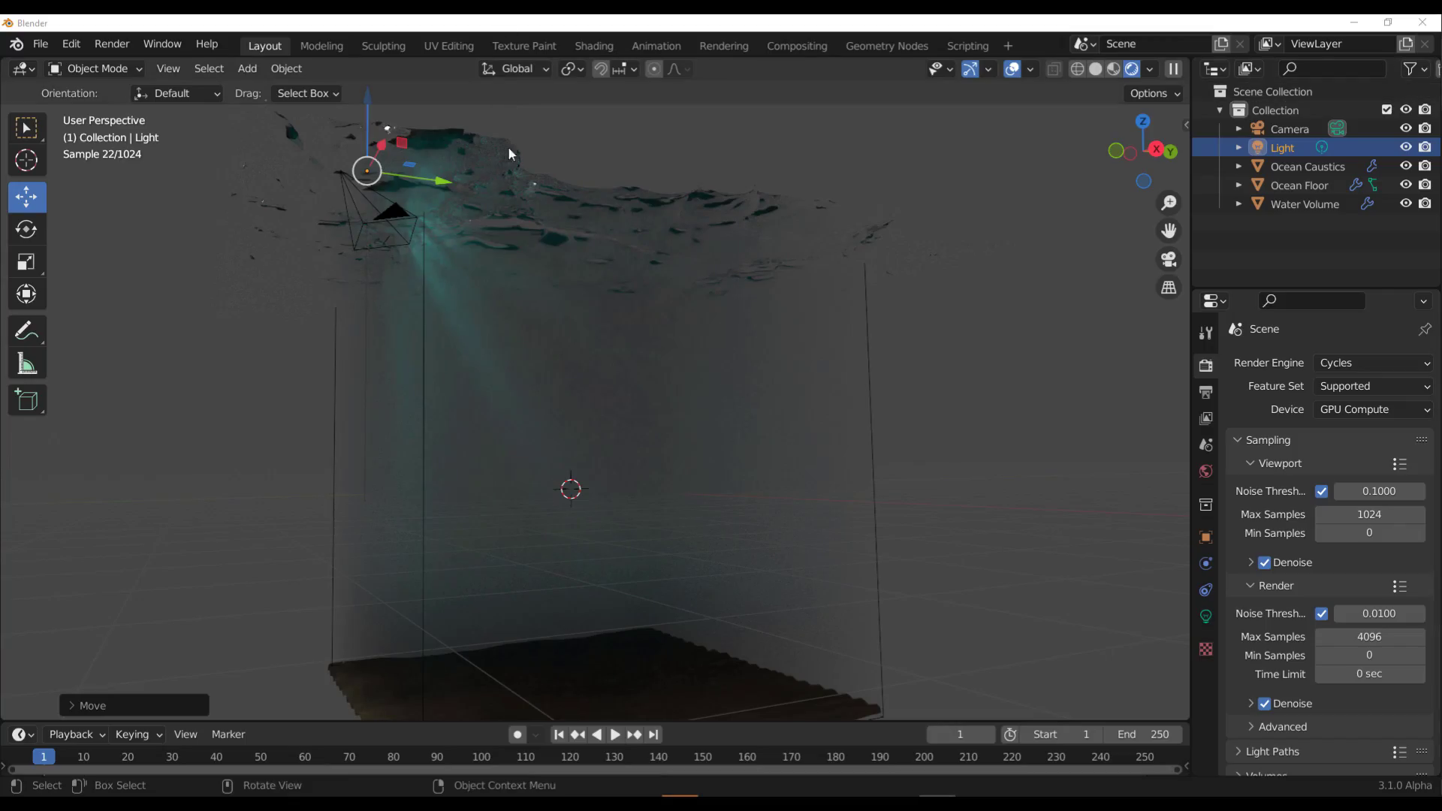
Reposition the light along Y and up to the right, then orbit the view
drag(451, 187, 865, 150)
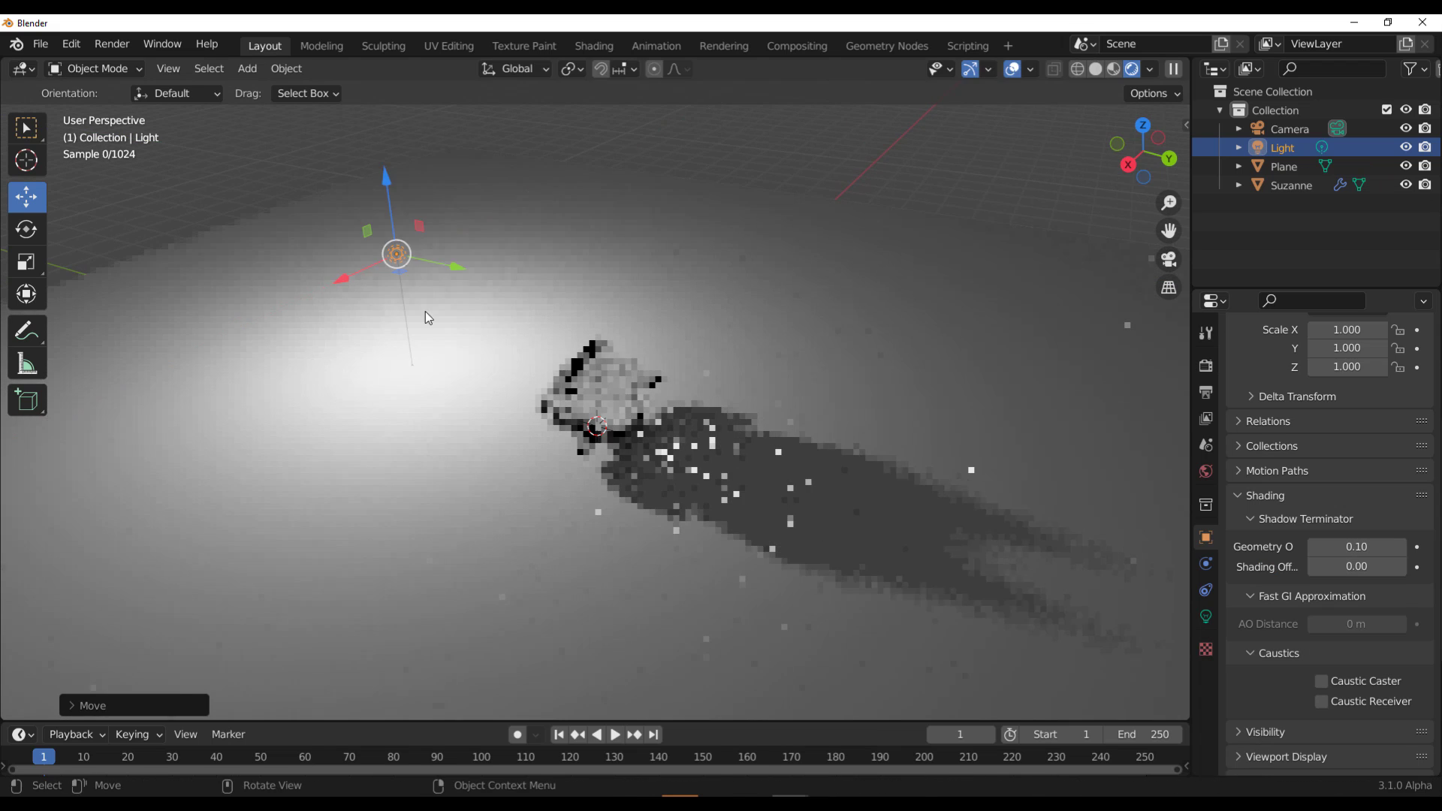
key(g)
click(478, 210)
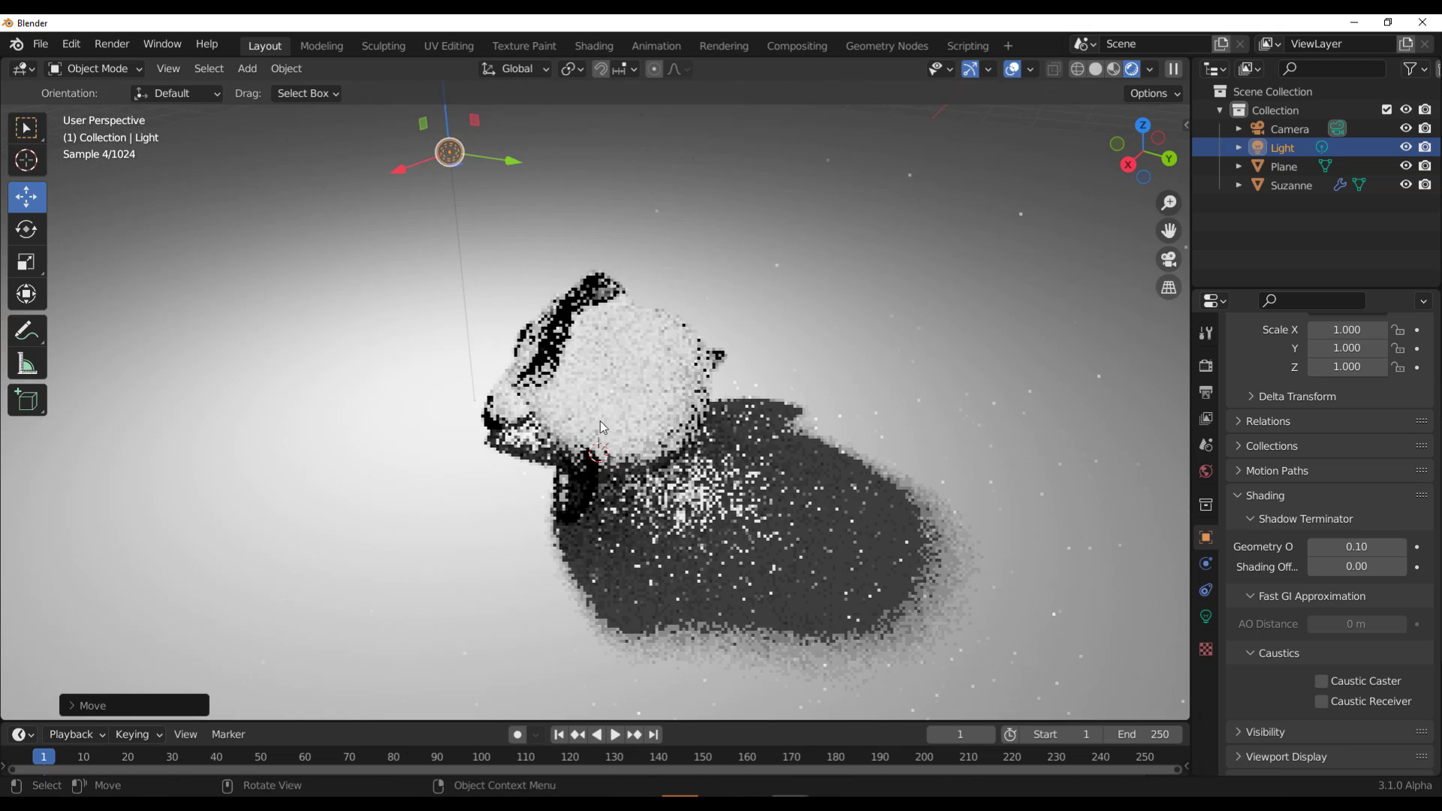
drag(1143, 152, 1089, 155)
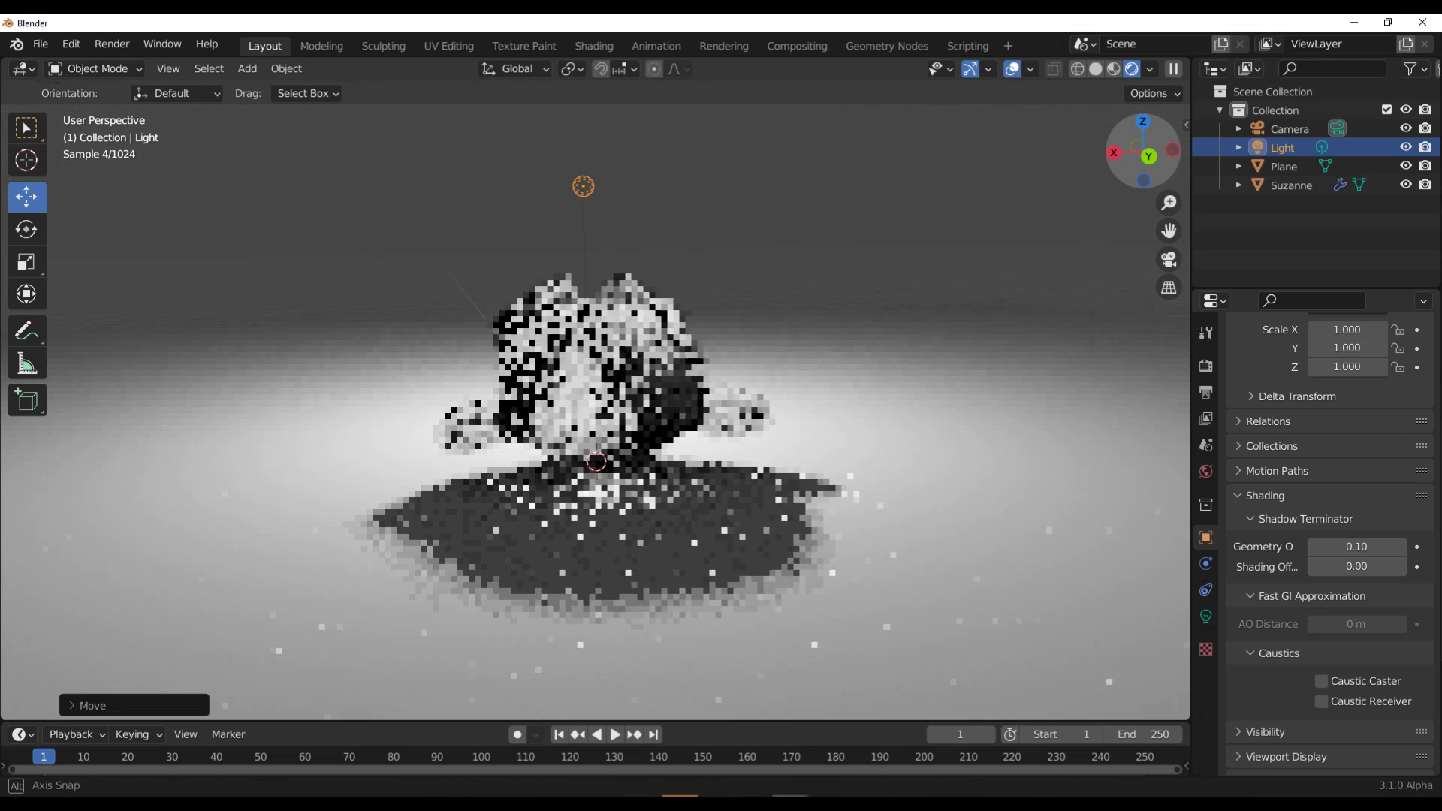
Enable Viewport Denoise in the Render properties
click(1205, 366)
scroll(1268, 493, up, 4)
click(1265, 467)
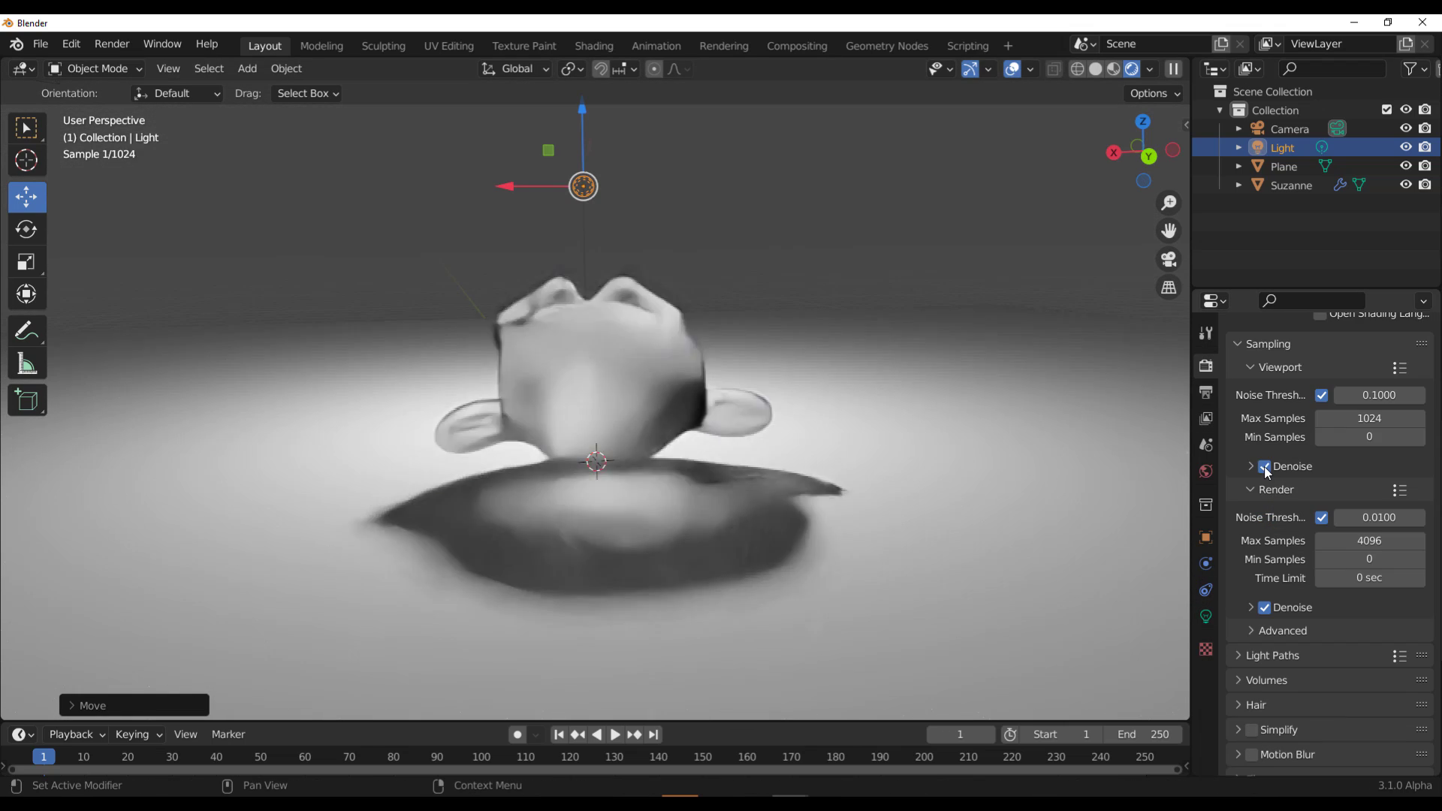
Orbit to a side view and show the point light's Light data properties
drag(1137, 146, 1093, 211)
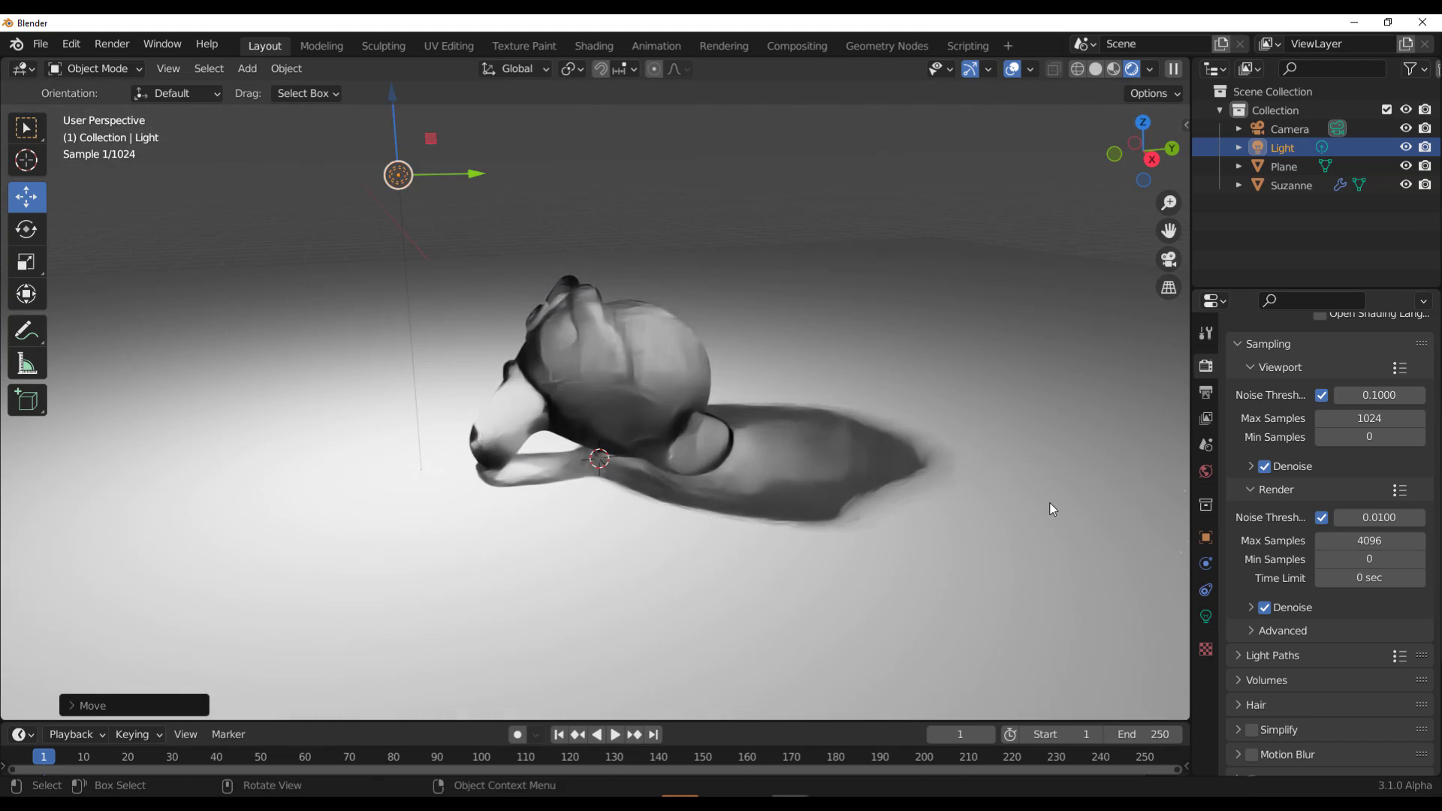
click(1206, 616)
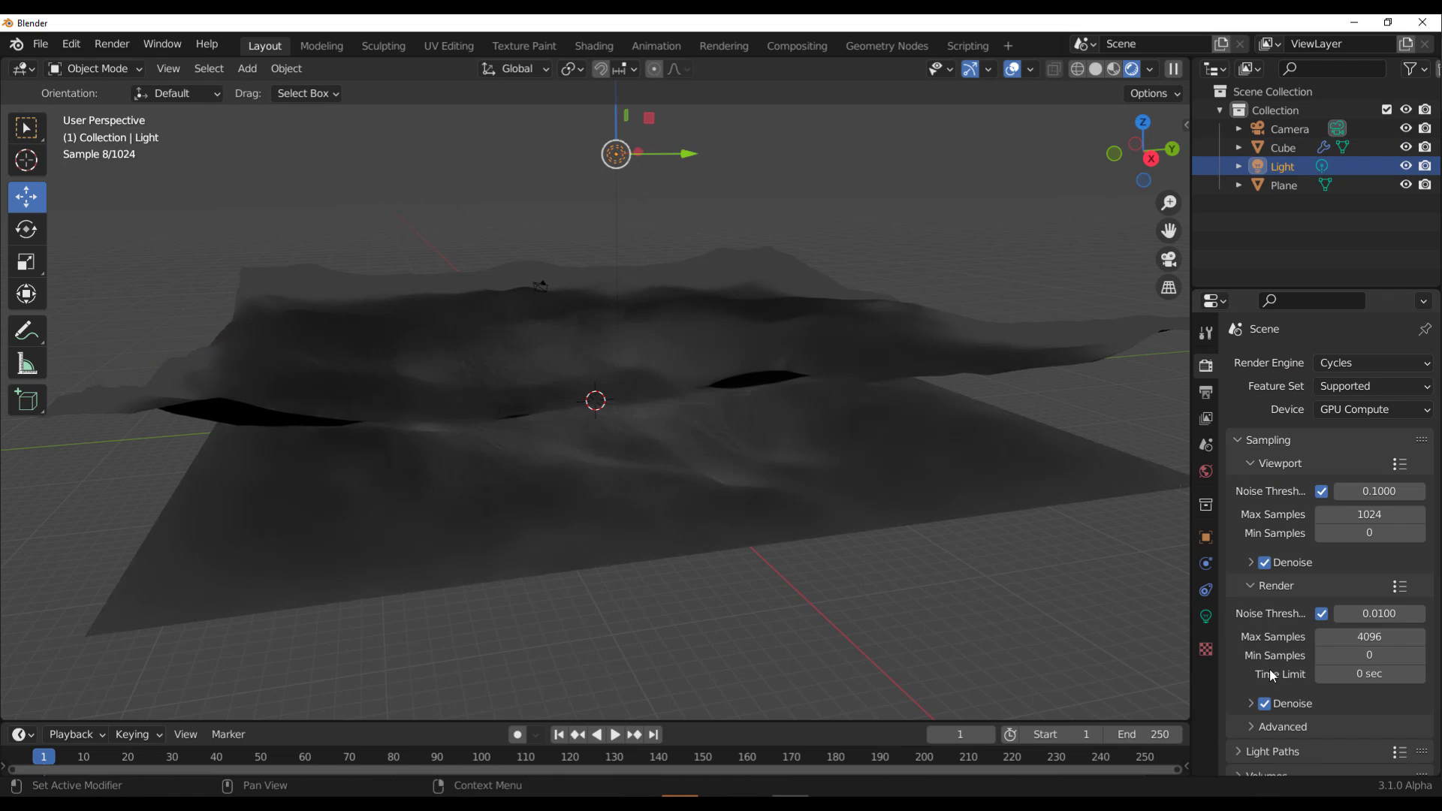
click(1205, 615)
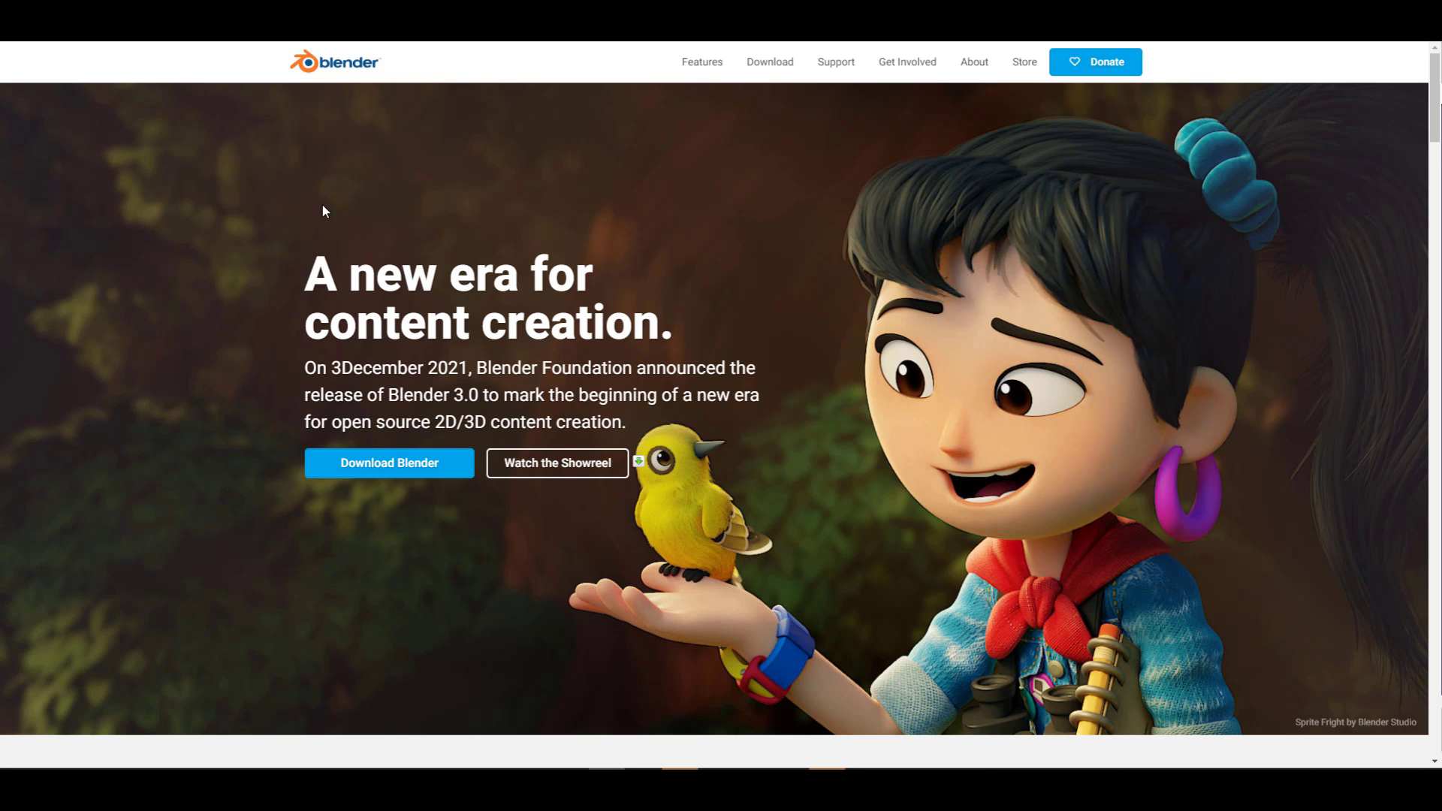
Go from Download to Blender Experimental and show the Patch builds list
click(770, 61)
scroll(769, 307, down, 15)
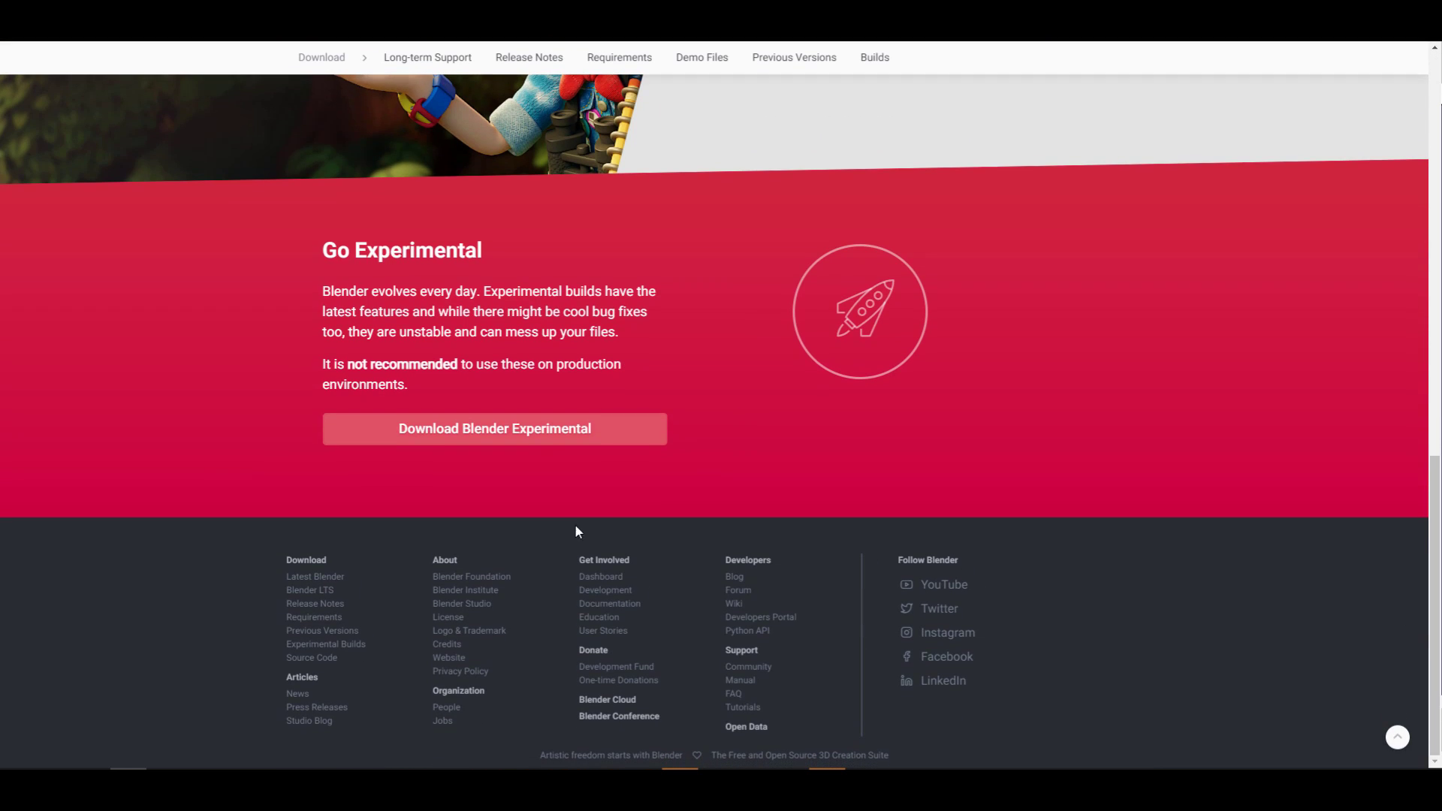
click(553, 444)
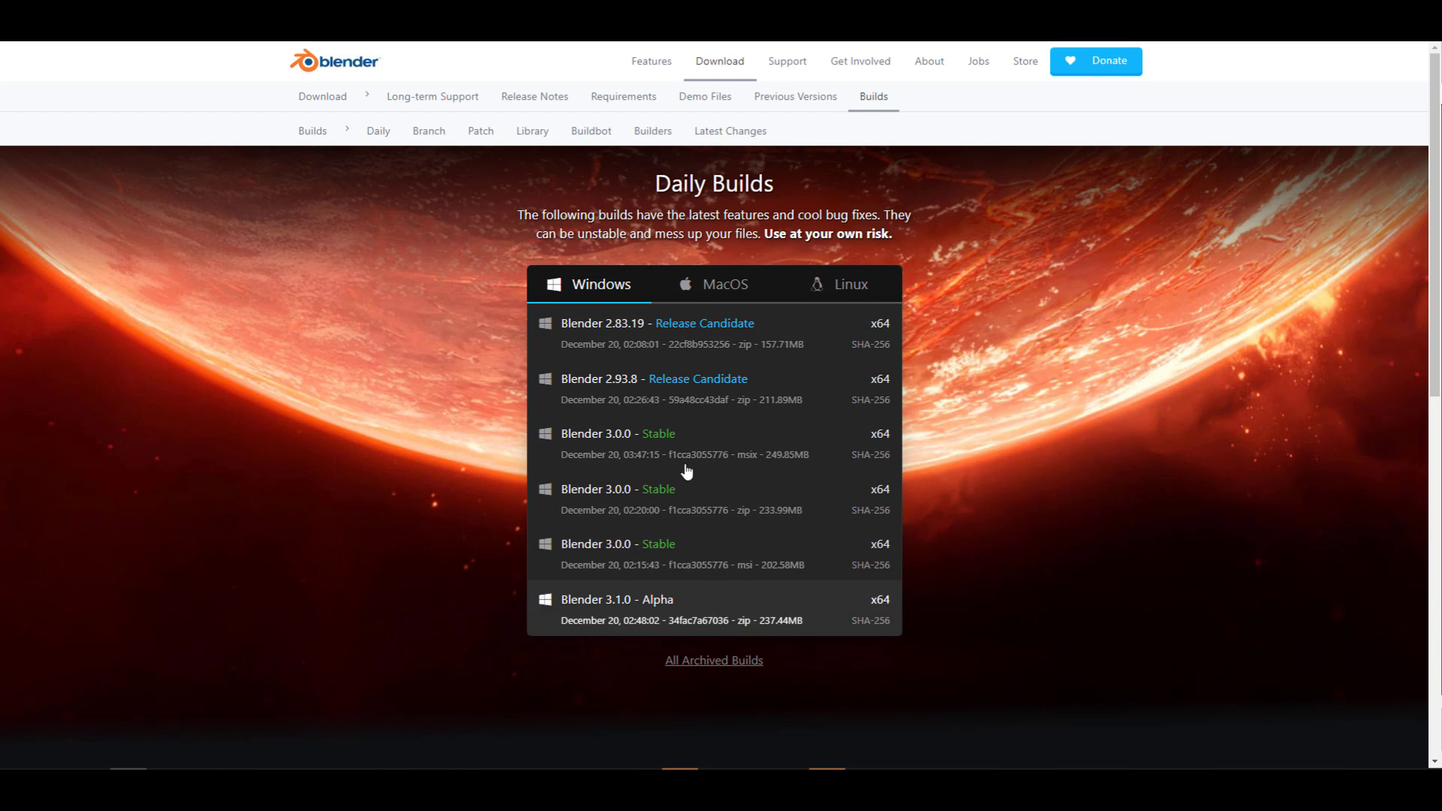
click(496, 142)
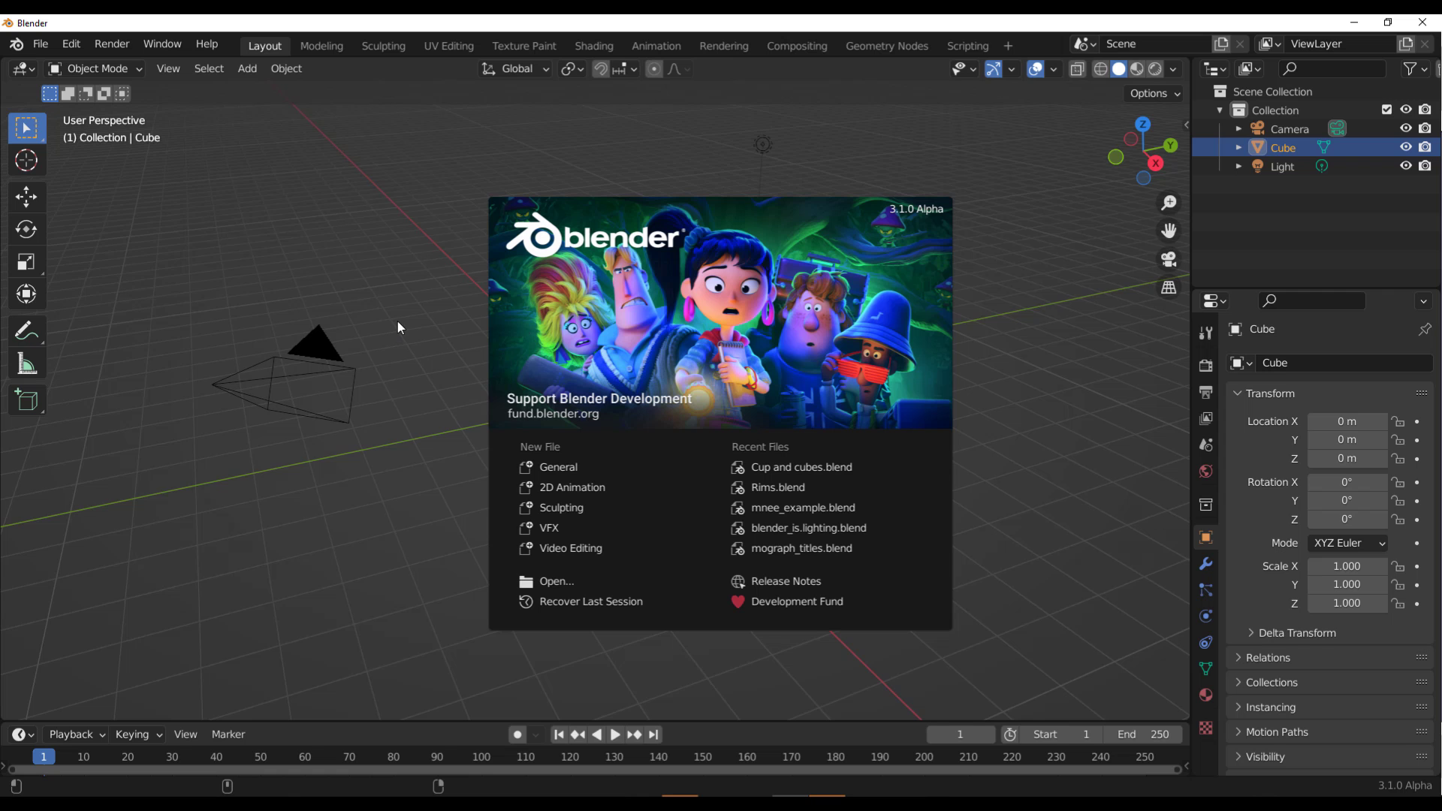
Dismiss the splash screen and zoom the viewport in on the default cube
click(414, 286)
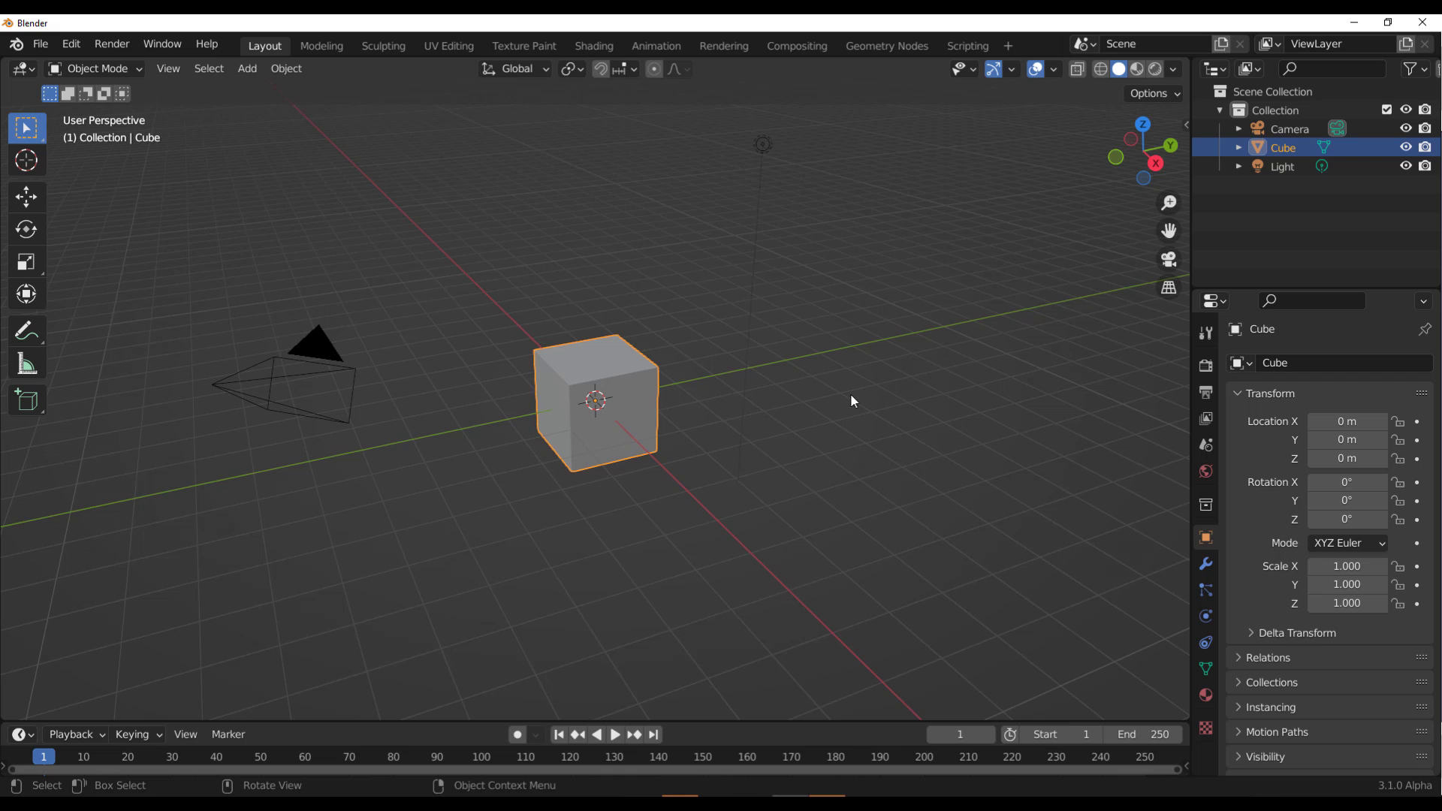
scroll(772, 373, up, 4)
scroll(772, 373, down, 6)
scroll(775, 381, up, 3)
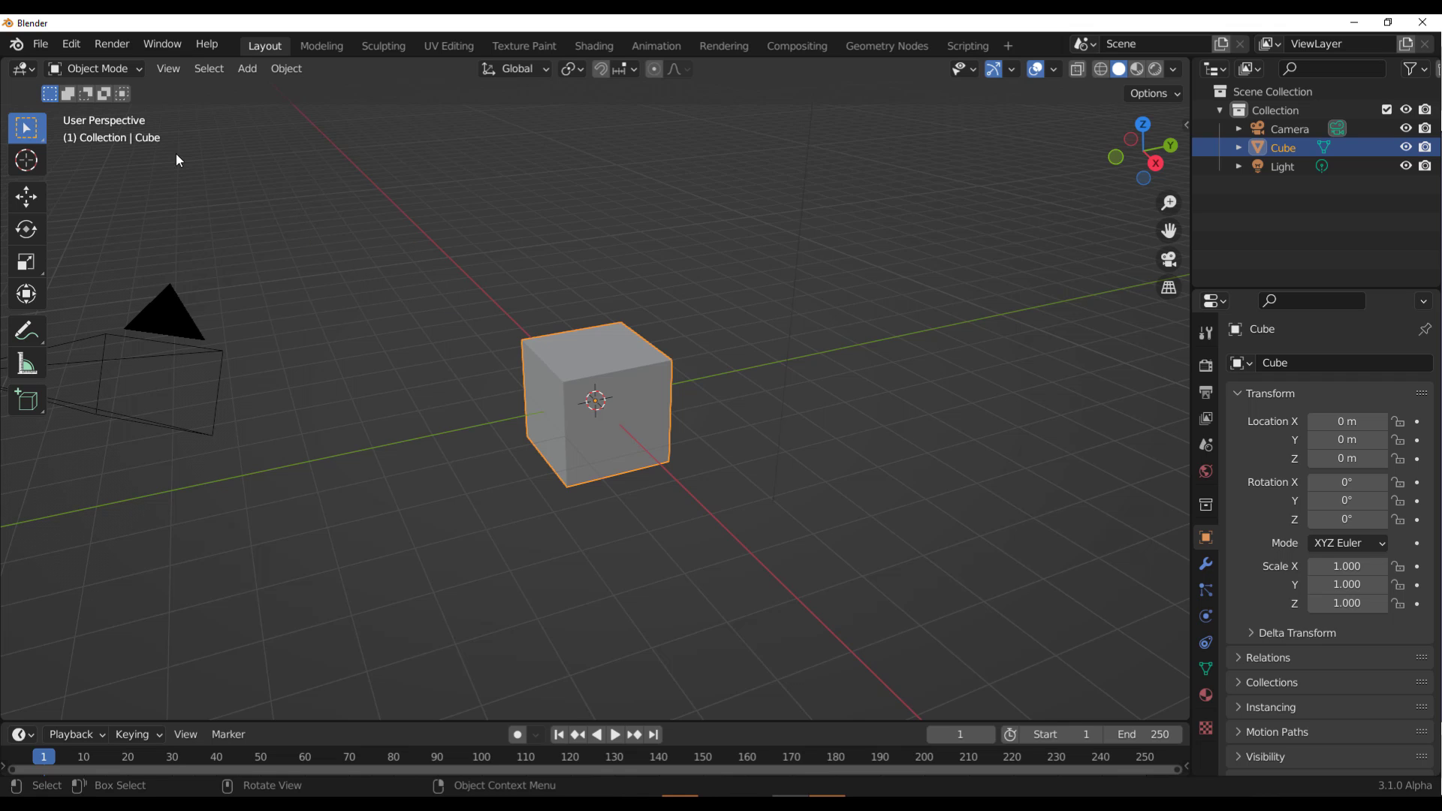
click(68, 48)
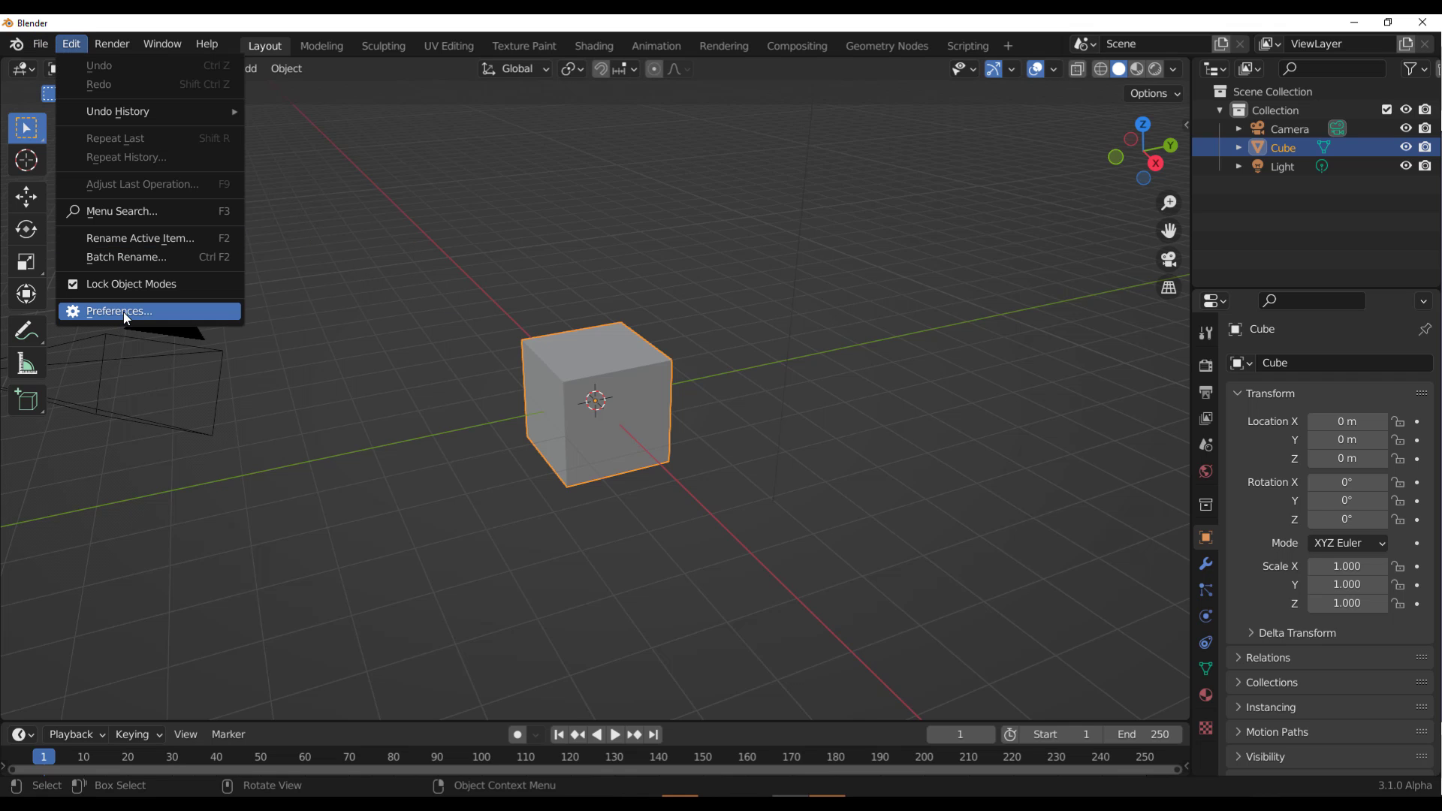
click(123, 313)
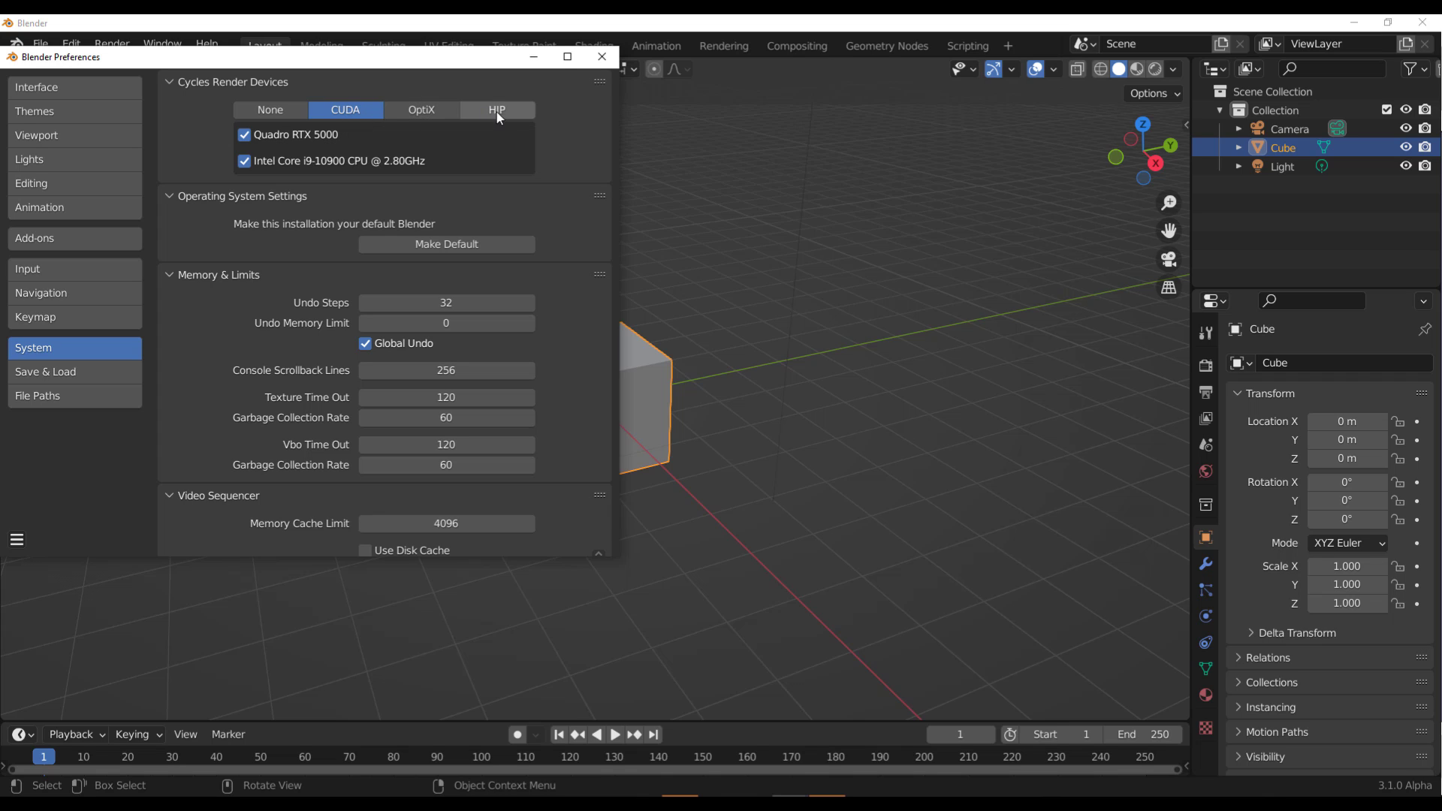
click(602, 57)
click(678, 300)
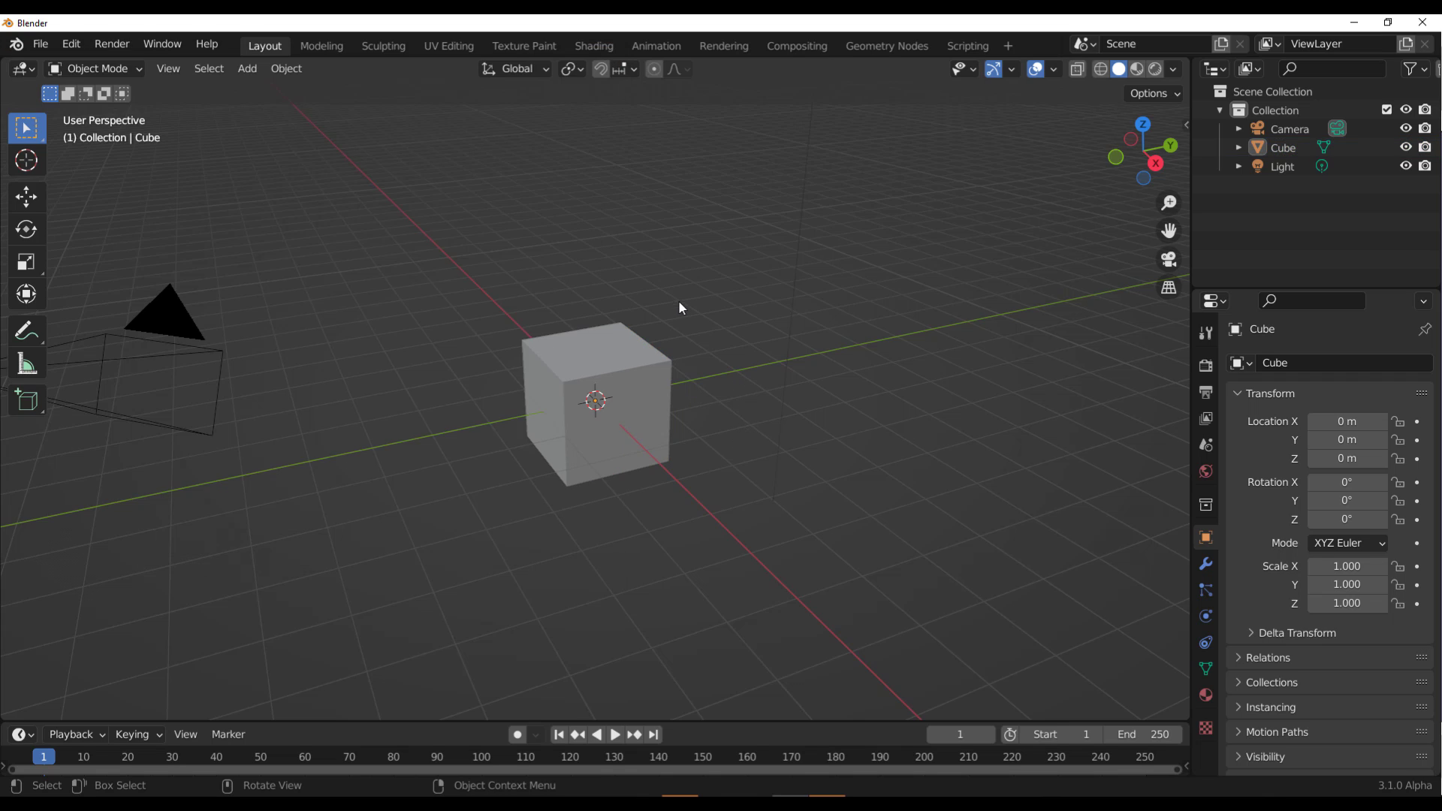
Set the render engine to Cycles
click(1205, 366)
click(1353, 362)
click(1329, 424)
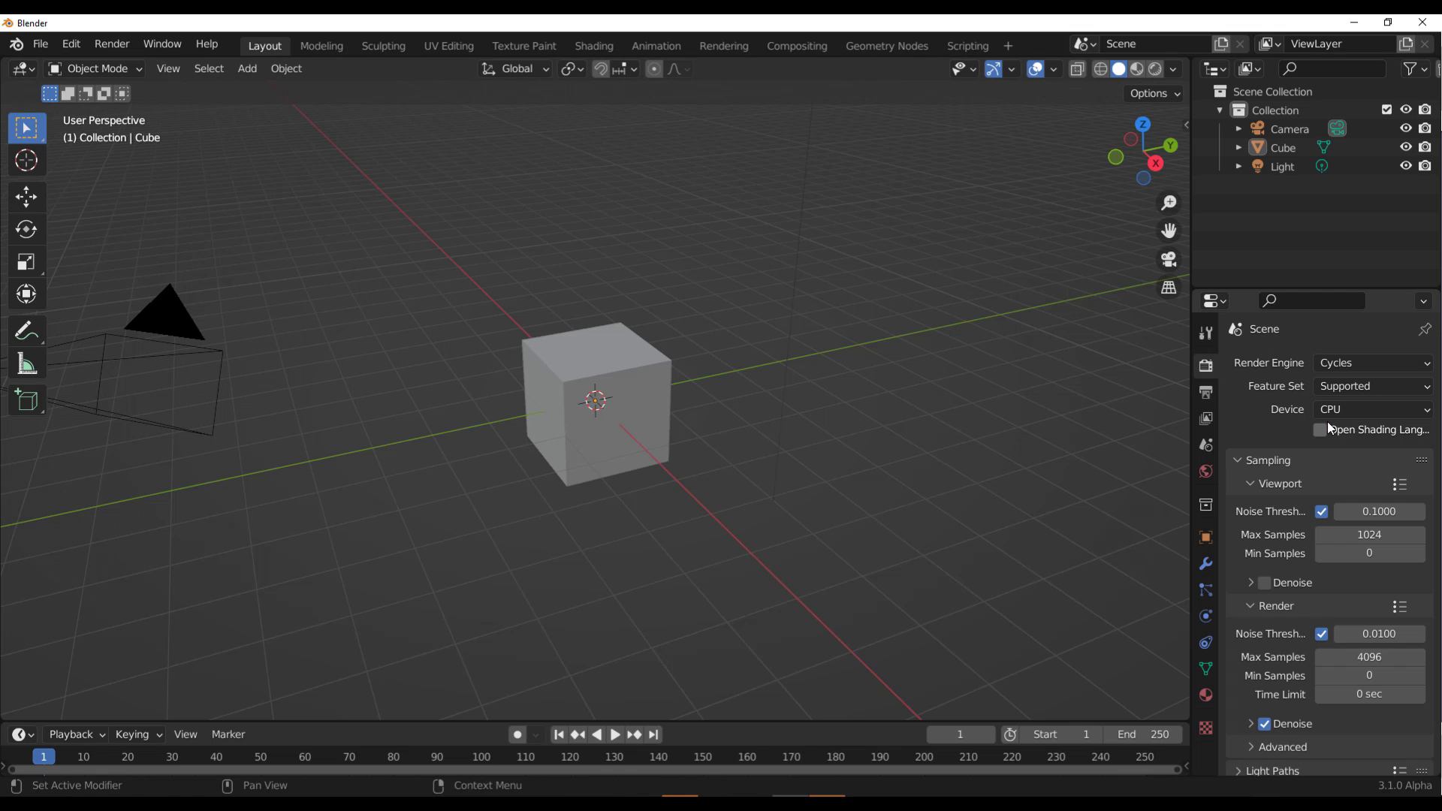
Add a plane mesh and scale it up into a large floor
key(shift+a)
mouse_move(499, 271)
click(611, 264)
key(s)
click(984, 534)
Raise the cube above the plane and scale it into a thin upright panel
click(593, 353)
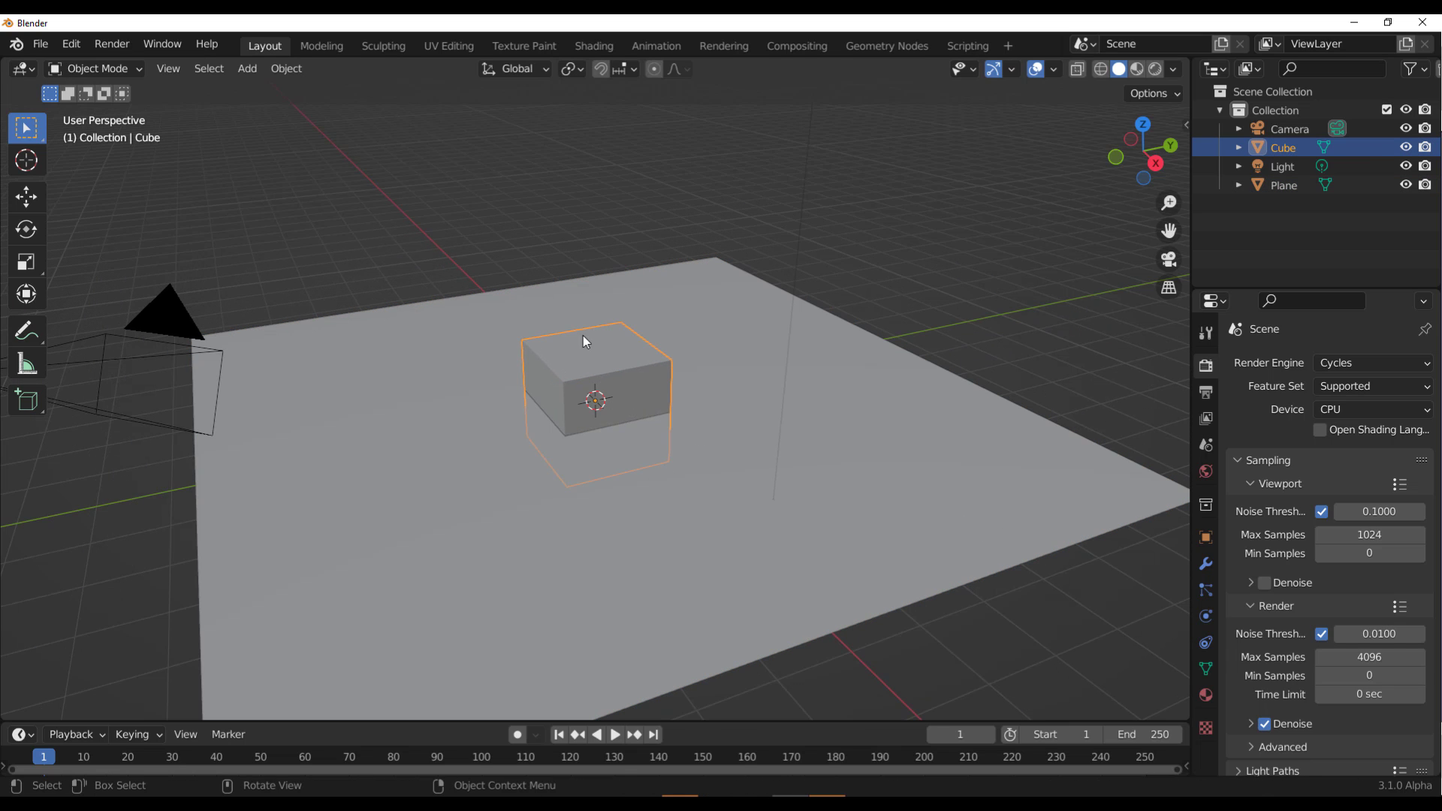
click(27, 196)
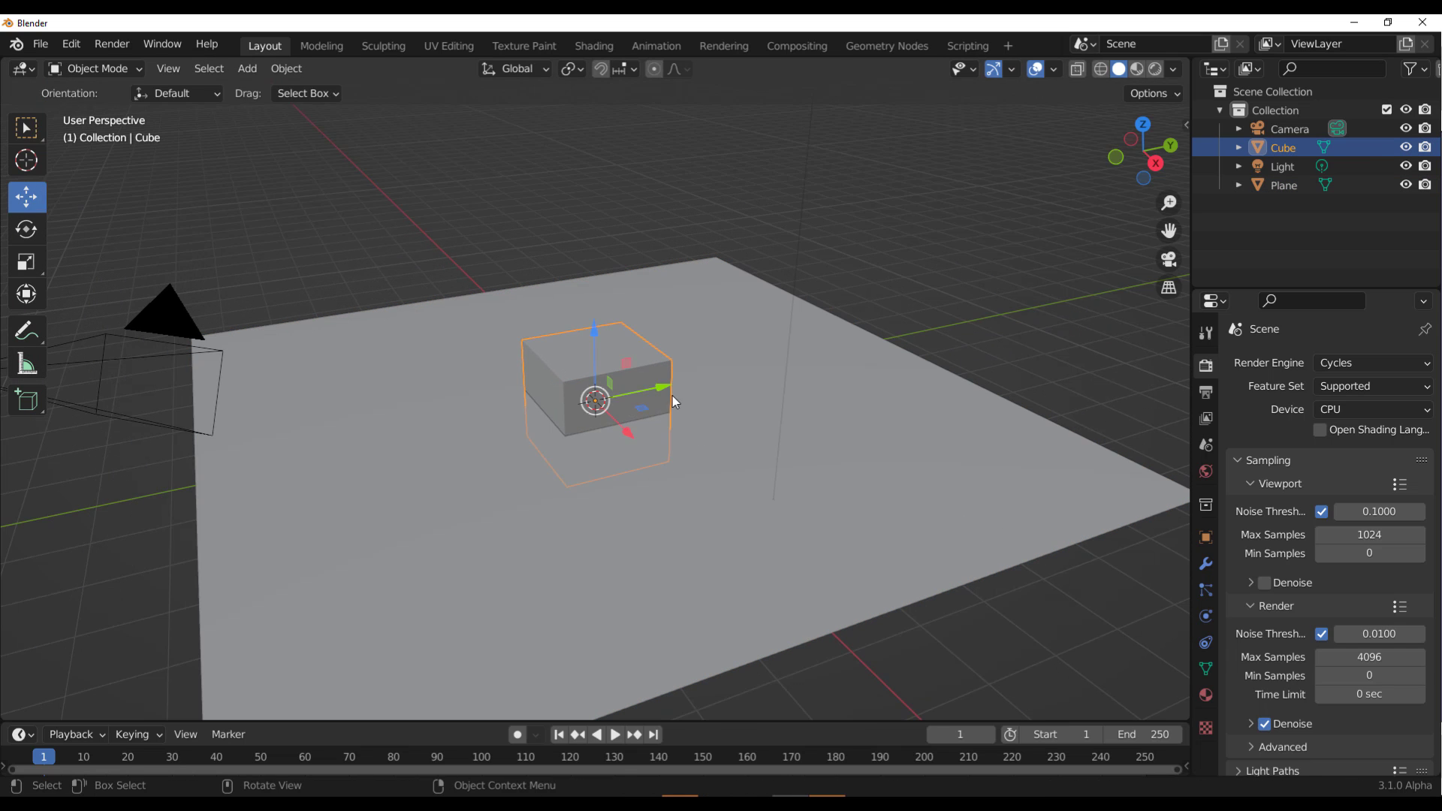
drag(593, 338, 593, 225)
click(26, 262)
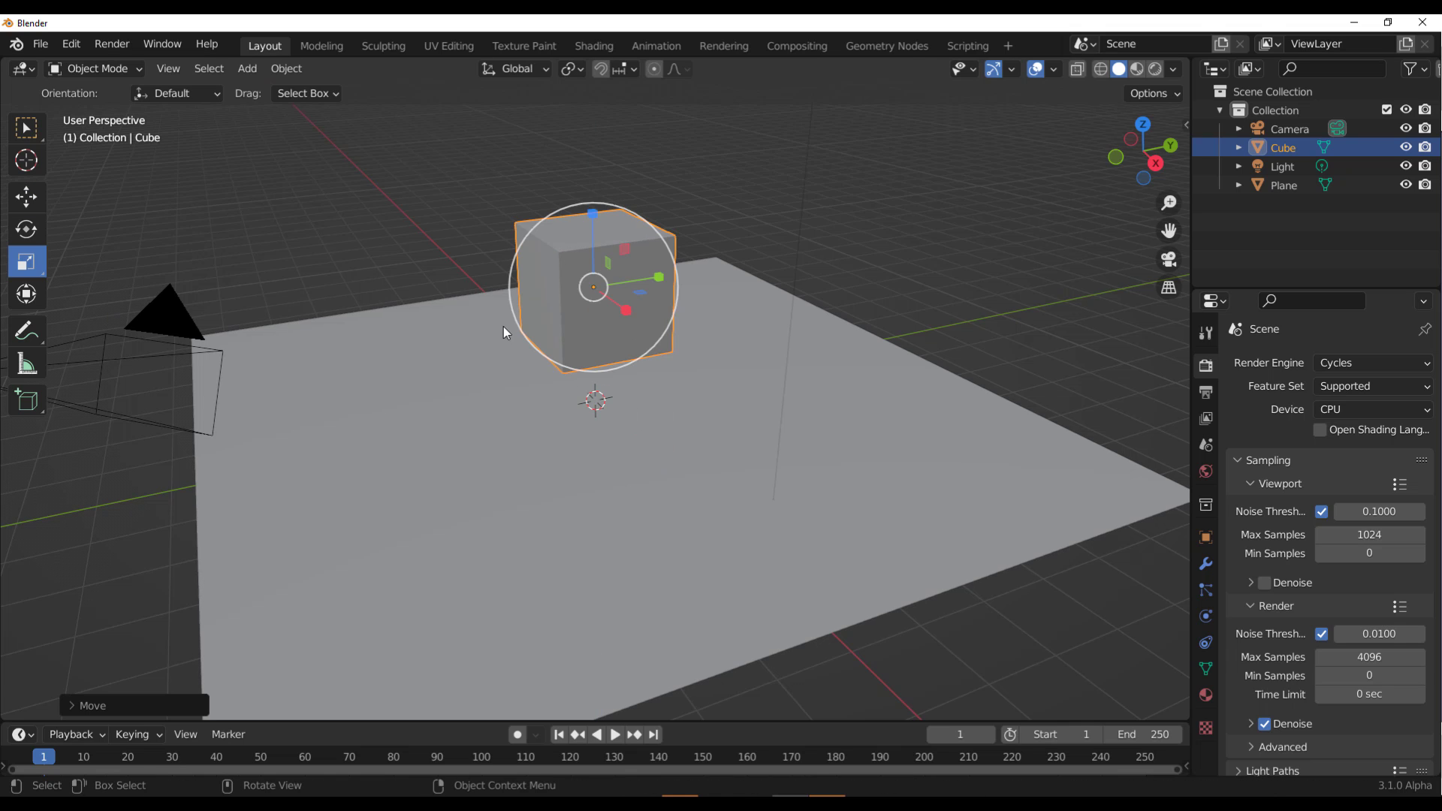
drag(661, 282, 621, 291)
key(s)
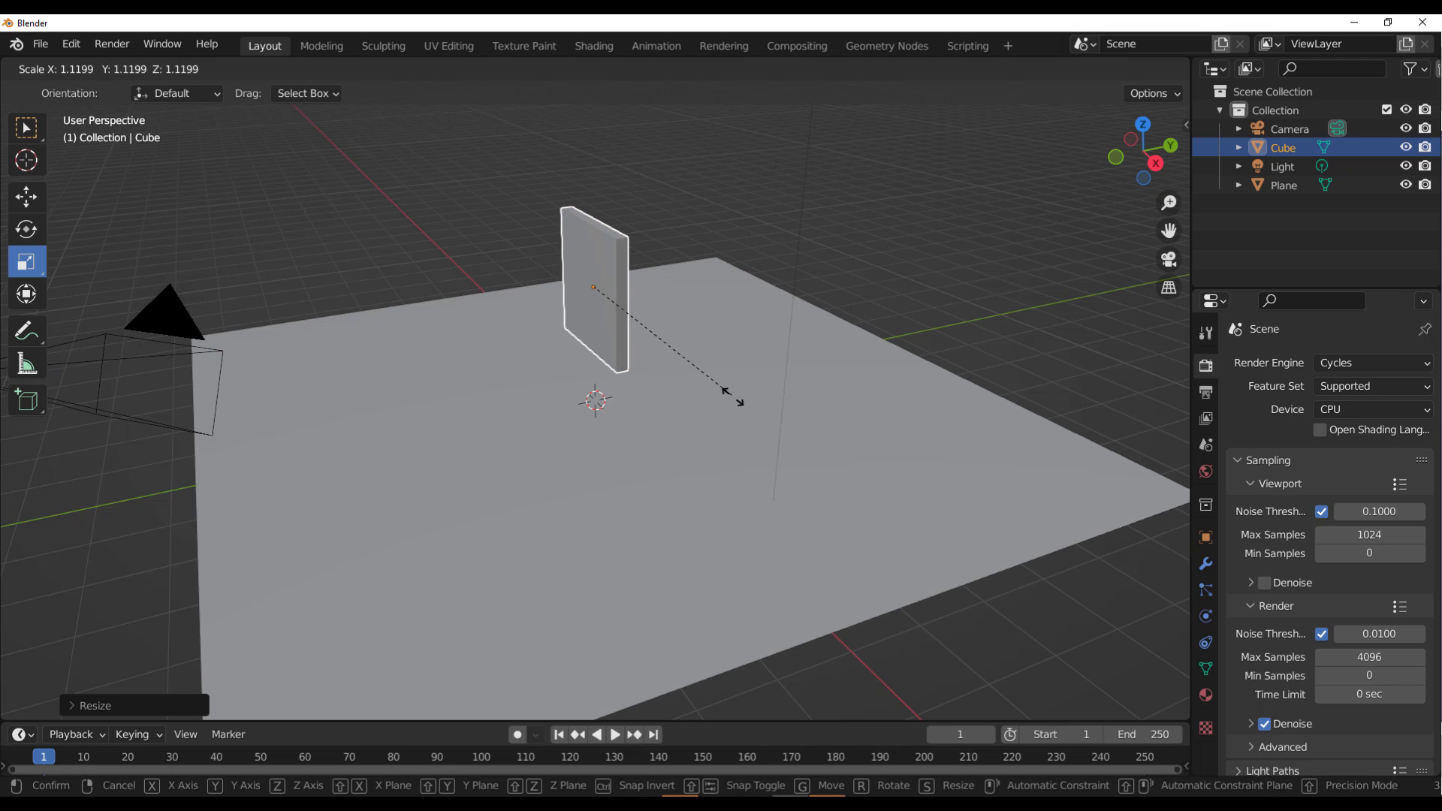
click(773, 451)
key(s)
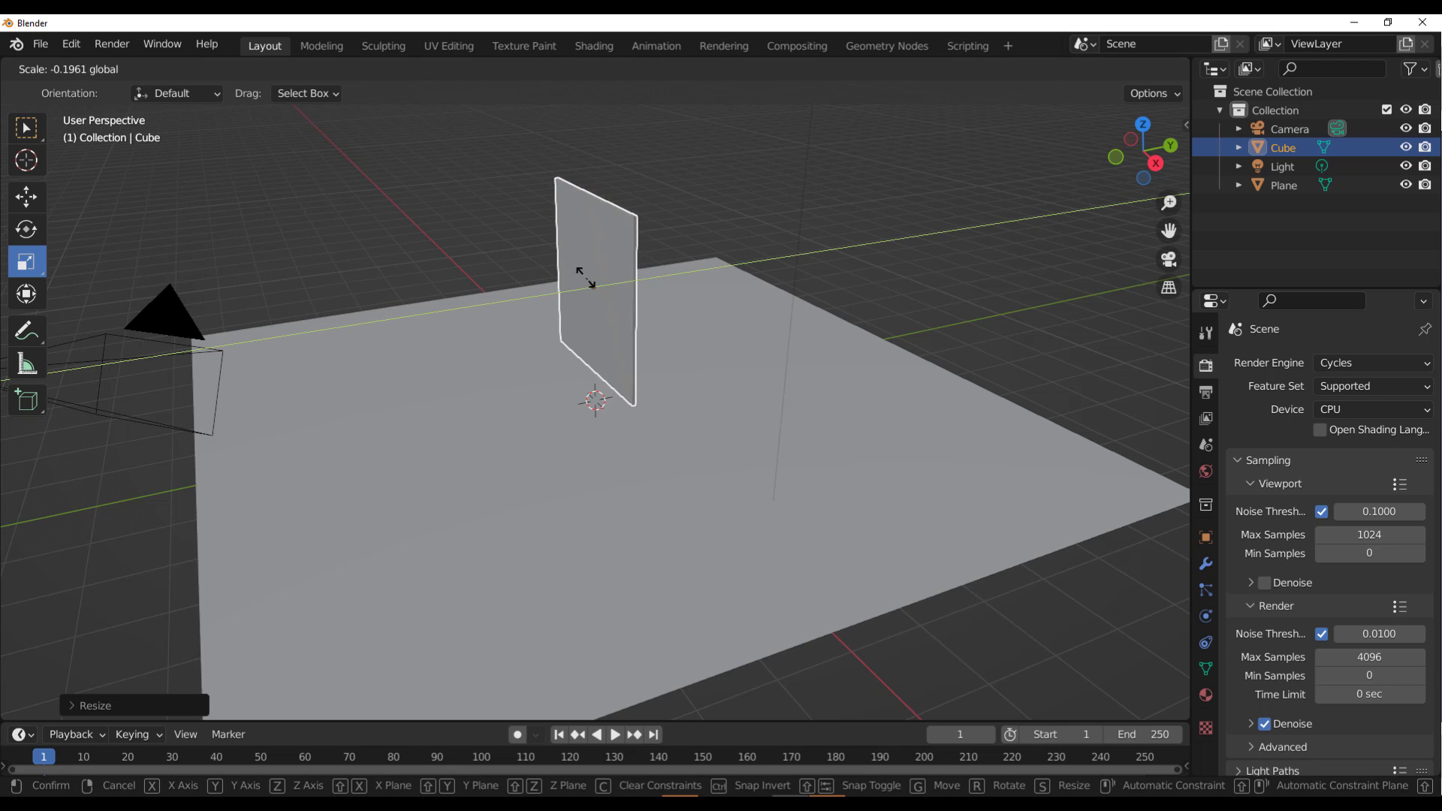
click(747, 251)
click(747, 251)
Select the light and move it to a new position above the panel
scroll(736, 239, down, 4)
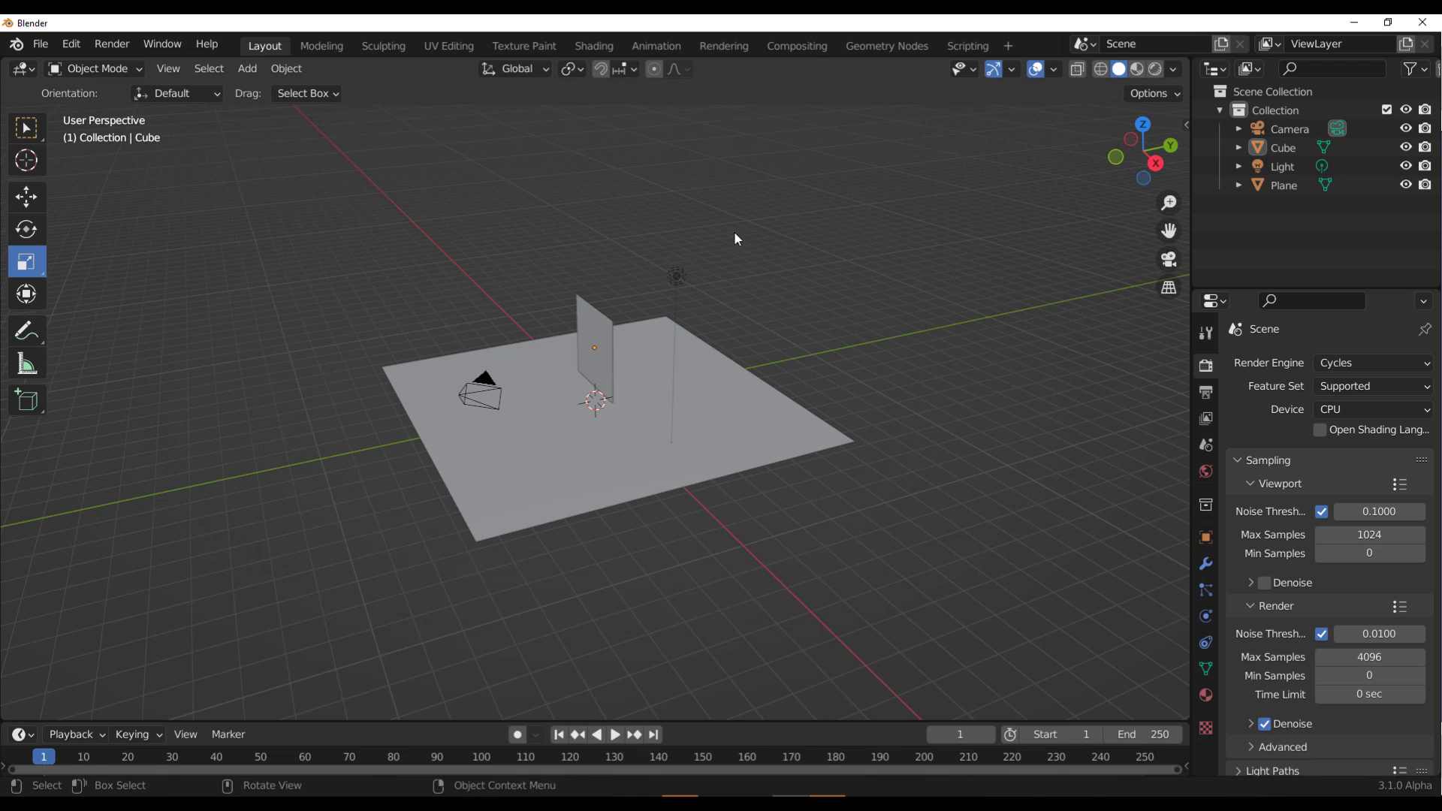
click(675, 279)
key(shift+space)
key(g)
key(g)
click(563, 220)
key(g)
click(586, 308)
scroll(614, 348, up, 3)
Switch to Rendered shading and raise the light along the global Z axis
key(g)
click(576, 394)
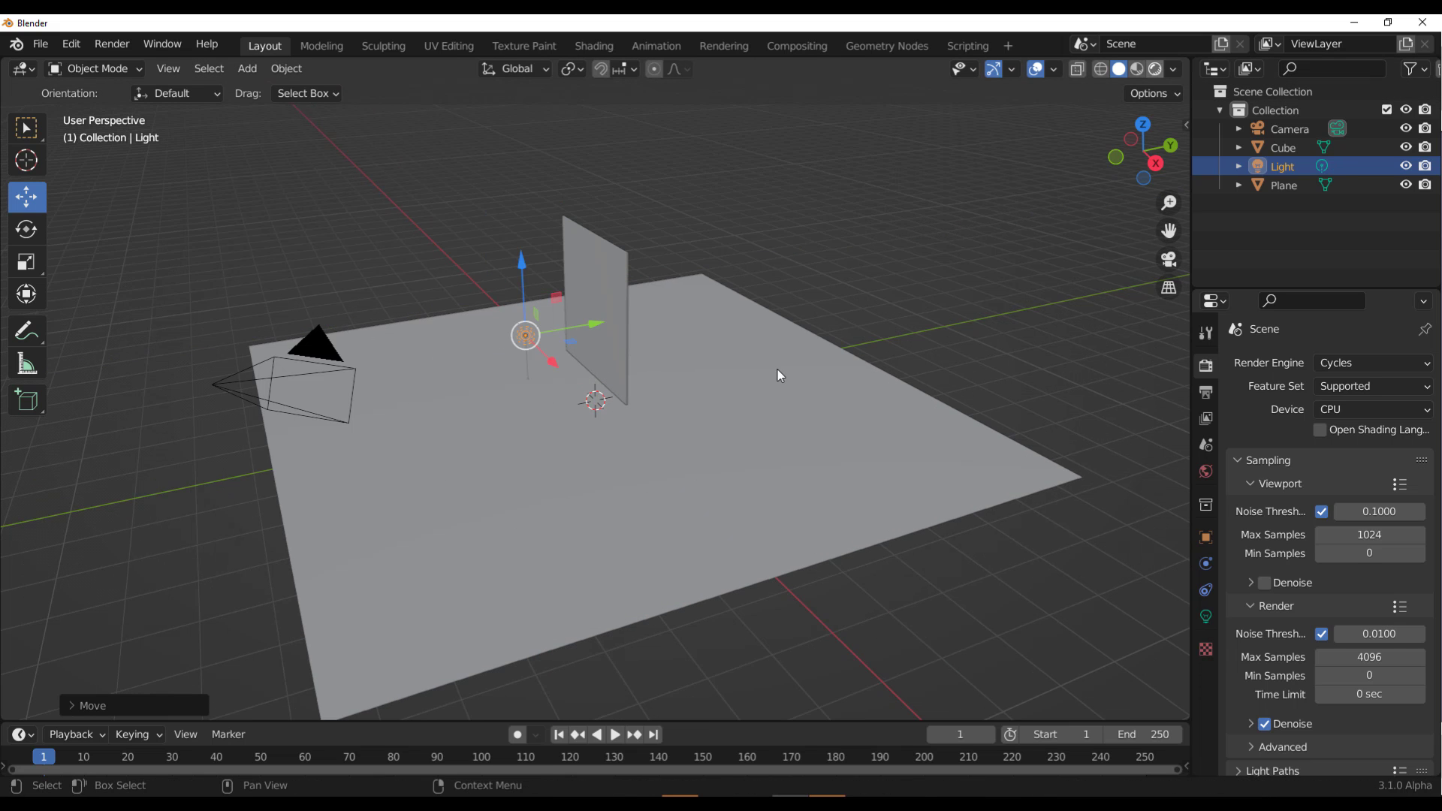
key(z)
key(g)
key(z)
click(791, 430)
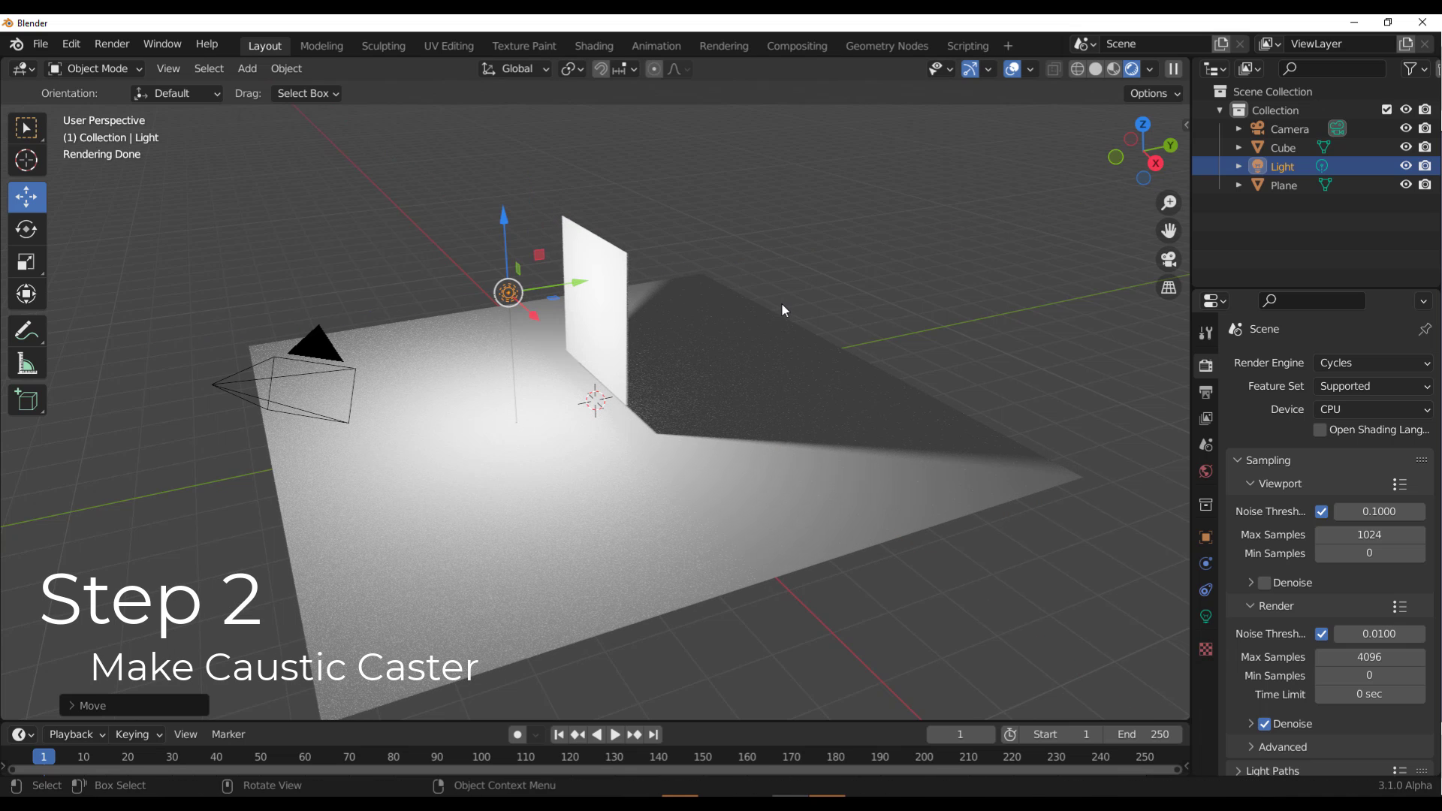
Render with GPU Compute and expand the panel's Shading options to reveal Caustics
click(1357, 409)
click(1352, 447)
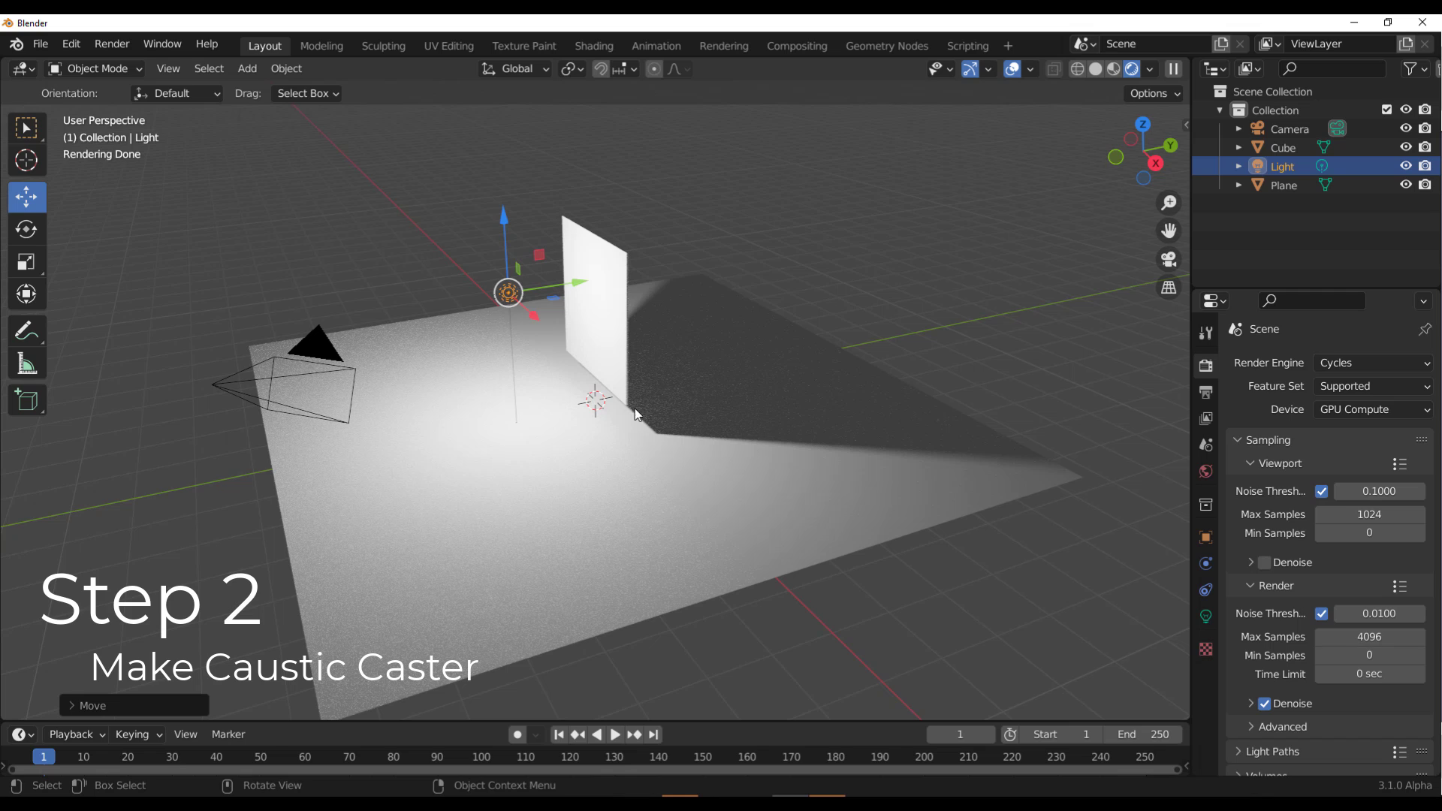
click(596, 290)
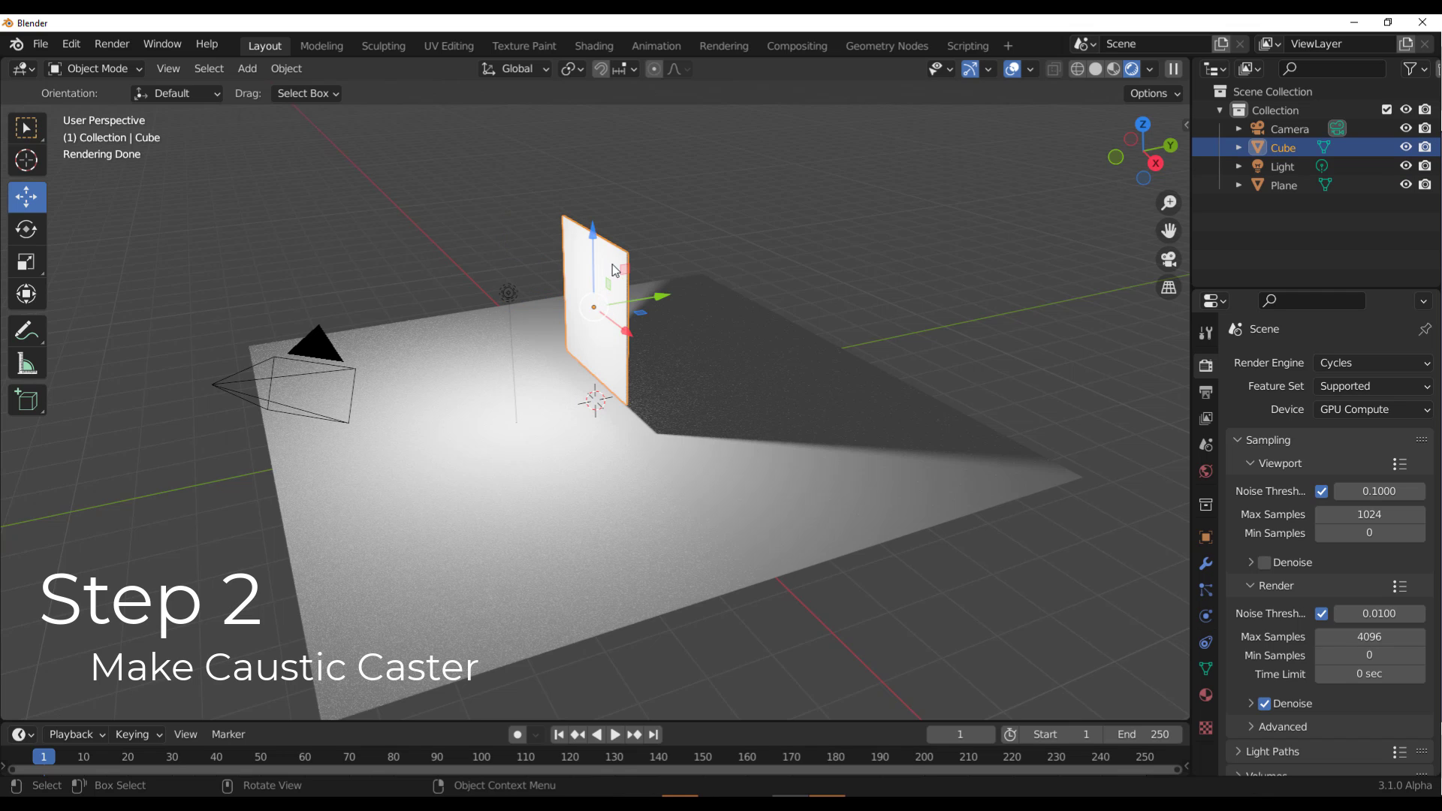
click(1205, 537)
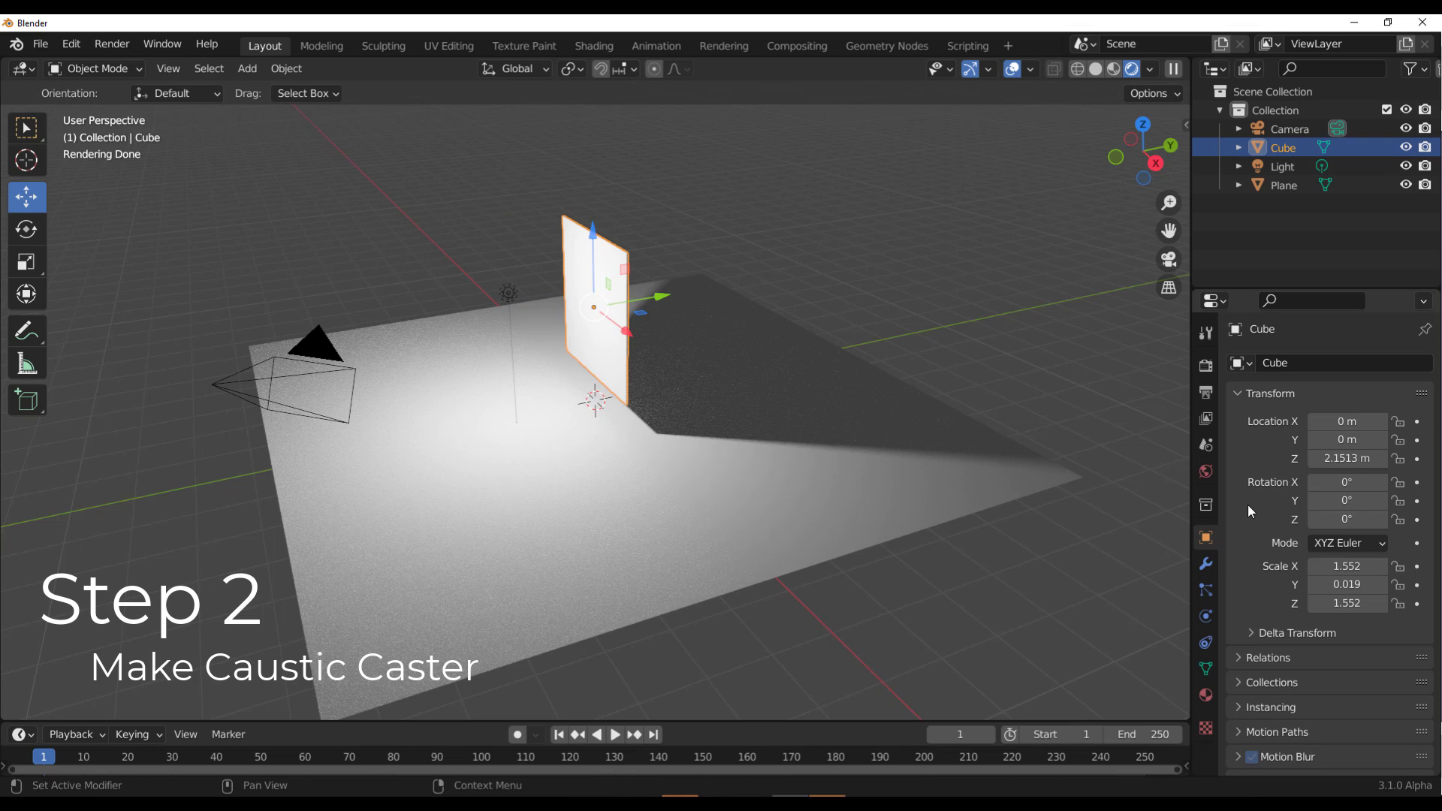
scroll(1247, 503, down, 3)
click(1264, 665)
Make the panel a Caustic Caster and the floor plane a Caustic Receiver
scroll(1277, 615, down, 6)
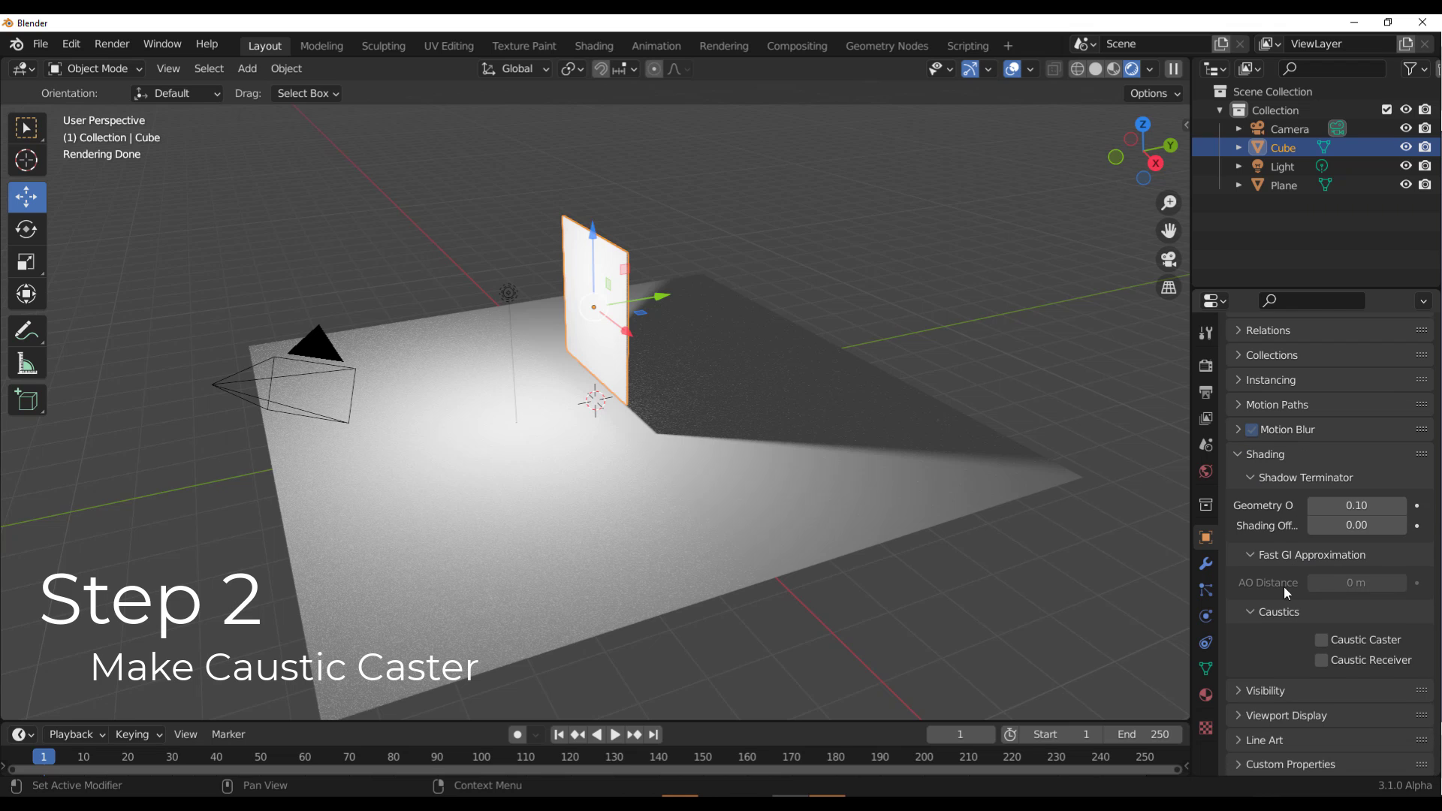
click(1341, 643)
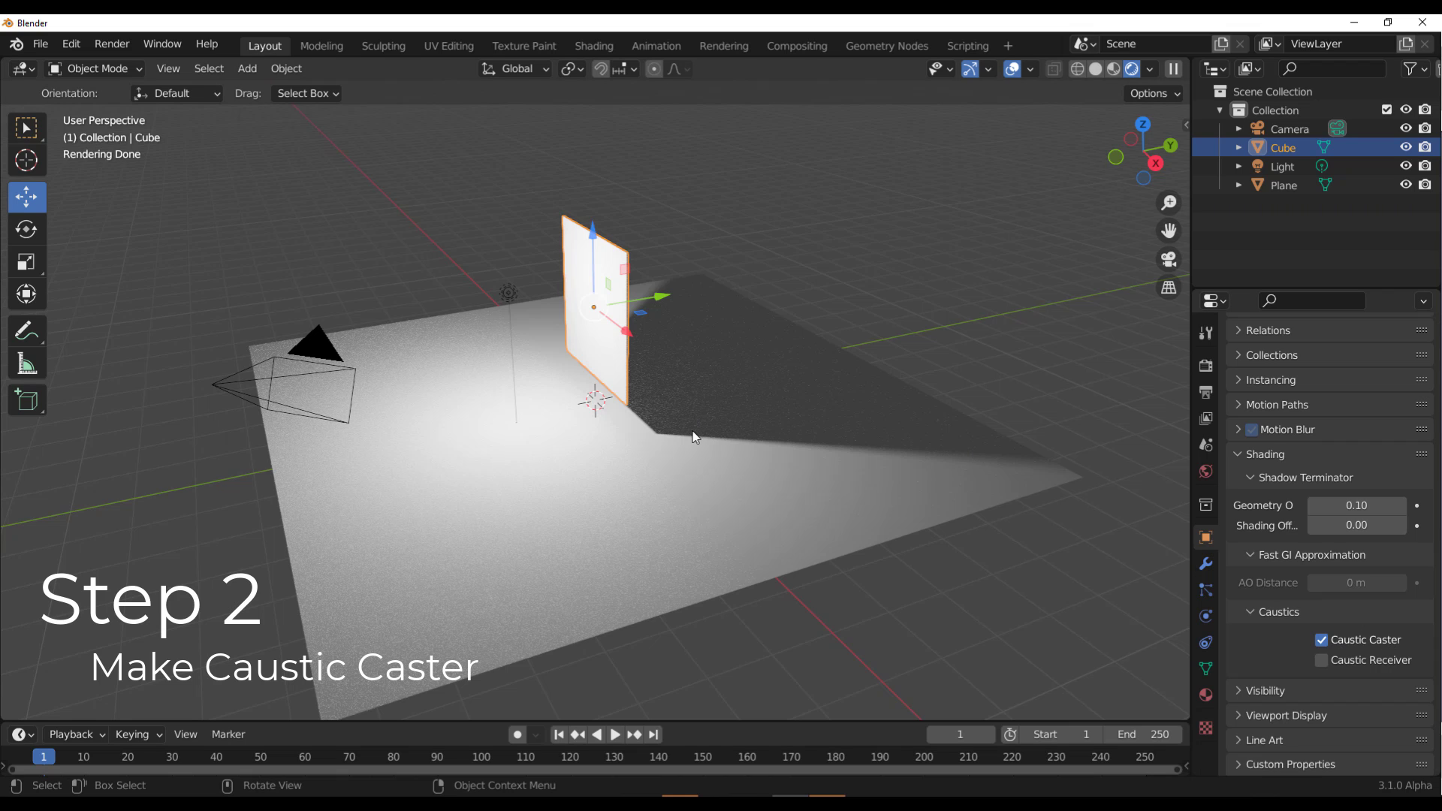
click(715, 448)
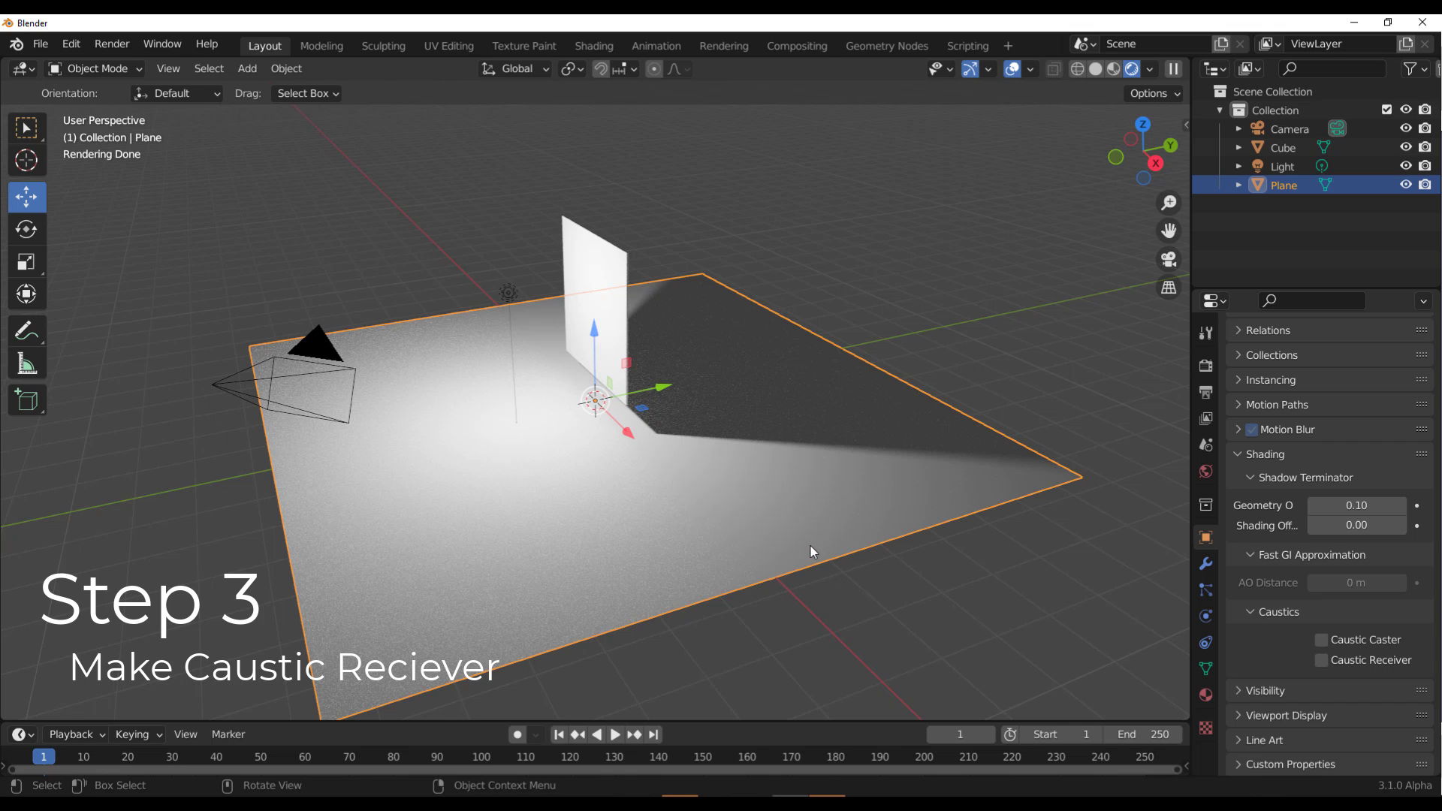
click(1345, 664)
Tick Caustic Light in the point light's Light data settings, then reselect the panel
click(517, 294)
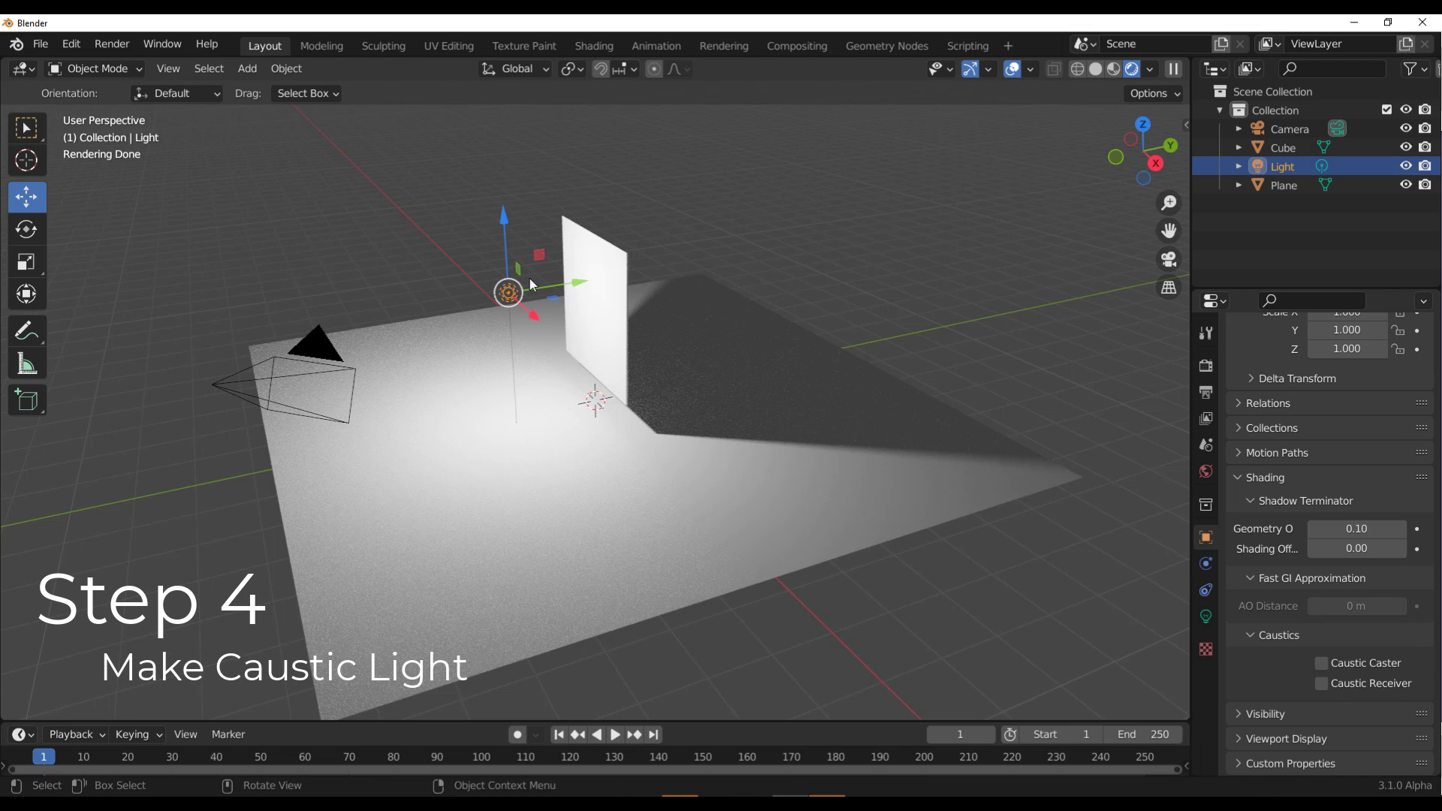
click(1206, 616)
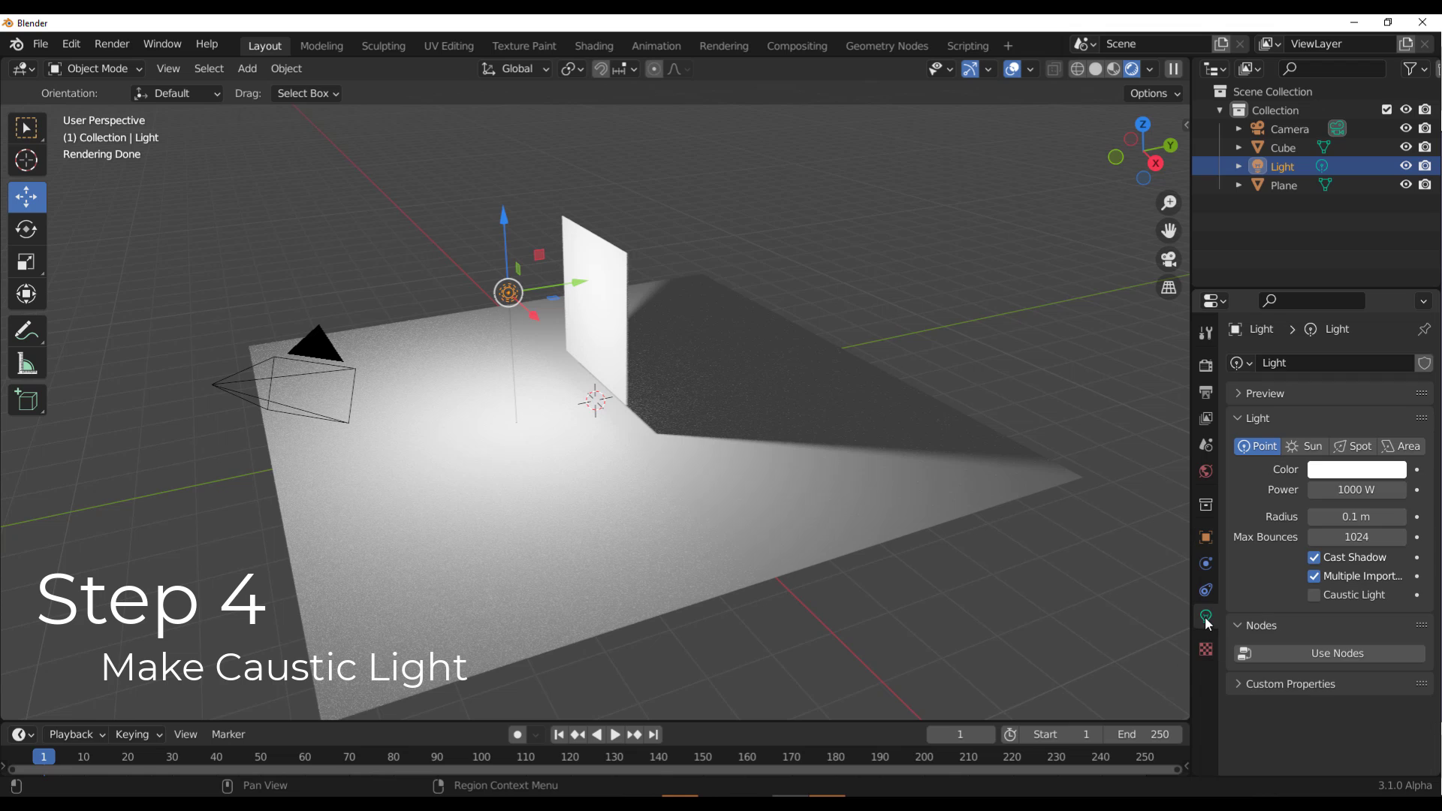
click(1314, 595)
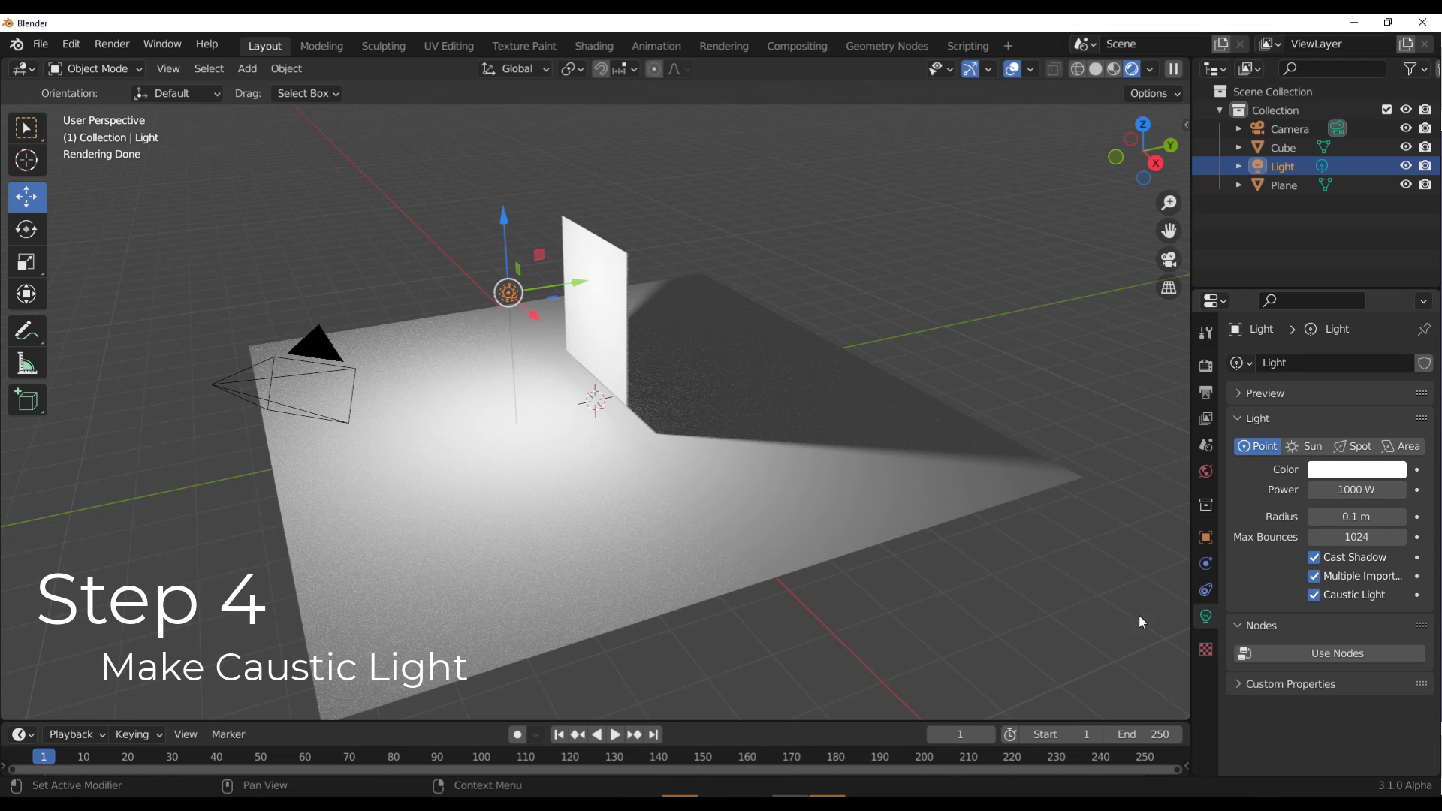
click(625, 277)
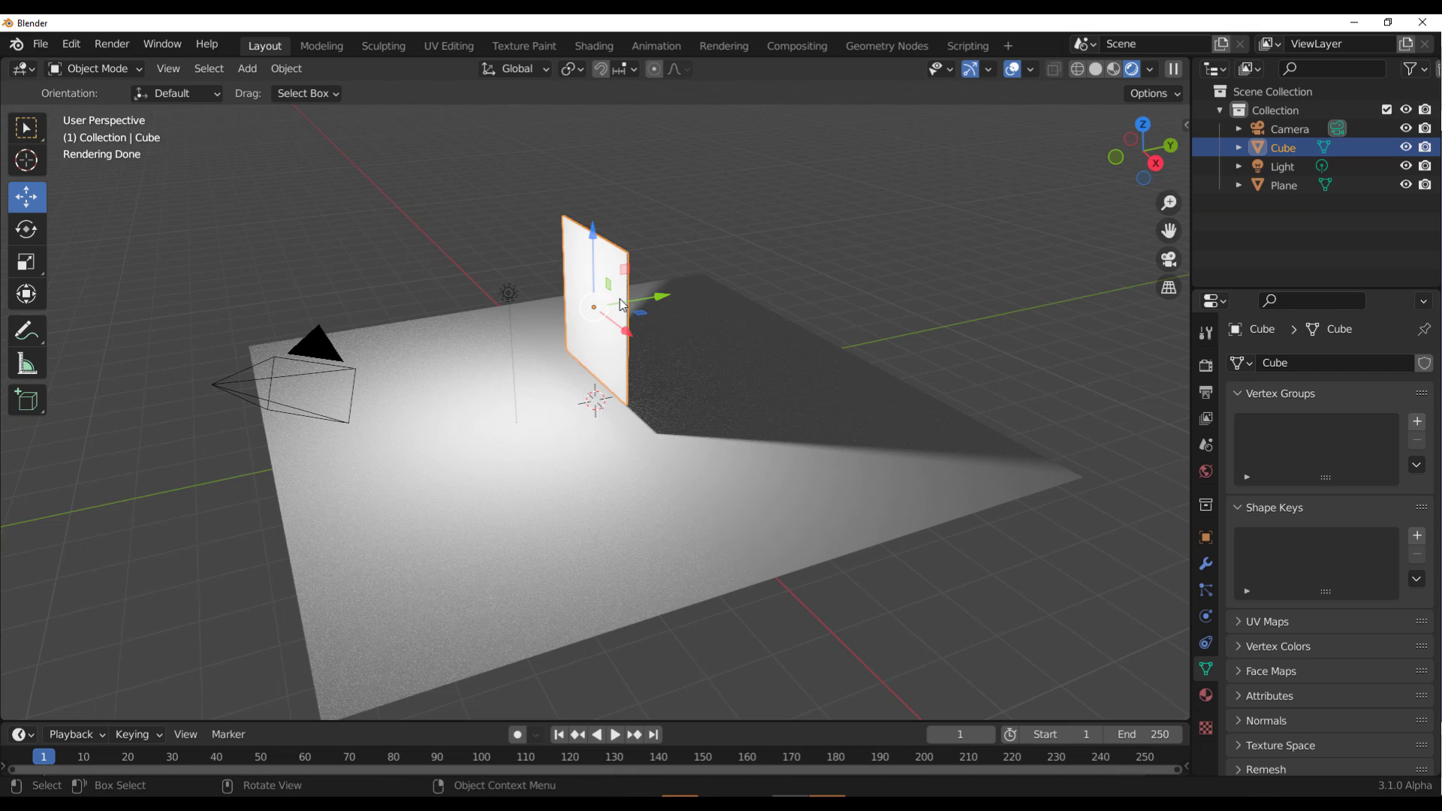
Change the panel's material surface shader from Principled BSDF to Glass BSDF
click(1205, 695)
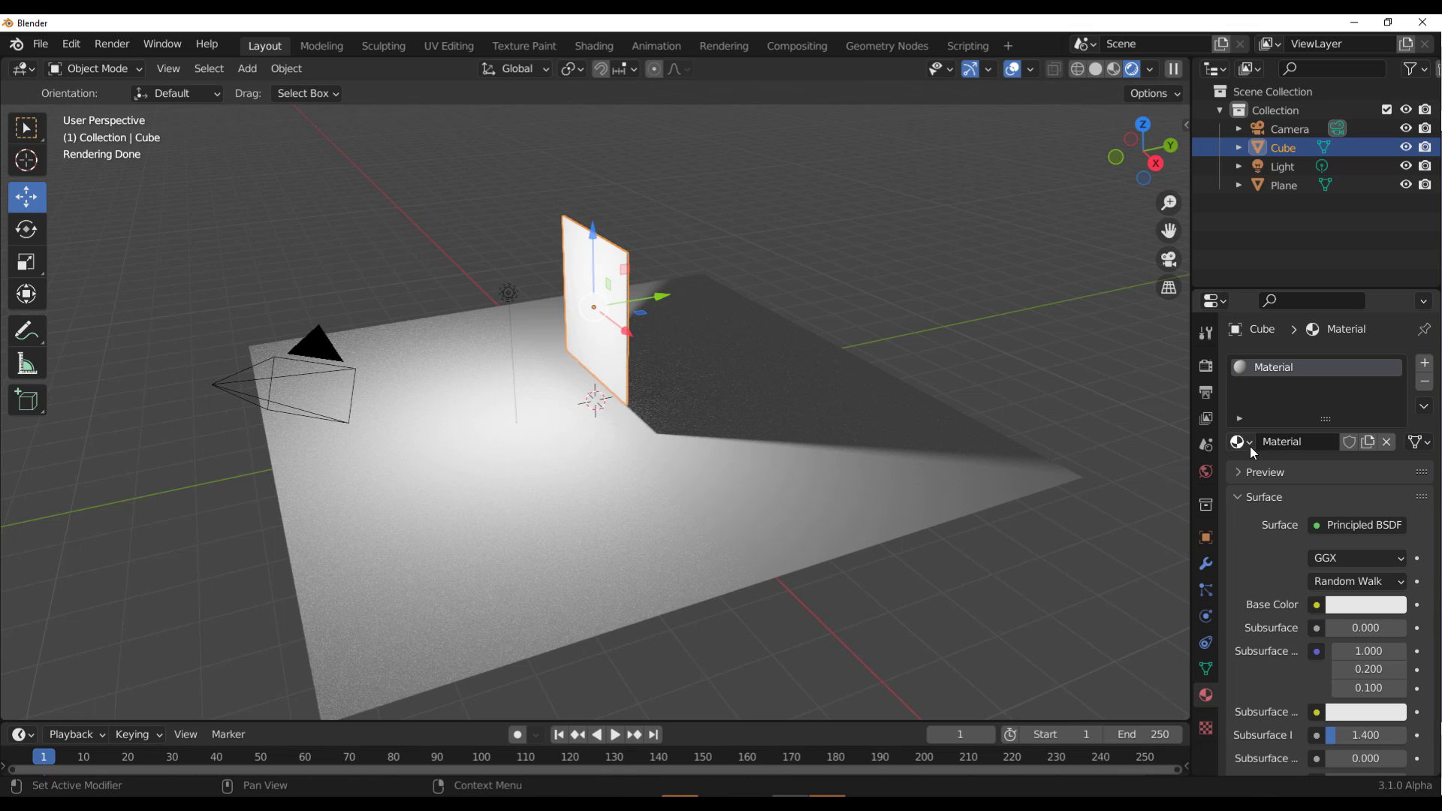
click(1331, 524)
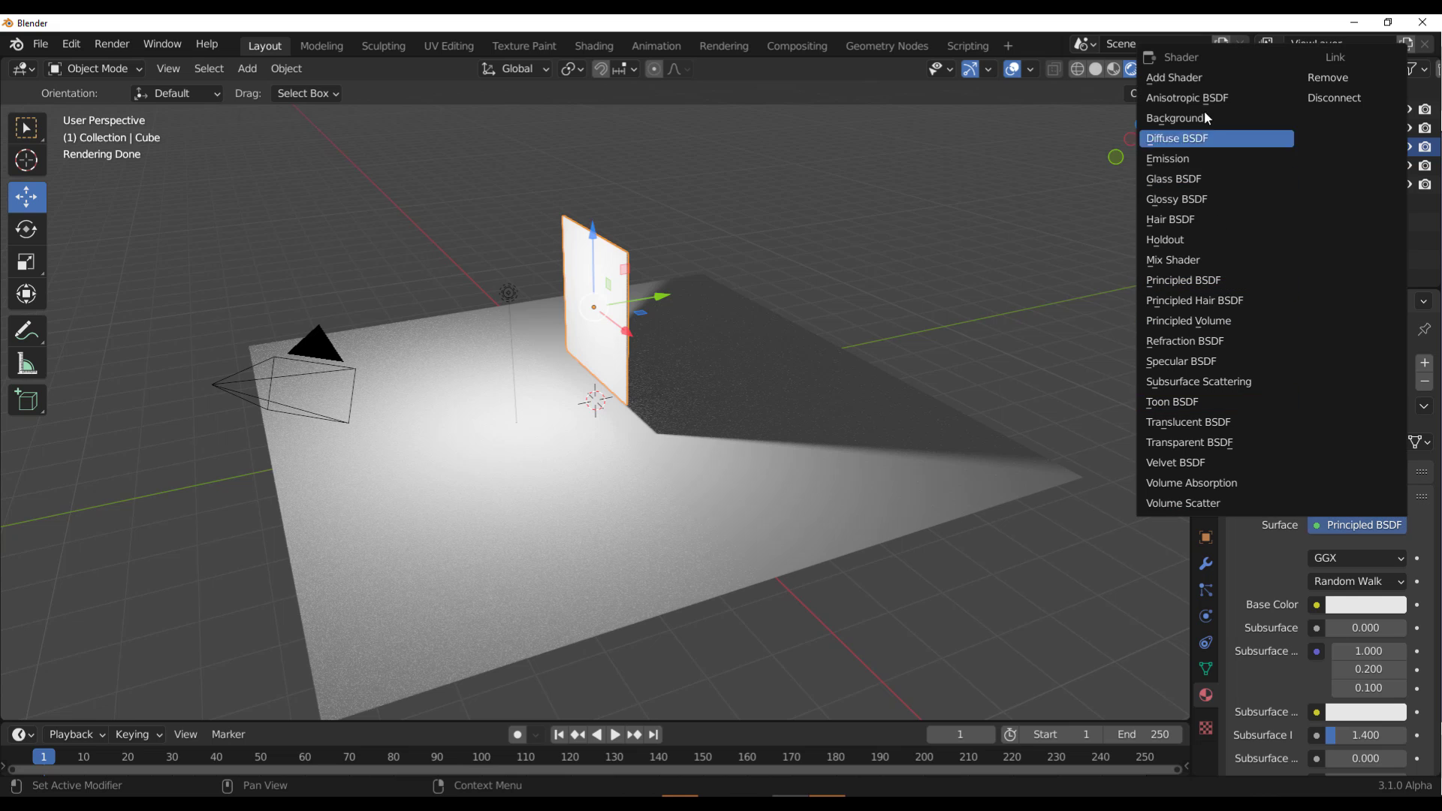
click(1187, 179)
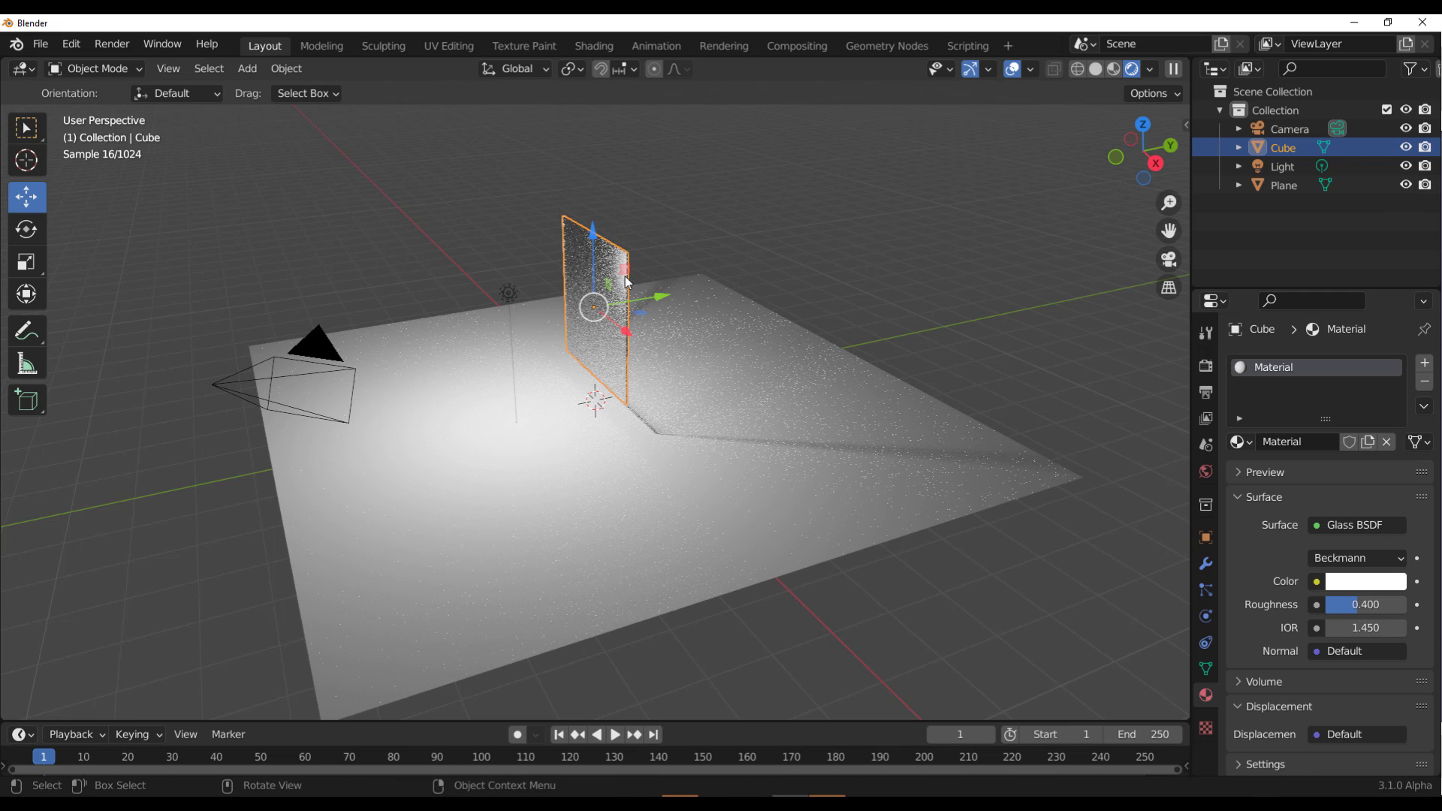
Orbit the view and drag the light higher above the floor
scroll(687, 313, up, 4)
scroll(687, 312, down, 2)
click(462, 235)
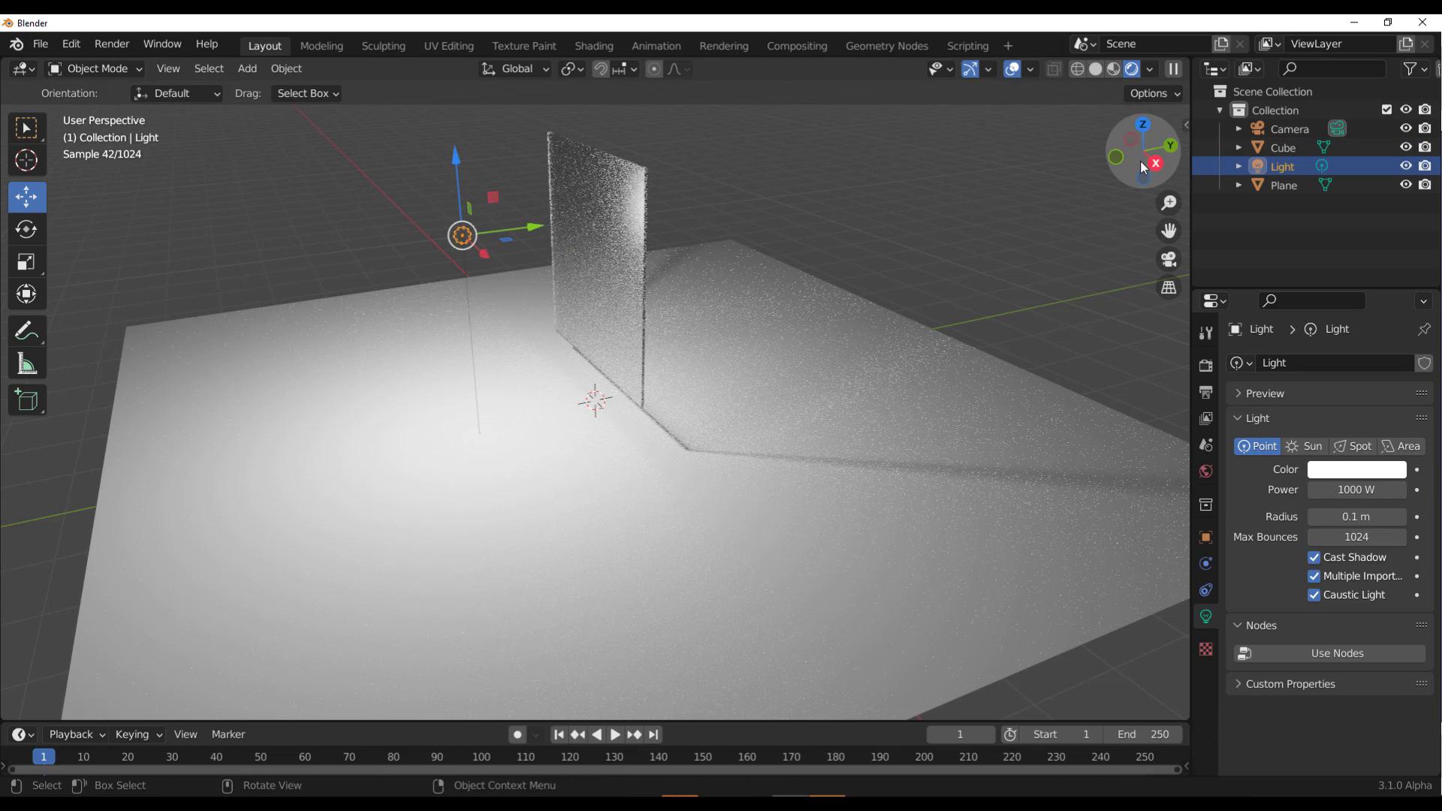
drag(1143, 151, 548, 285)
click(476, 210)
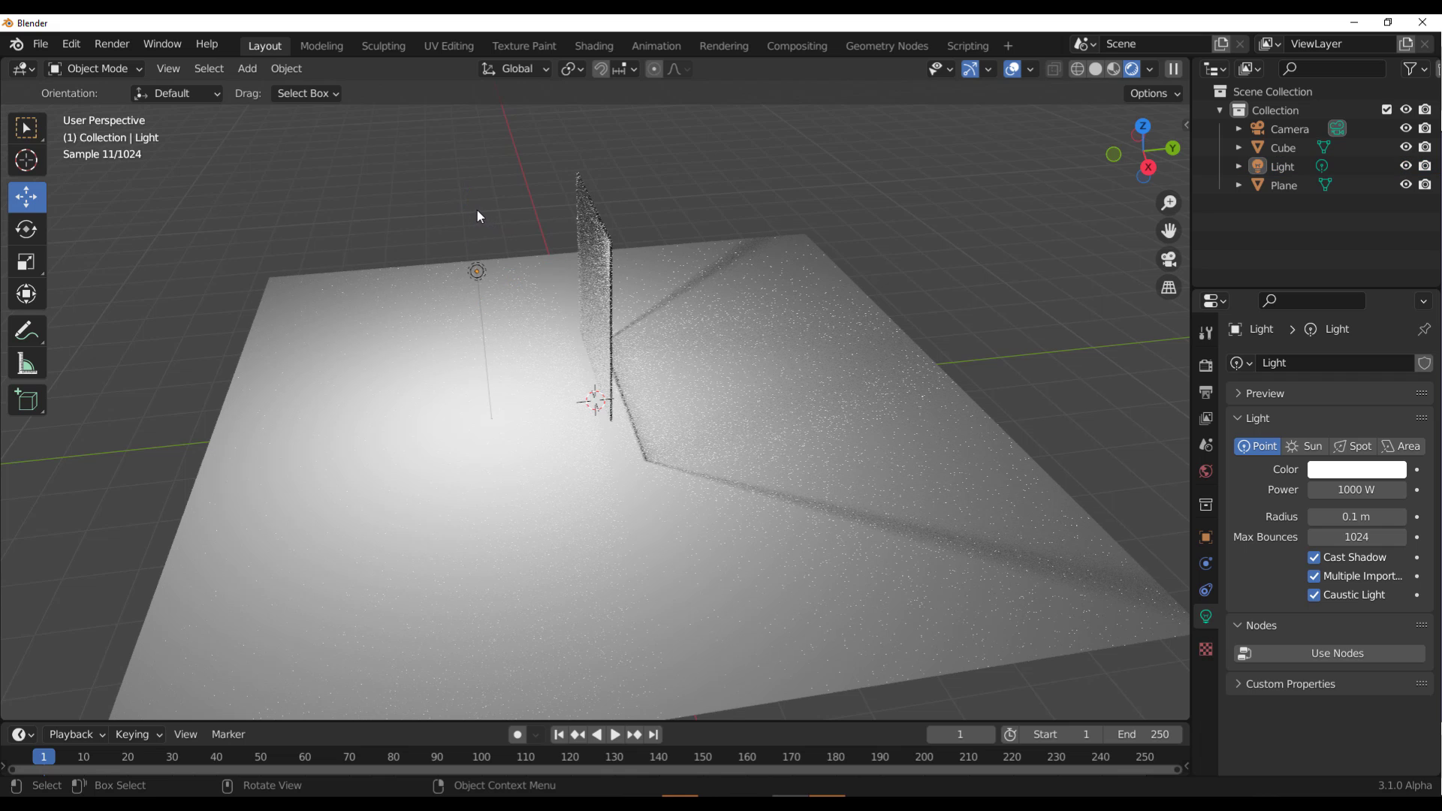
click(489, 278)
drag(489, 276, 478, 153)
Shift the glass panel sideways along Y and tilt it at an angle
click(609, 269)
drag(638, 294, 526, 297)
click(26, 229)
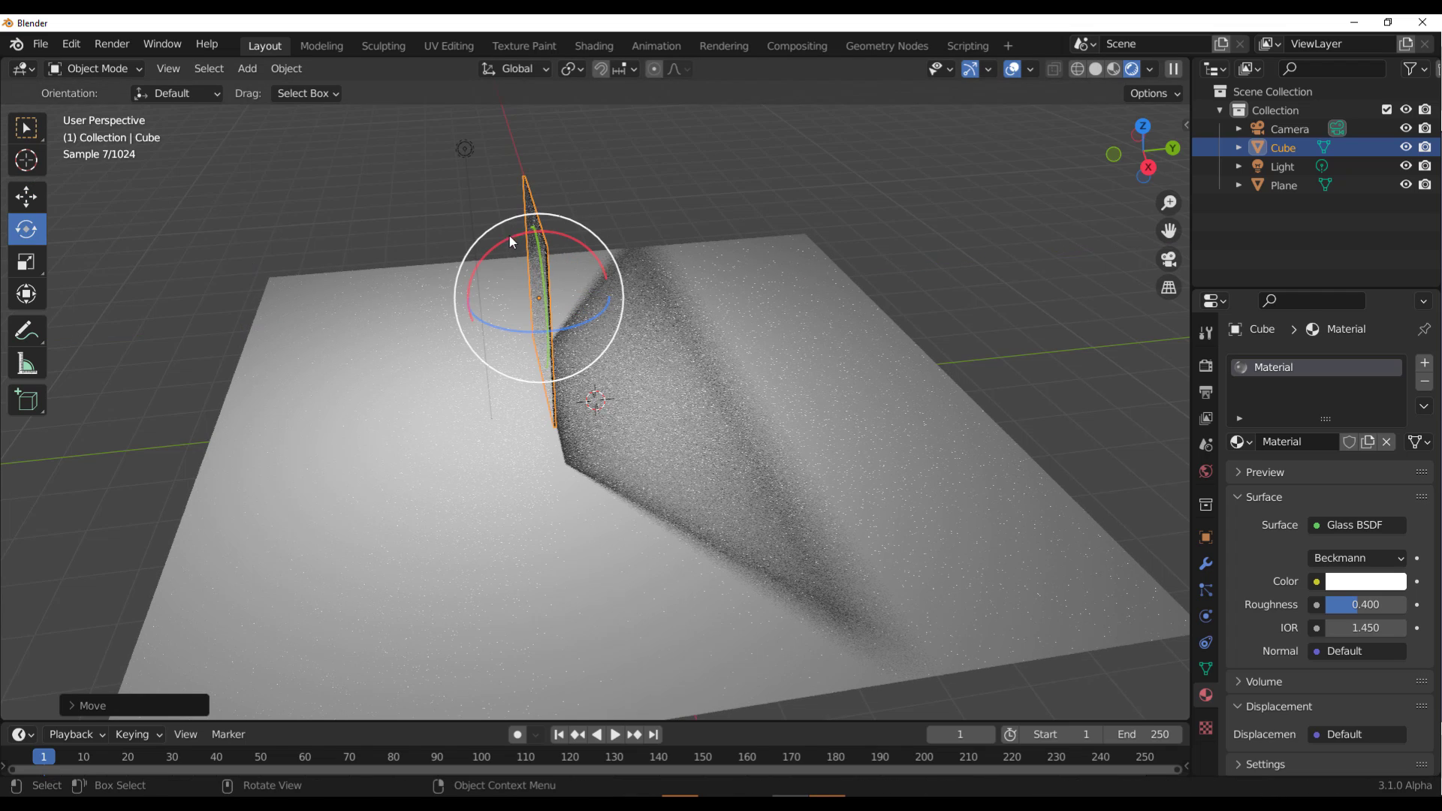
drag(507, 248, 576, 388)
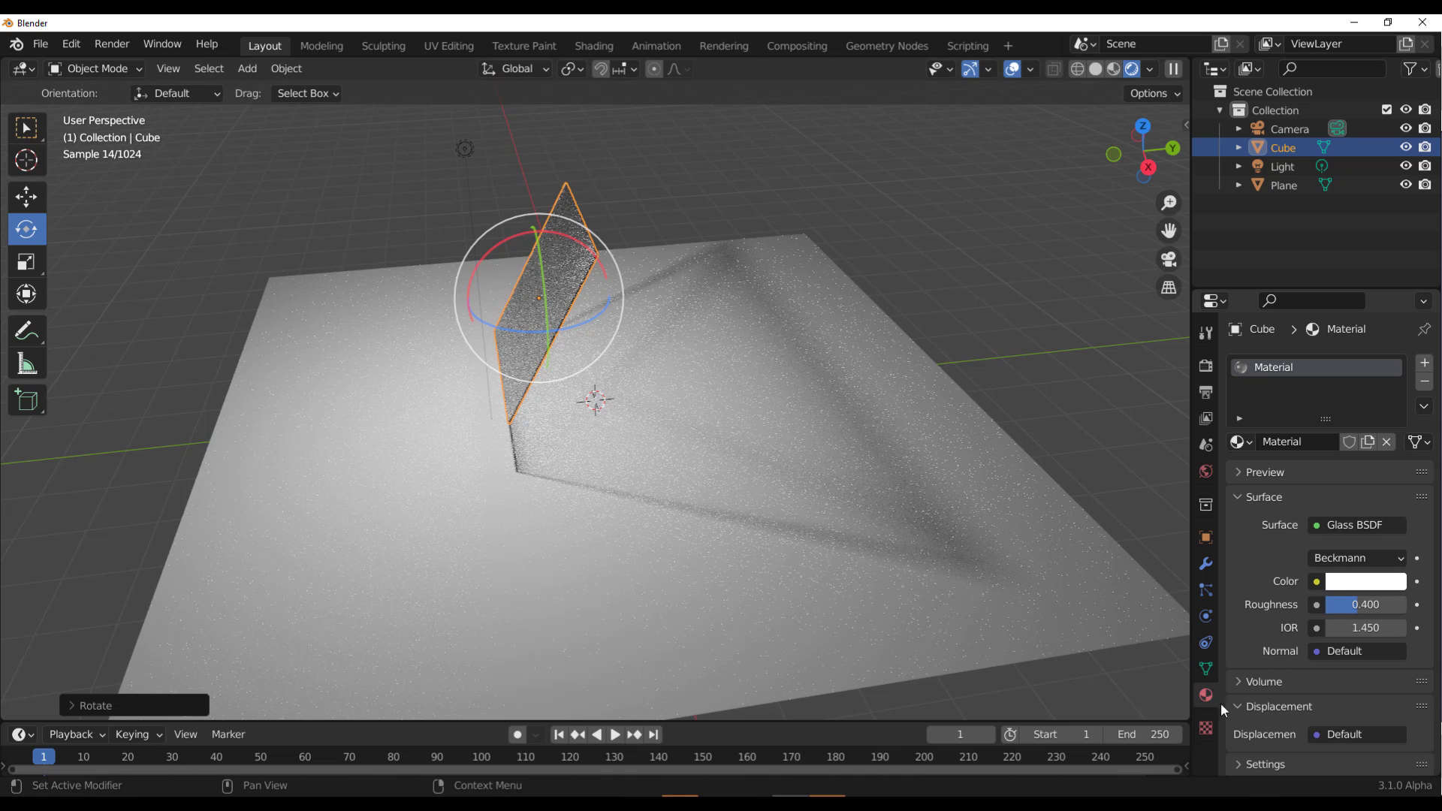
Untick Caustic Light on the point light and drag it lower along Z
click(463, 150)
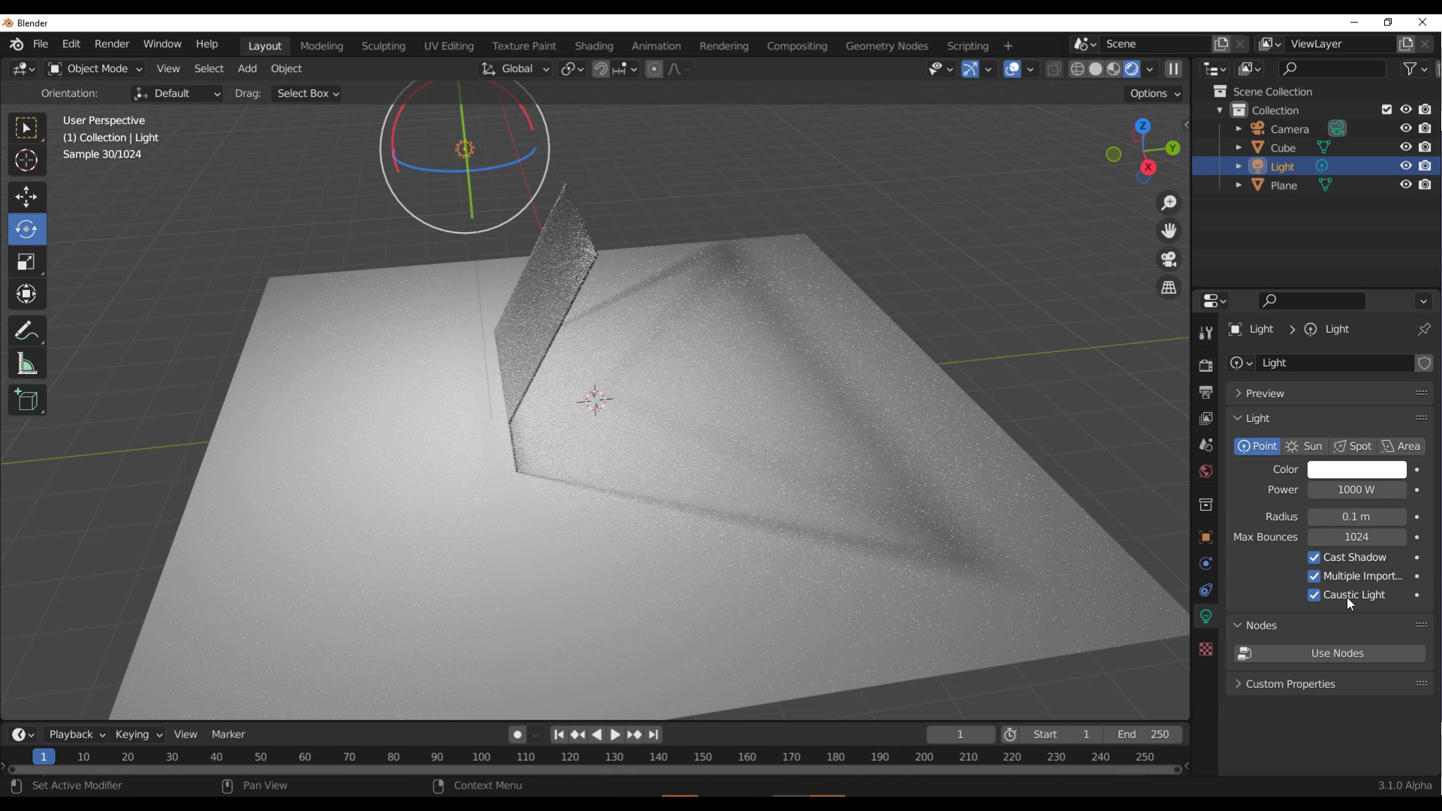
click(1313, 595)
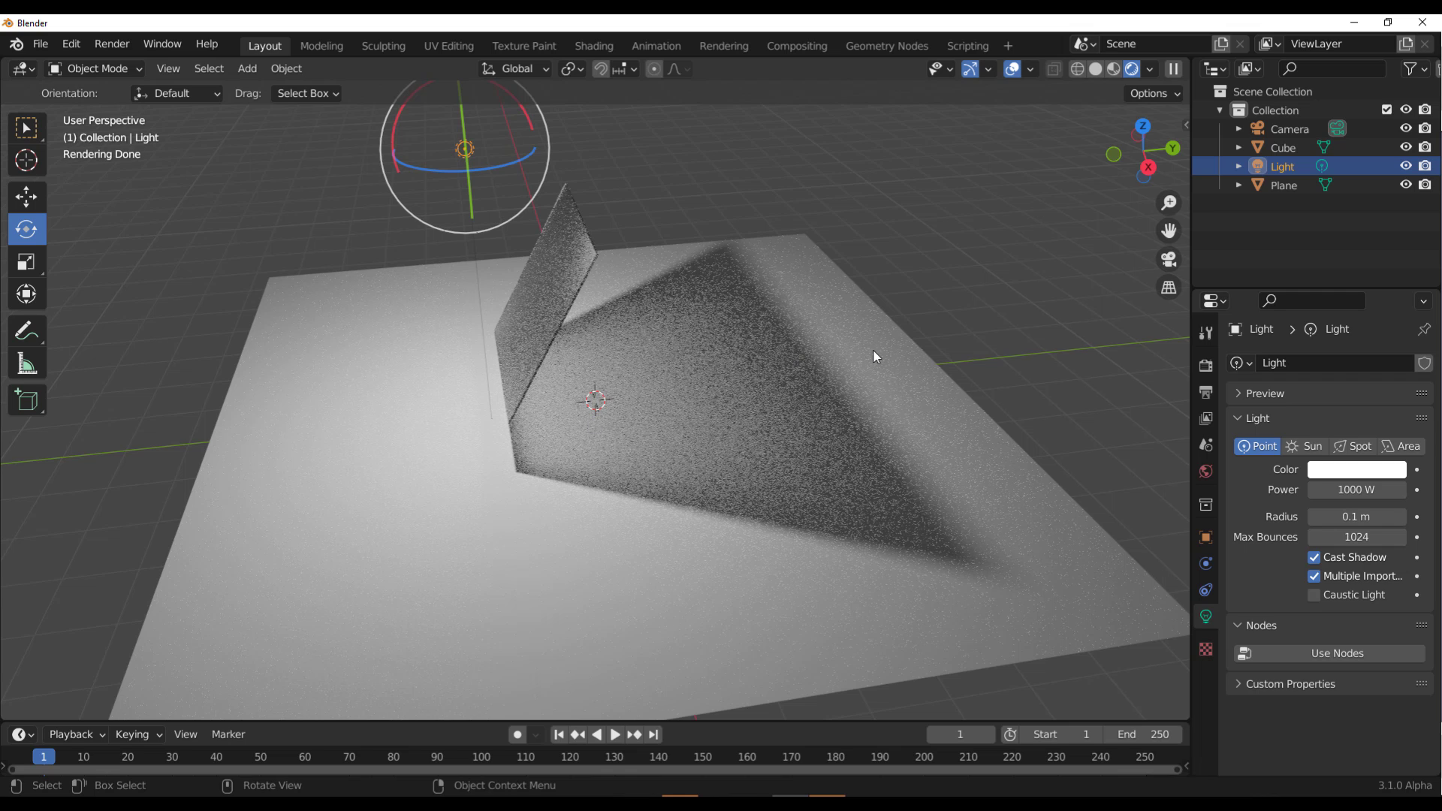
drag(1113, 153, 10, 201)
click(20, 199)
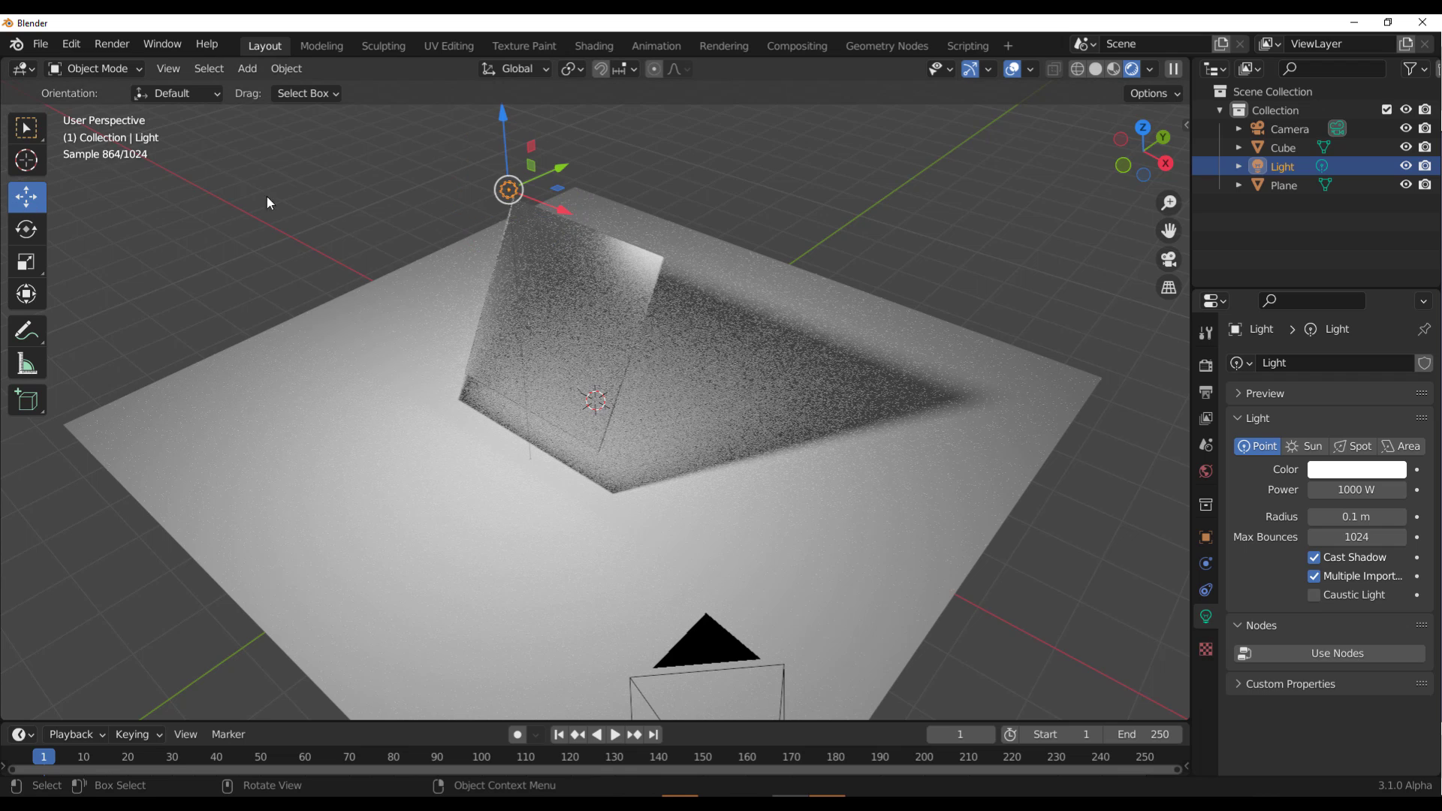
drag(496, 115, 488, 203)
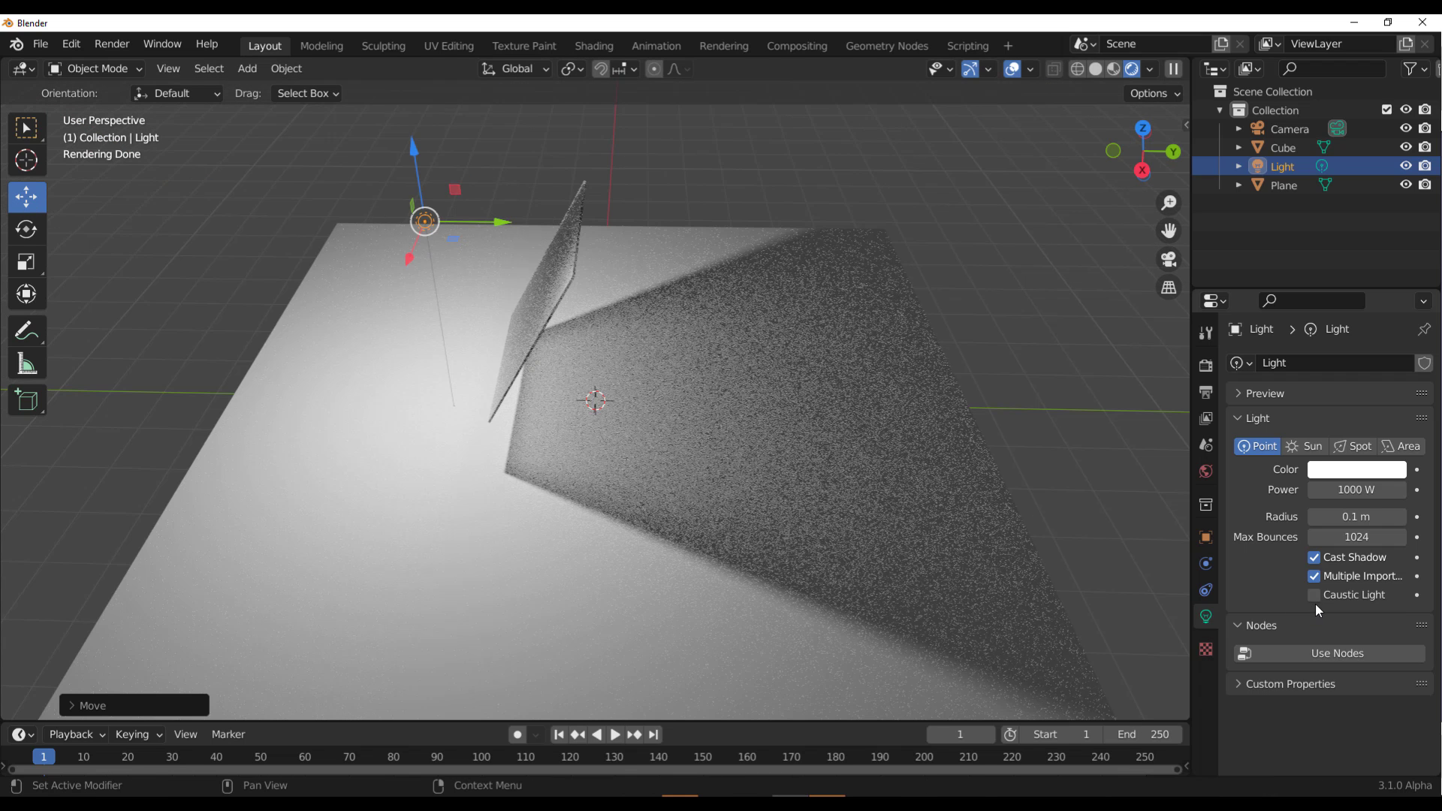
Re-enable Caustic Light, then zoom and orbit to inspect the lighter floor shadow
click(1317, 598)
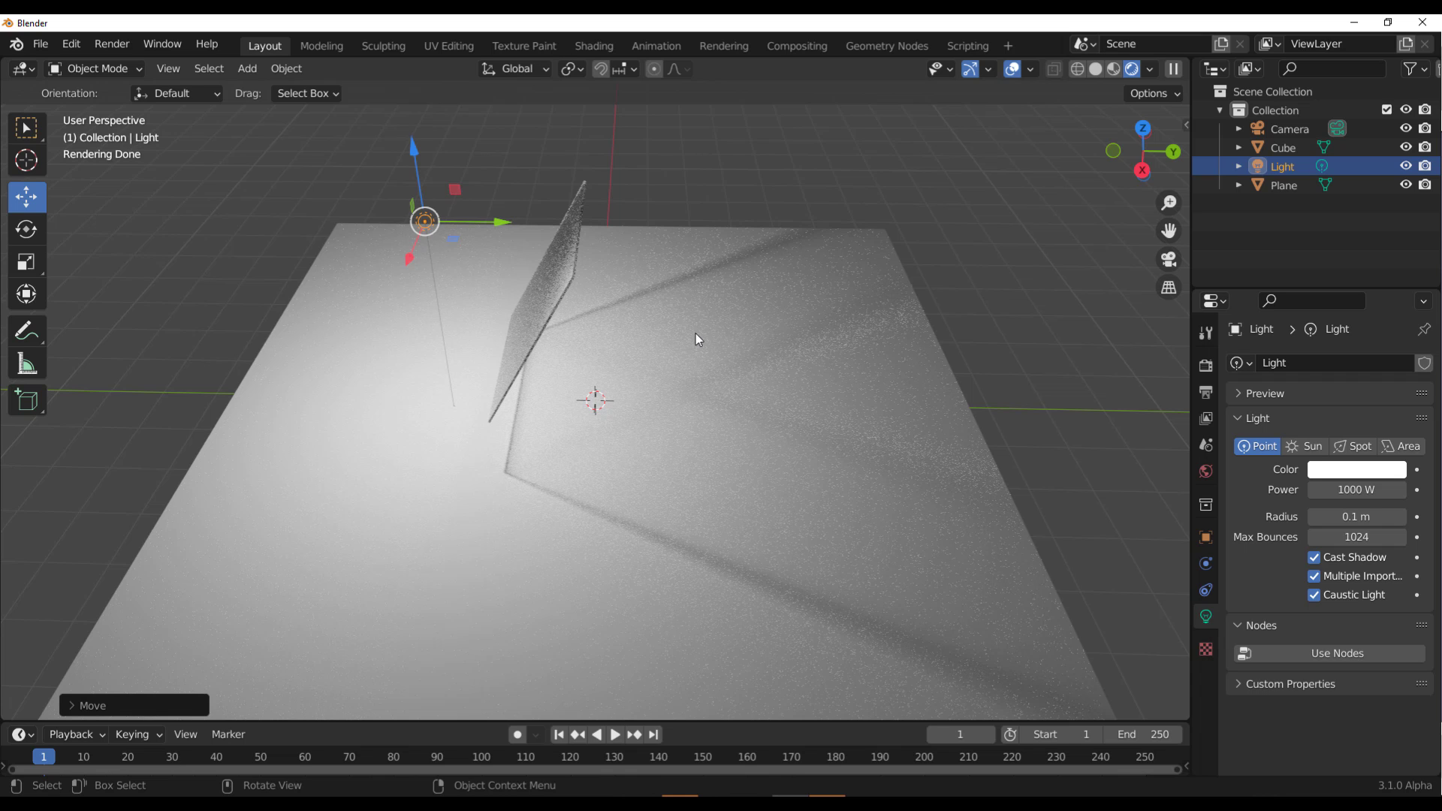
scroll(610, 264, down, 4)
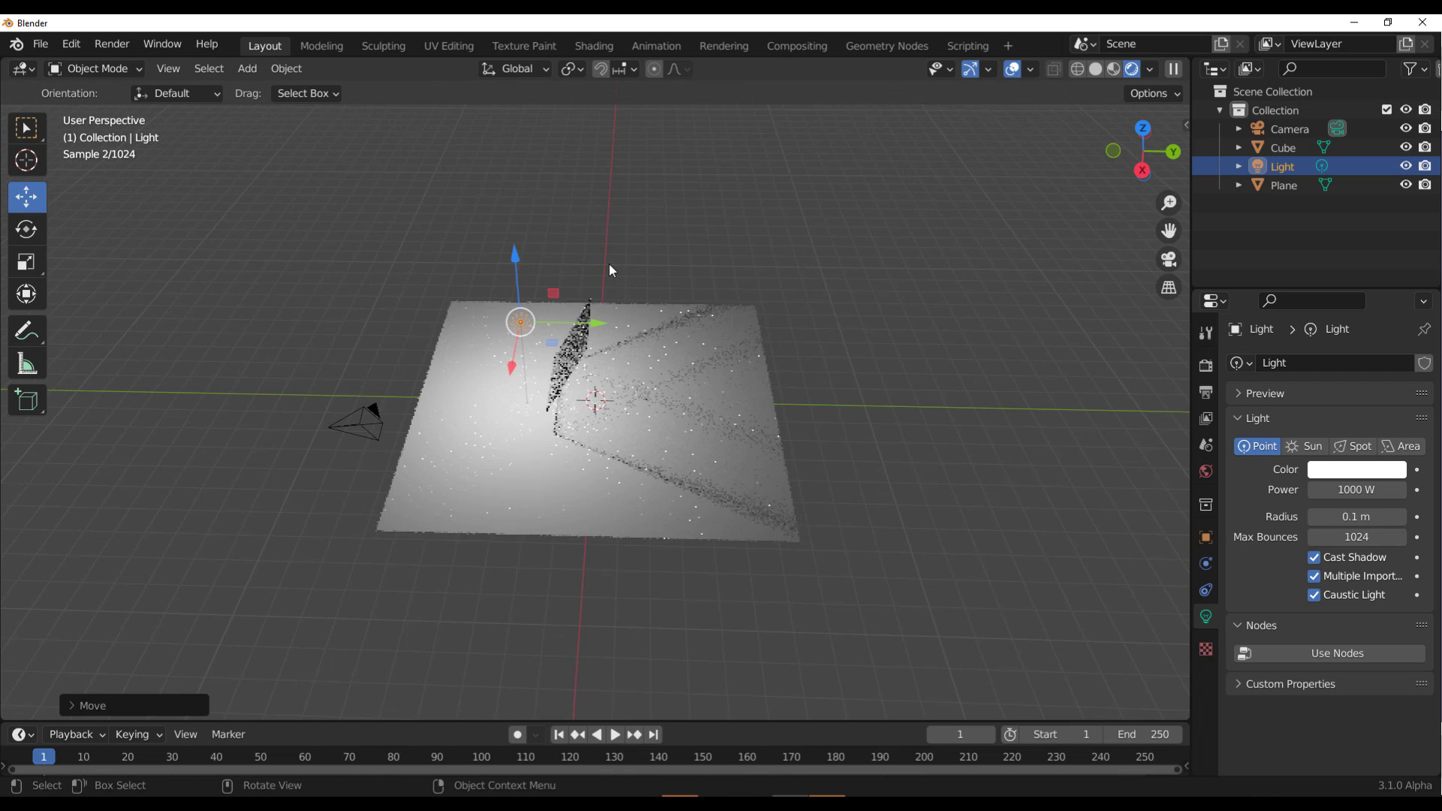
scroll(610, 264, up, 3)
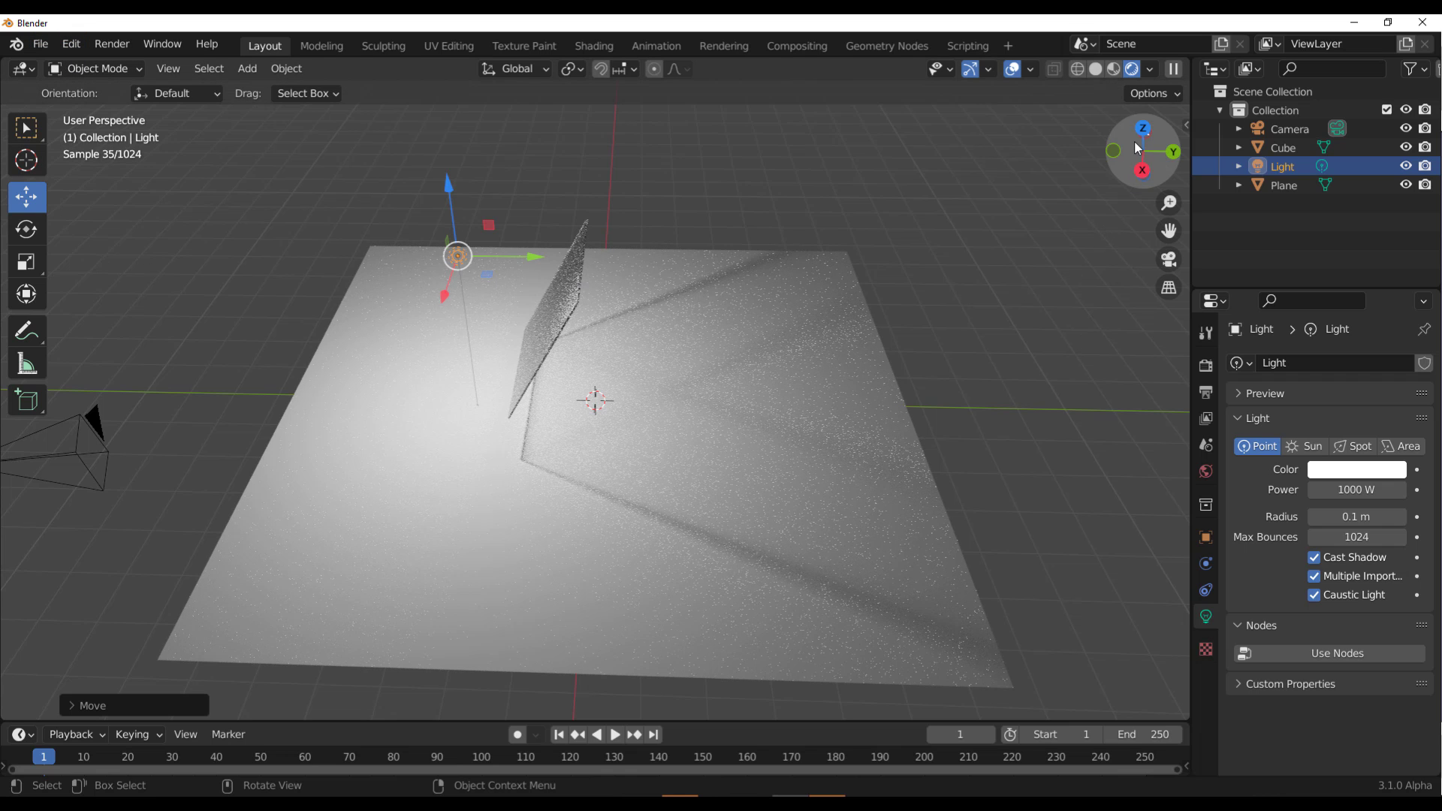
drag(1137, 154, 1047, 200)
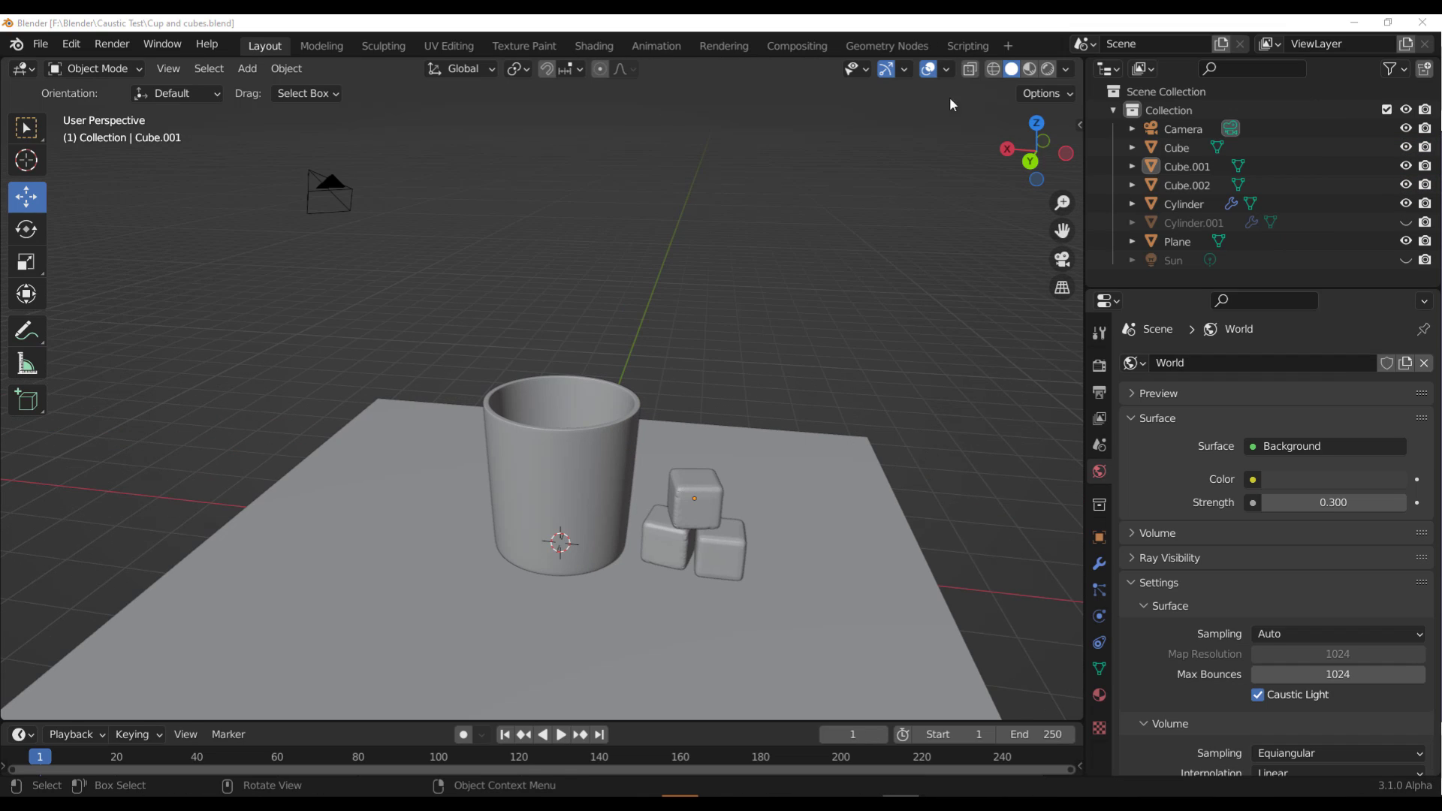
Orbit and zoom around the cup and cubes, then select the floor plane
drag(1040, 154, 997, 164)
scroll(731, 520, up, 3)
scroll(702, 506, down, 2)
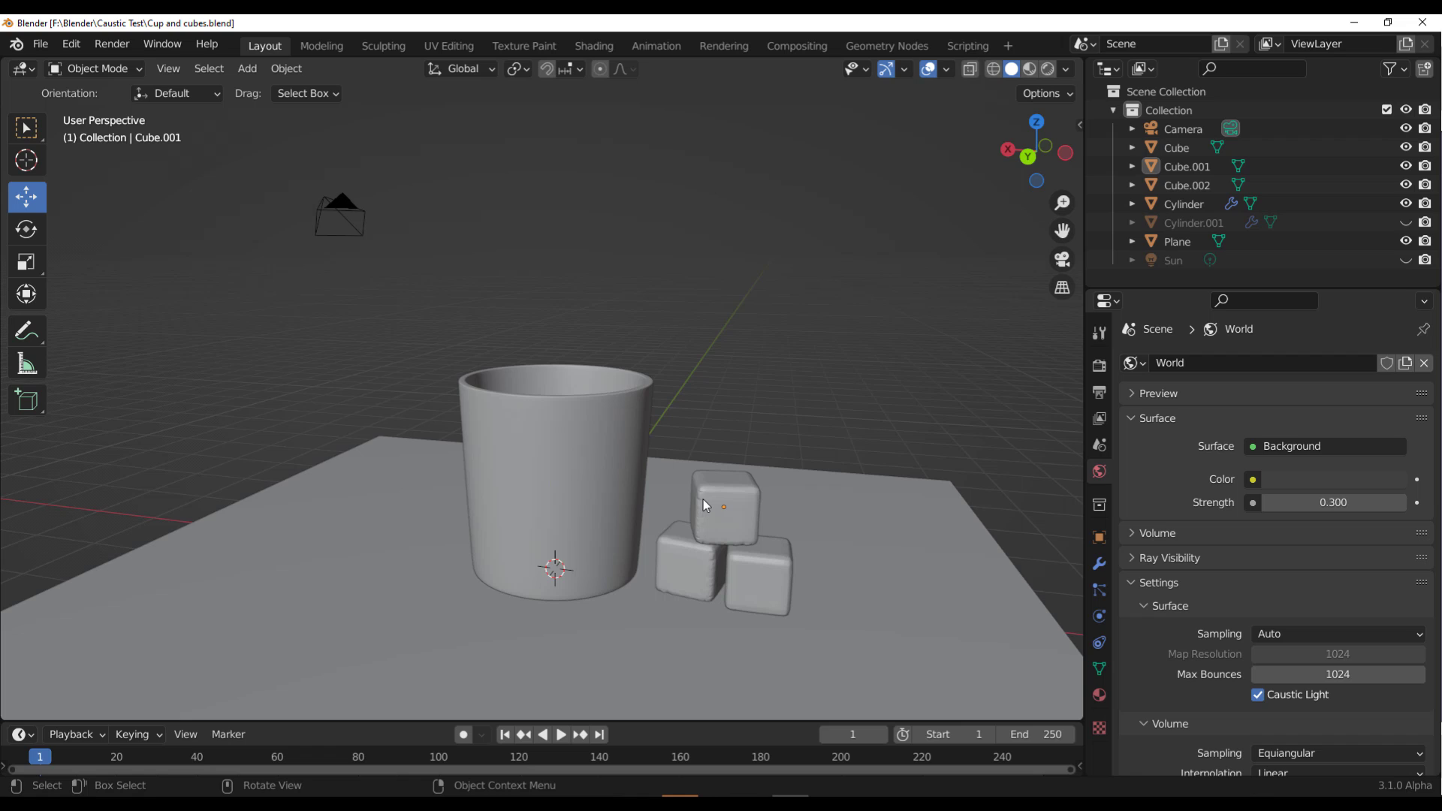
click(938, 498)
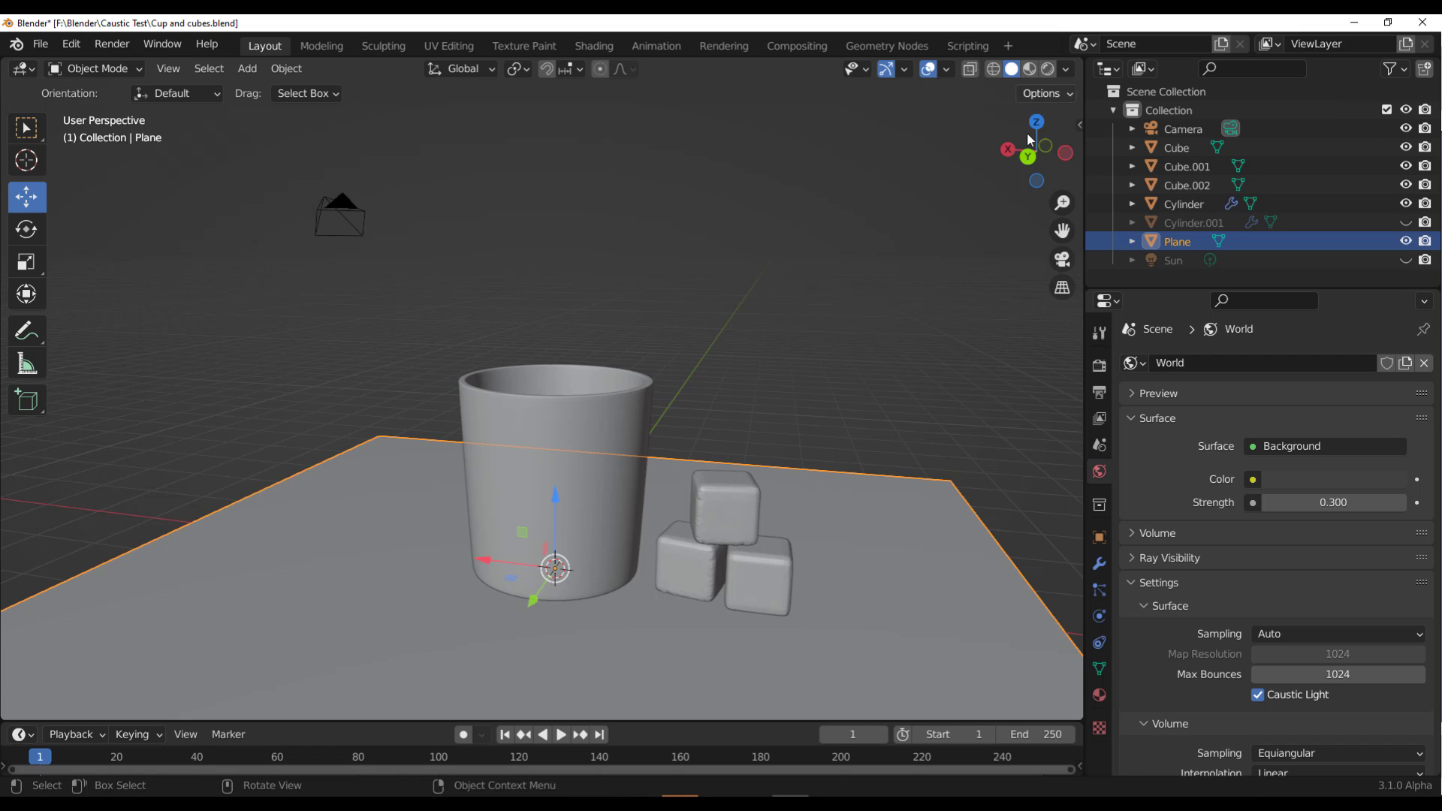
Select the cup and bring up its Object properties caustics options
click(541, 426)
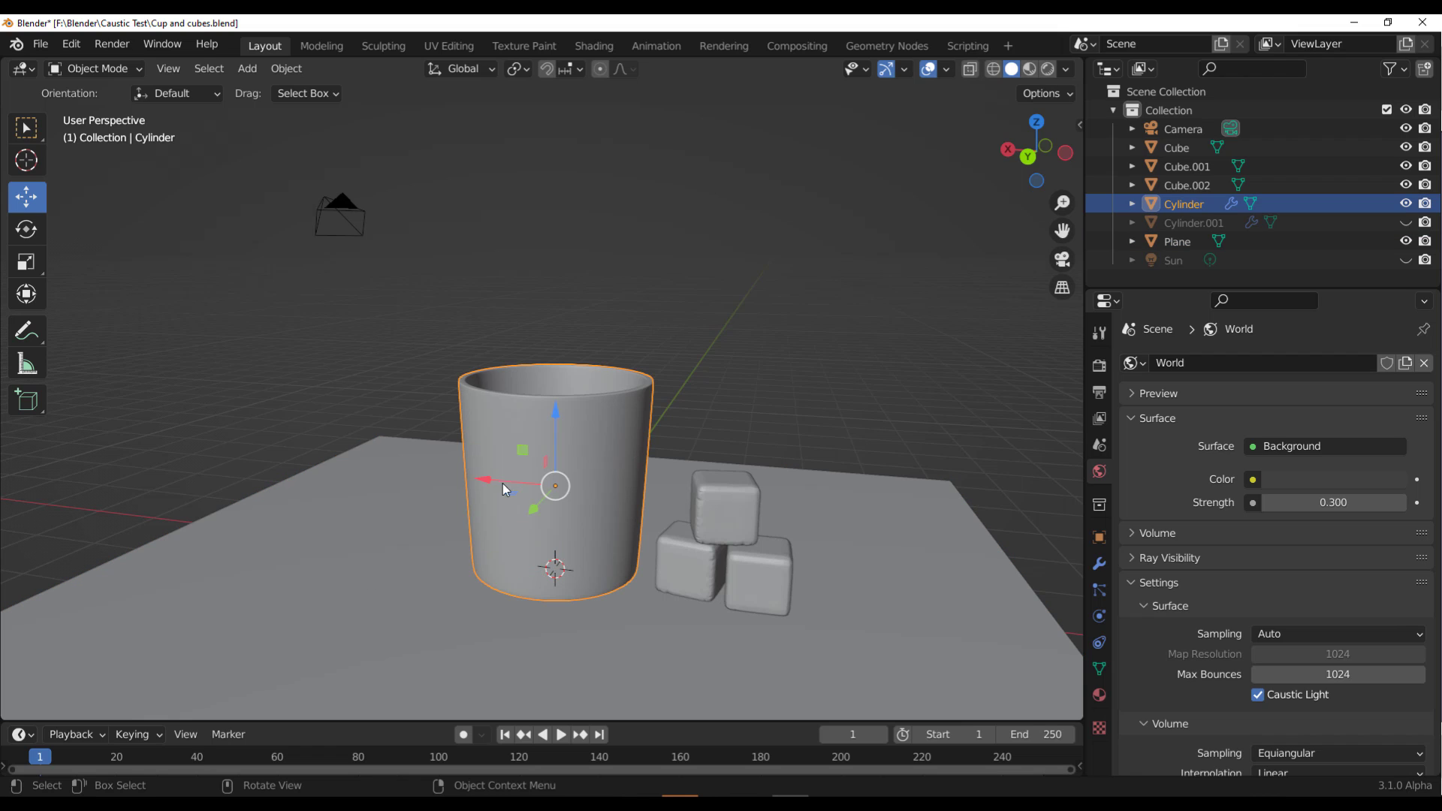
click(1098, 537)
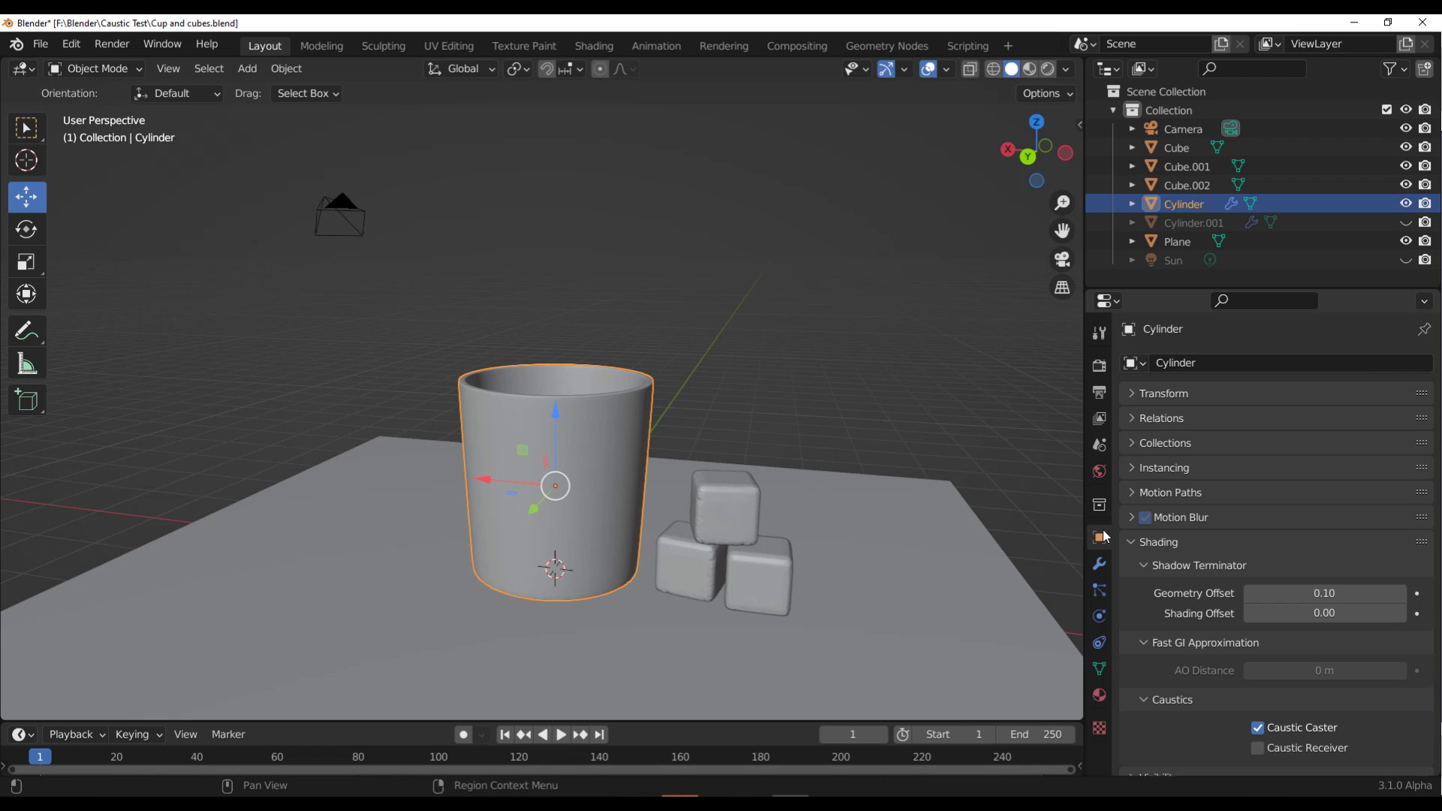
scroll(1155, 635, down, 2)
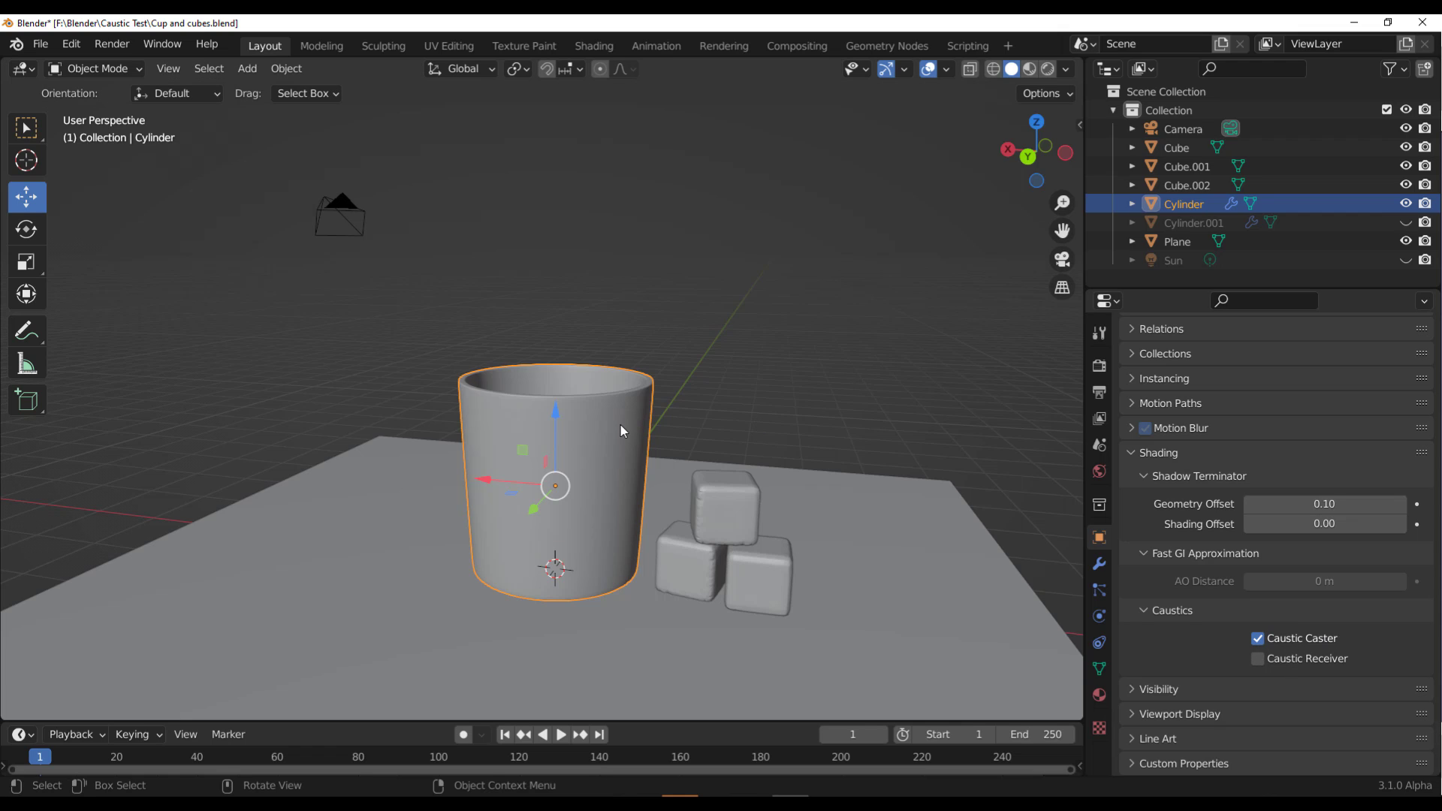
Add a point light and raise it above the cup
key(shift+a)
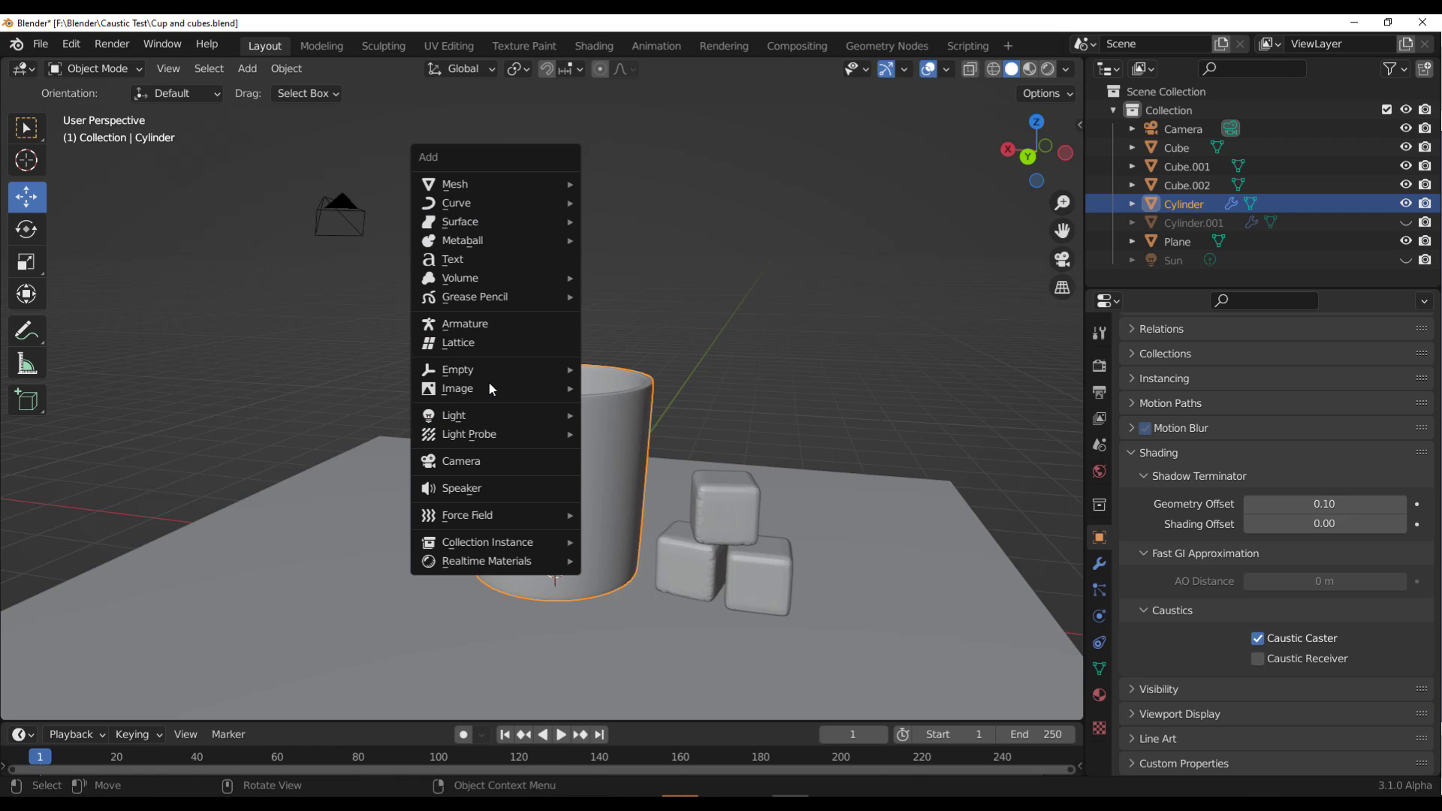
mouse_move(546, 416)
click(622, 419)
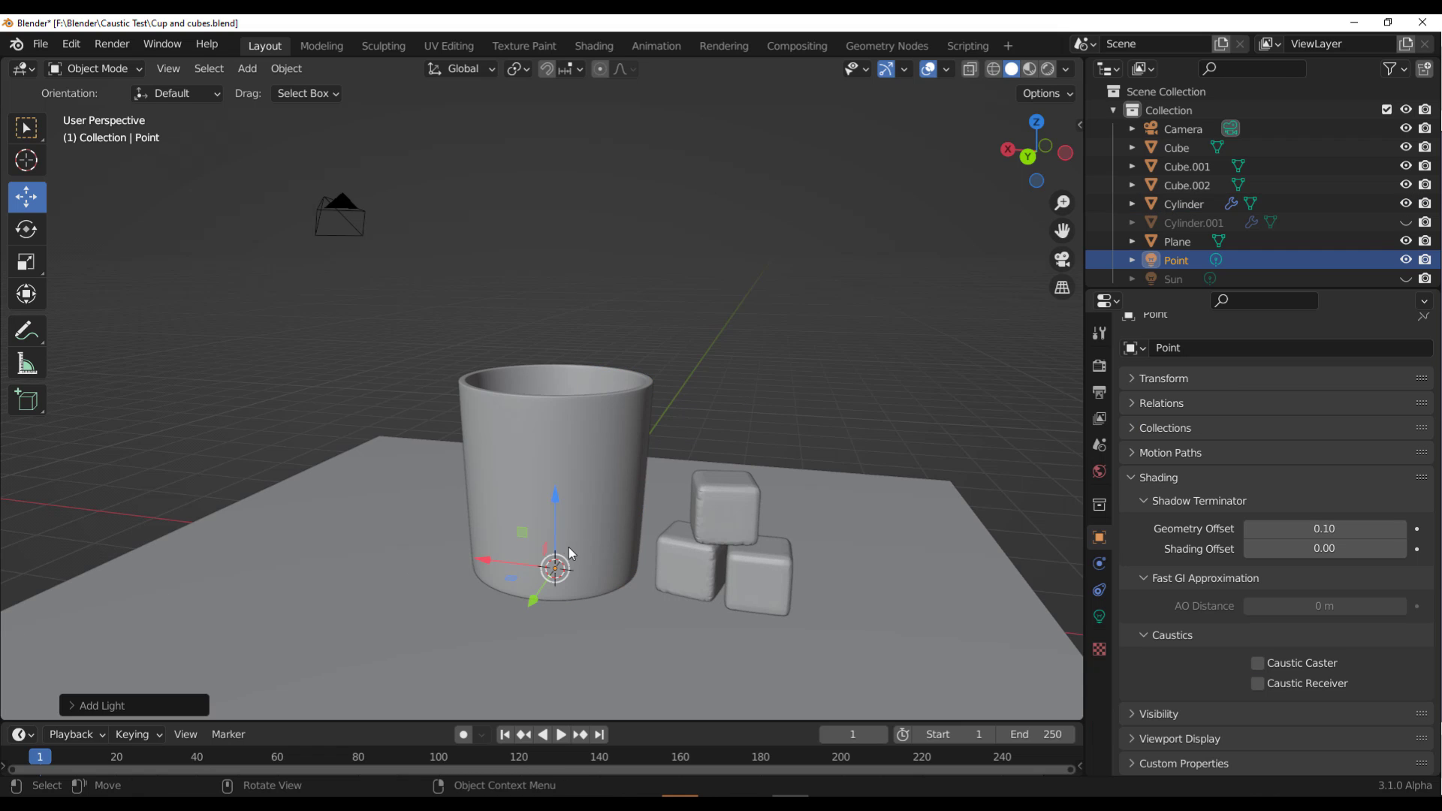
drag(556, 518, 557, 120)
Flag the top cube as a Caustic Caster, then check the other cubes, cup and ground plane
scroll(578, 223, down, 3)
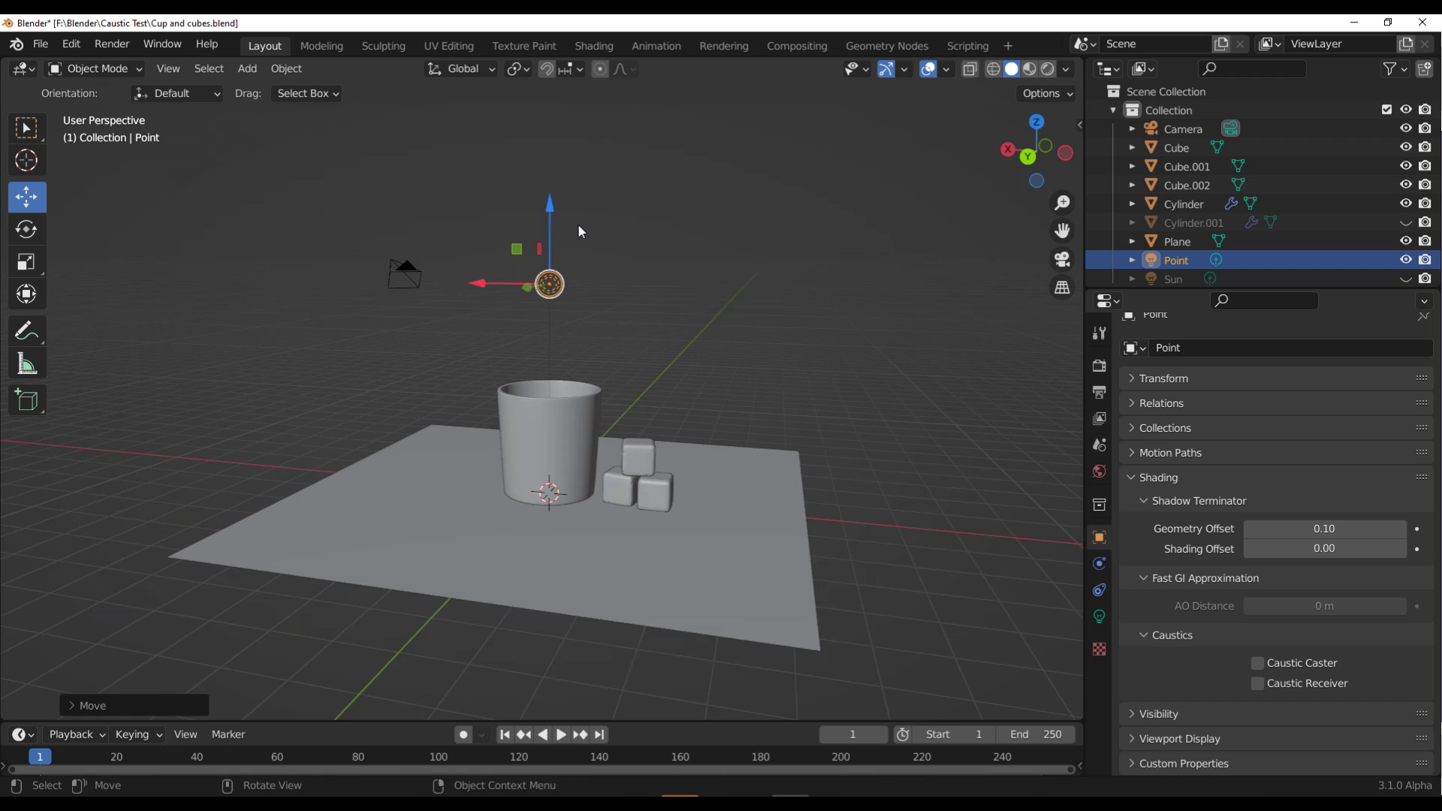
drag(1050, 159, 1034, 186)
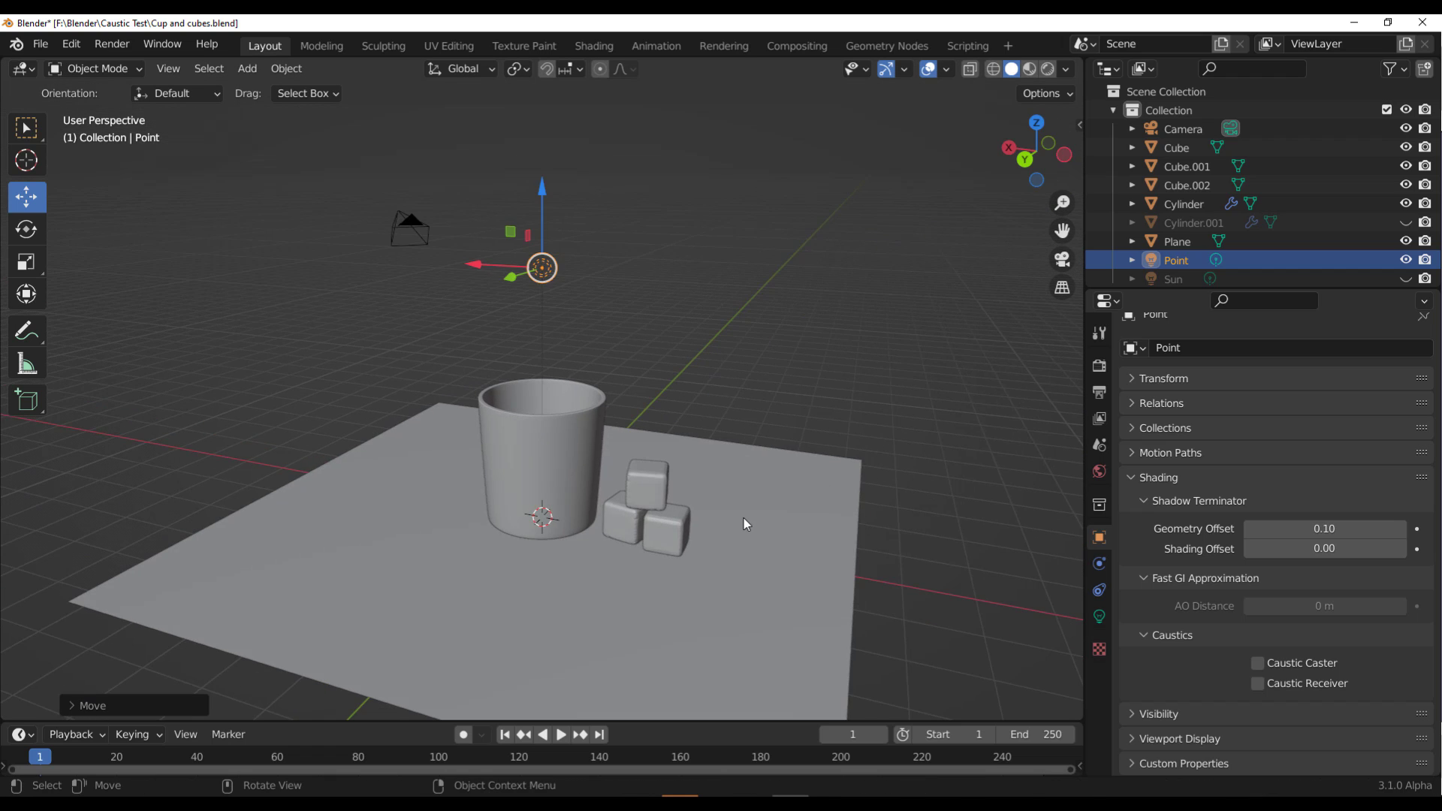
scroll(721, 526, up, 2)
click(700, 530)
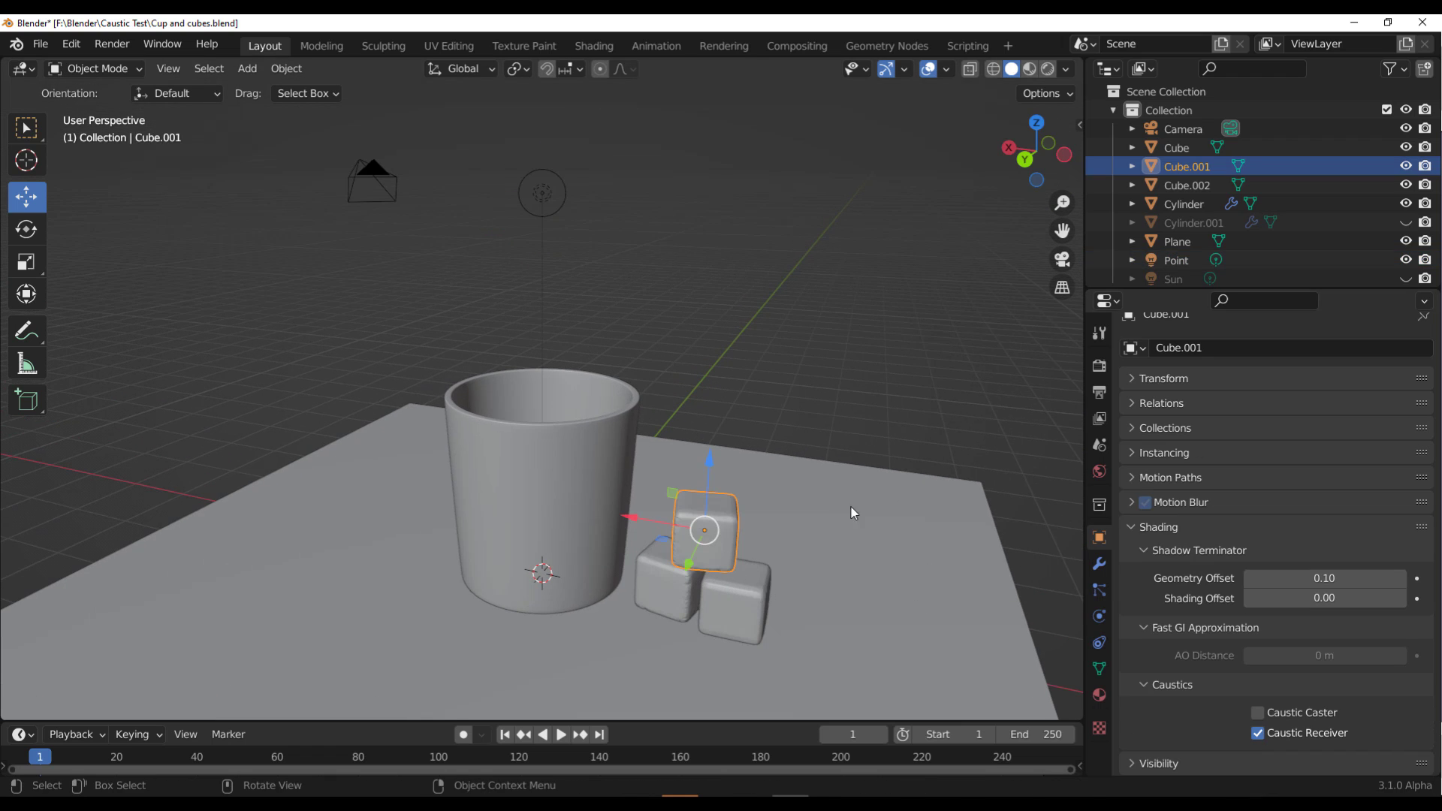
click(1258, 712)
click(760, 606)
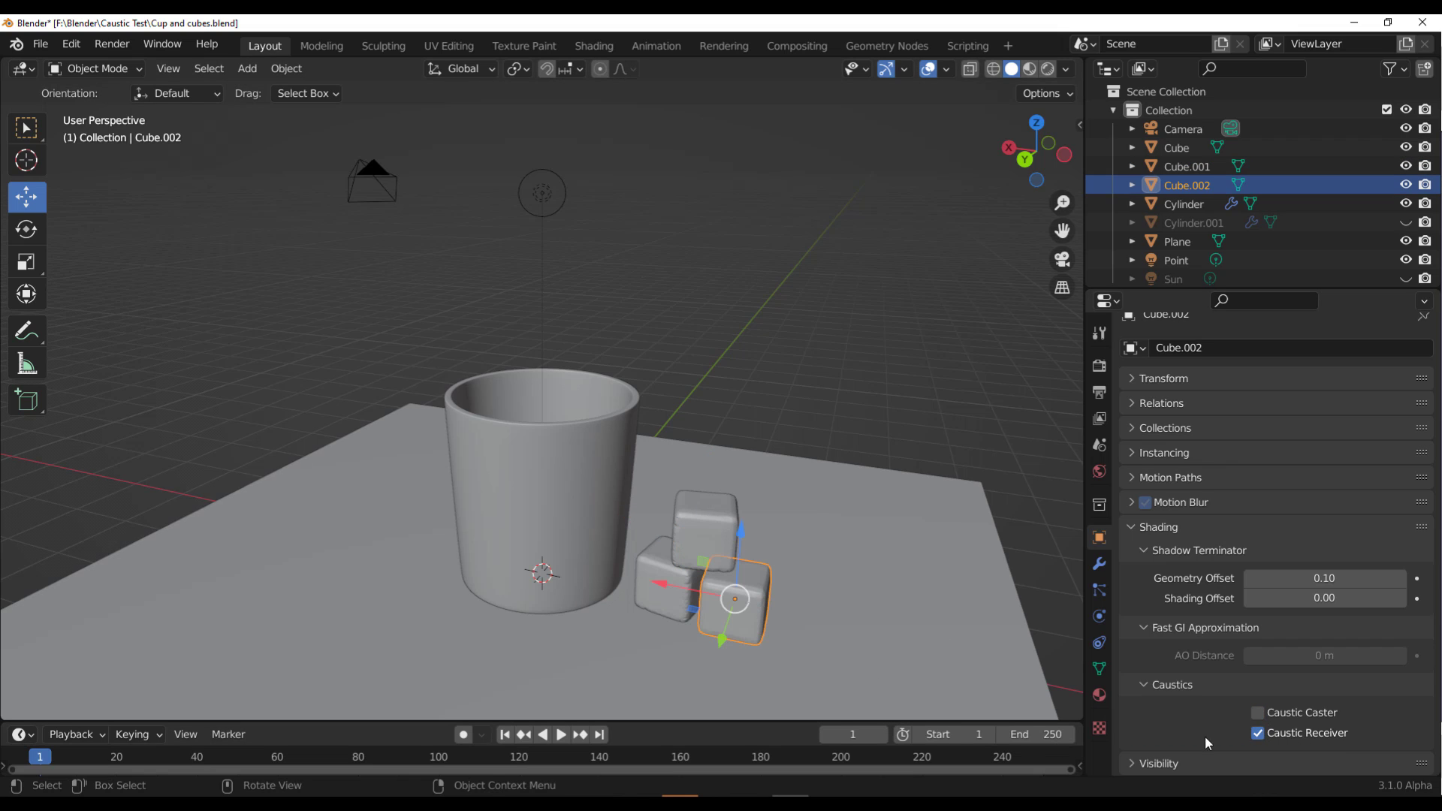
click(631, 582)
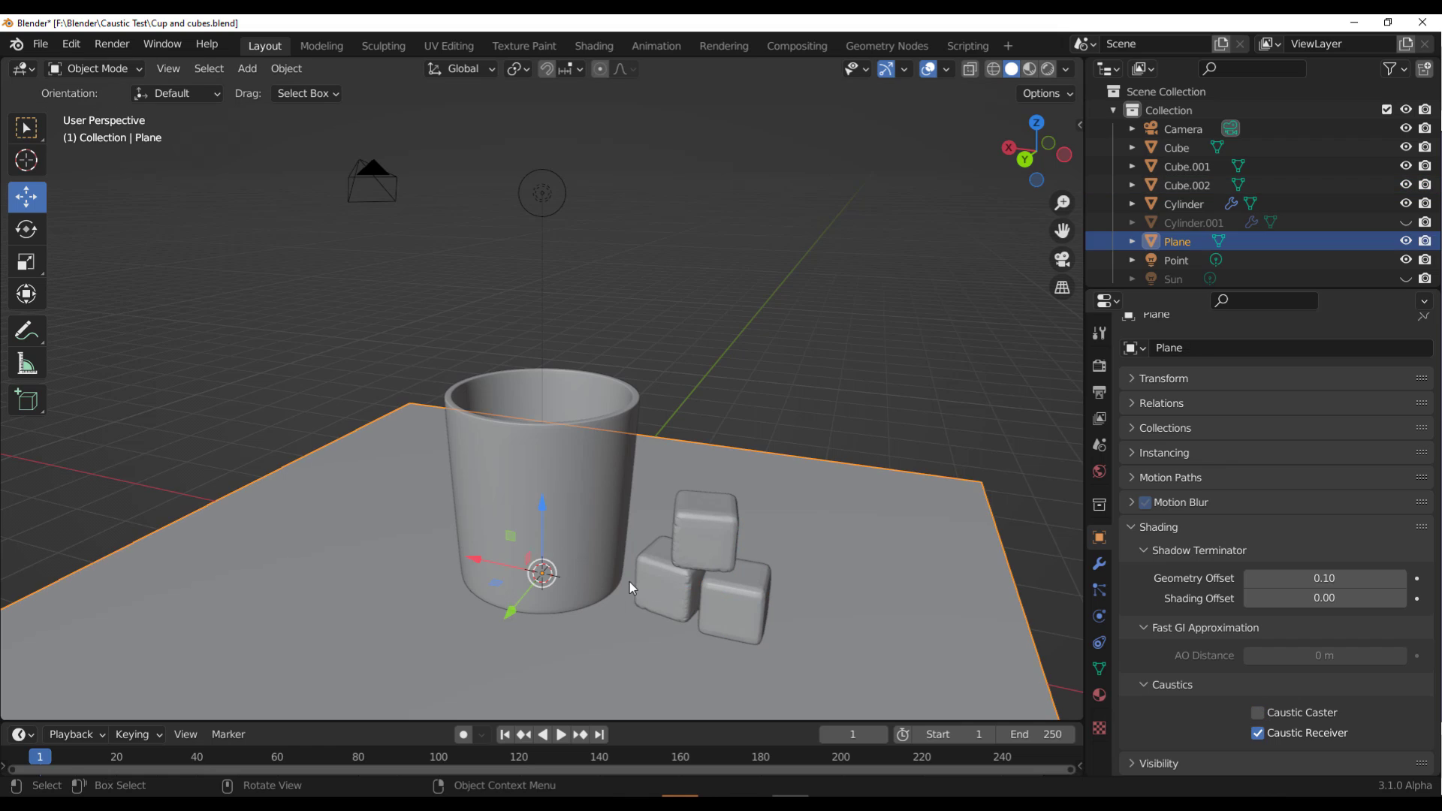
click(647, 586)
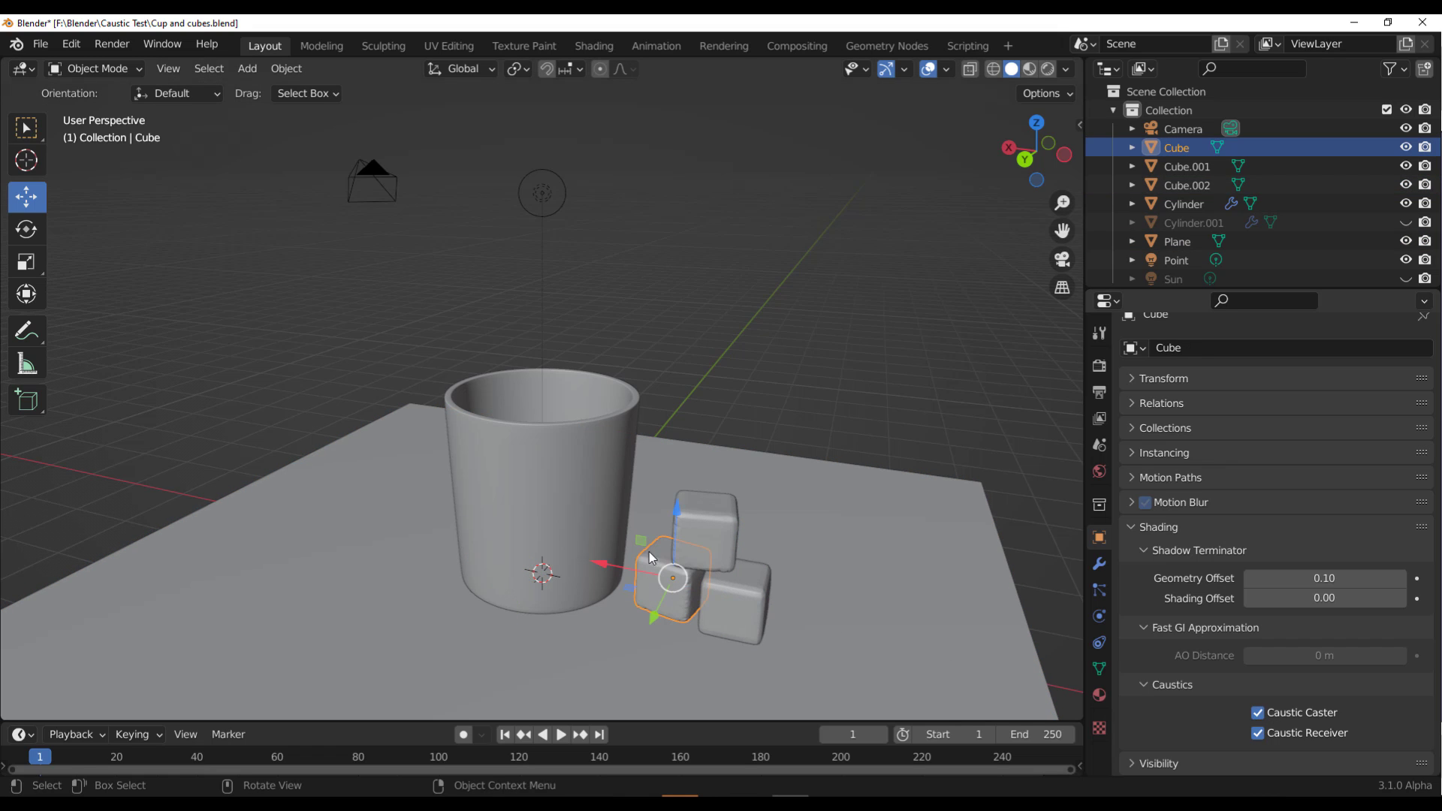
click(604, 507)
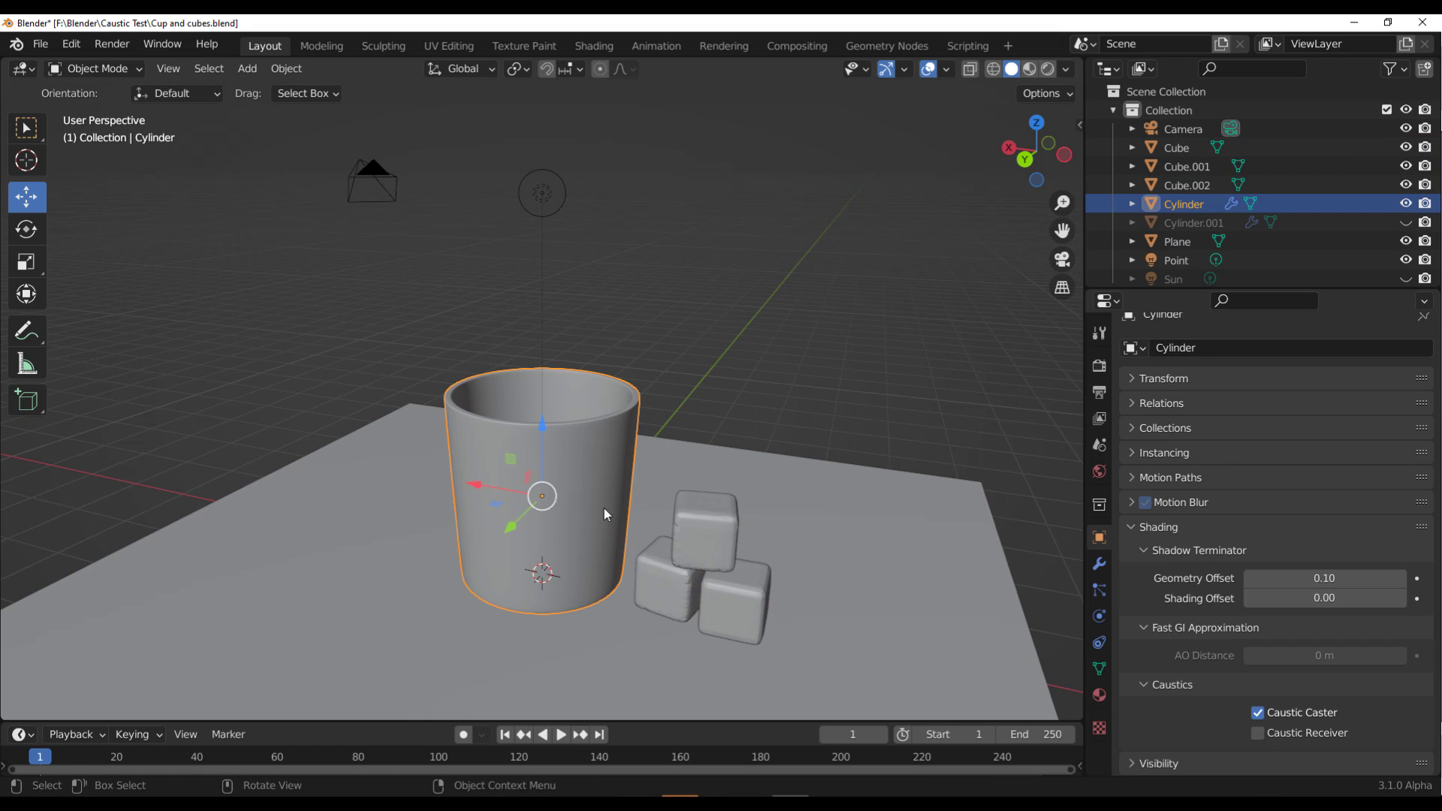
click(880, 553)
scroll(545, 292, down, 2)
Enable Caustic Light on the point light in its Light data settings
click(544, 277)
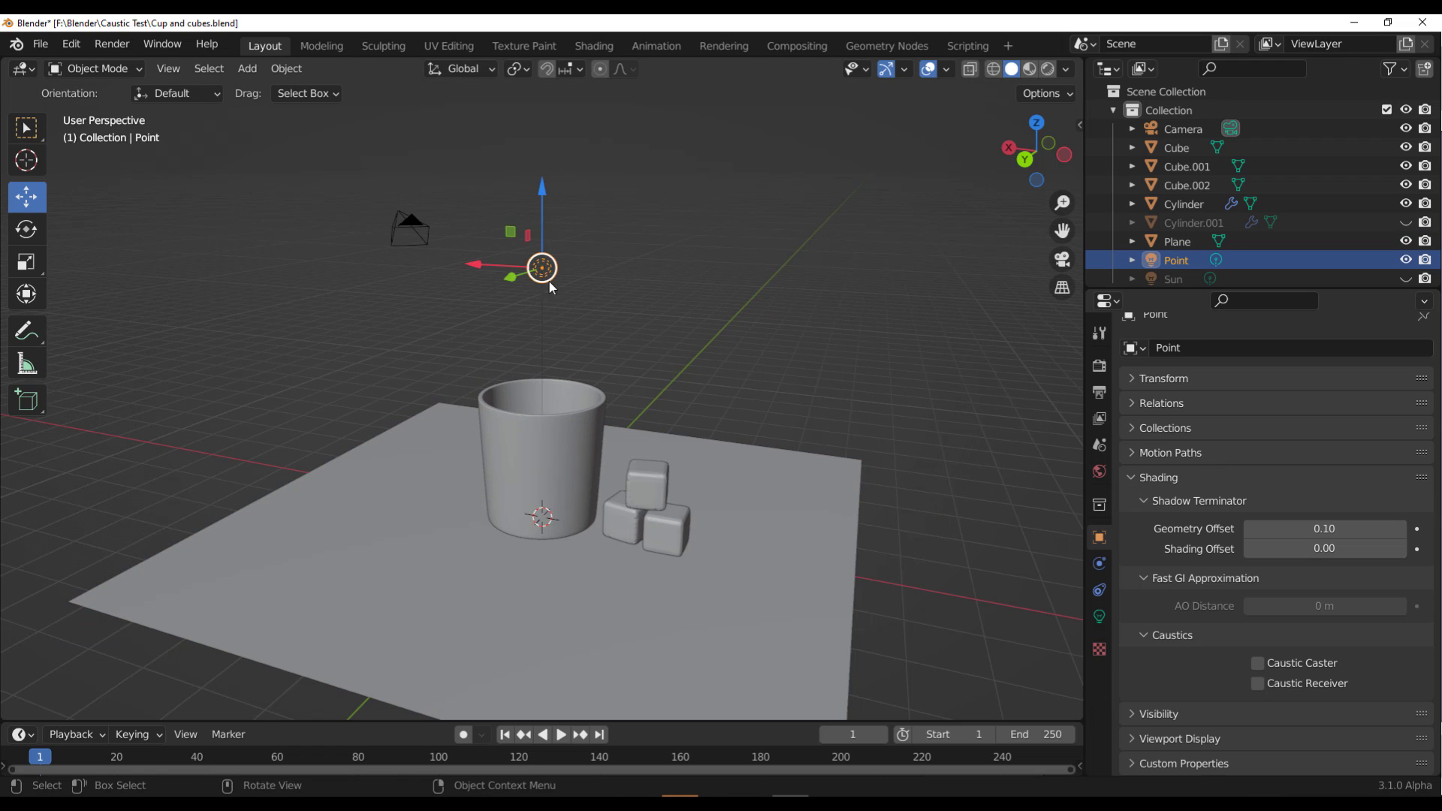
click(1099, 617)
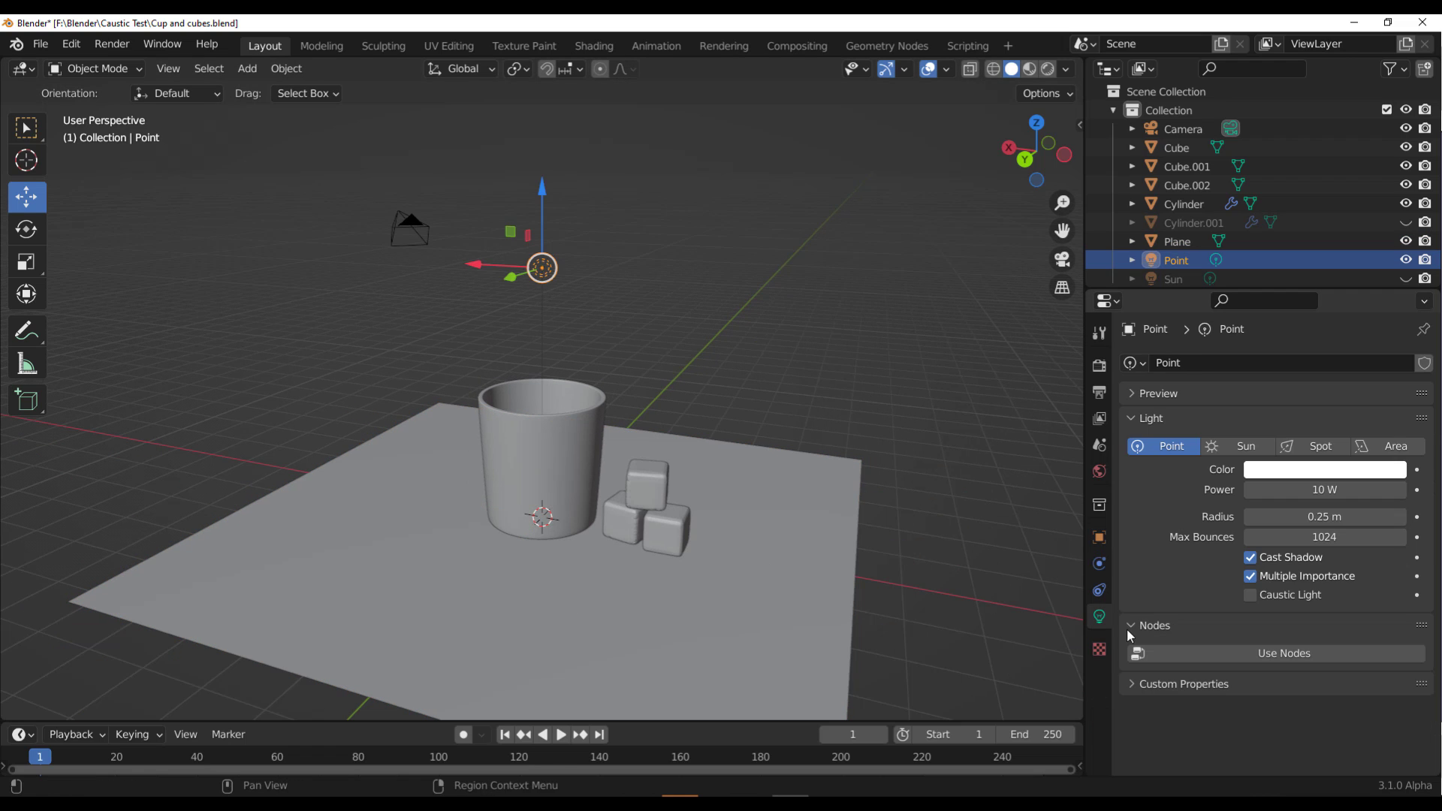
click(1251, 595)
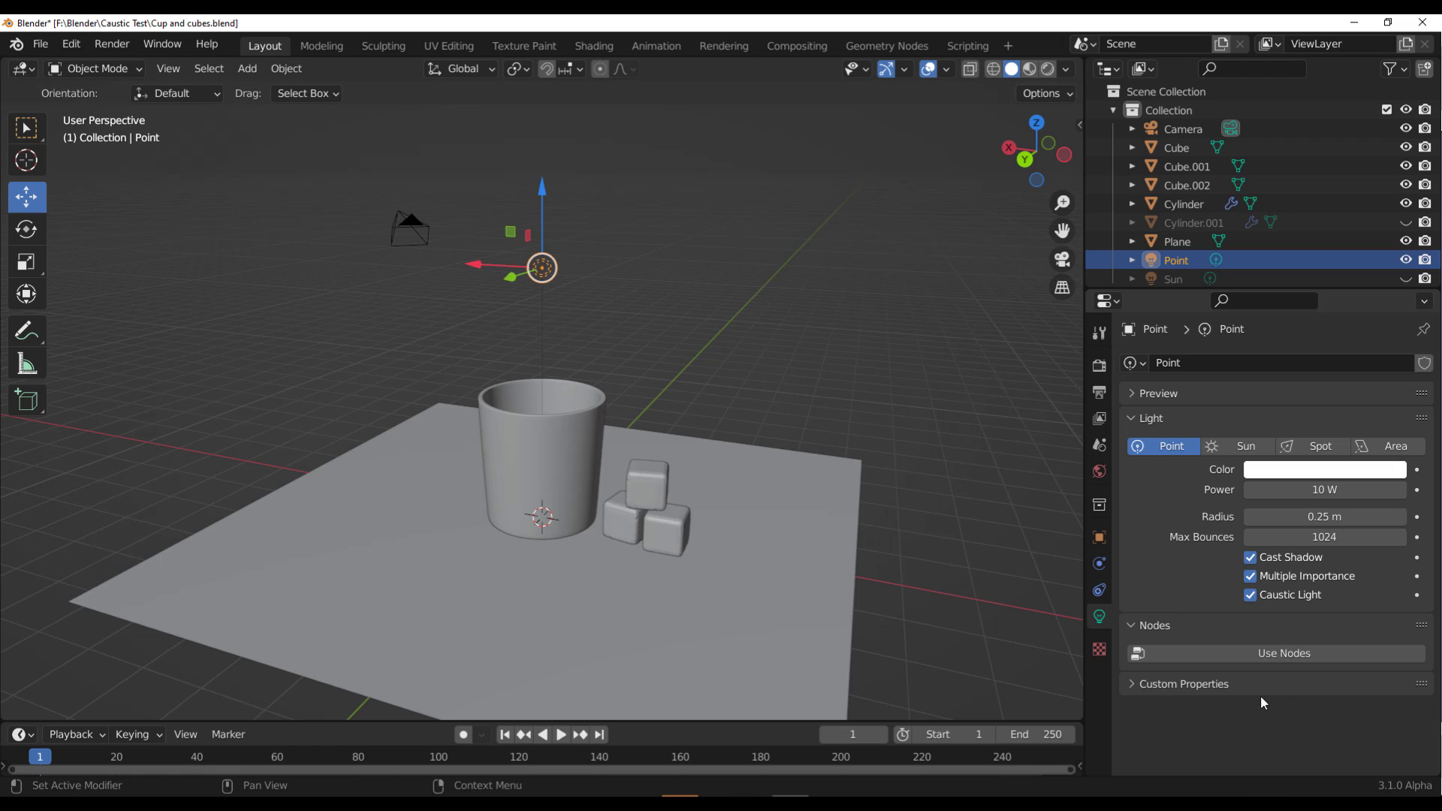
Apply the Glass Neutral procedural shader to the cup from the N sidebar
click(562, 443)
scroll(570, 398, up, 4)
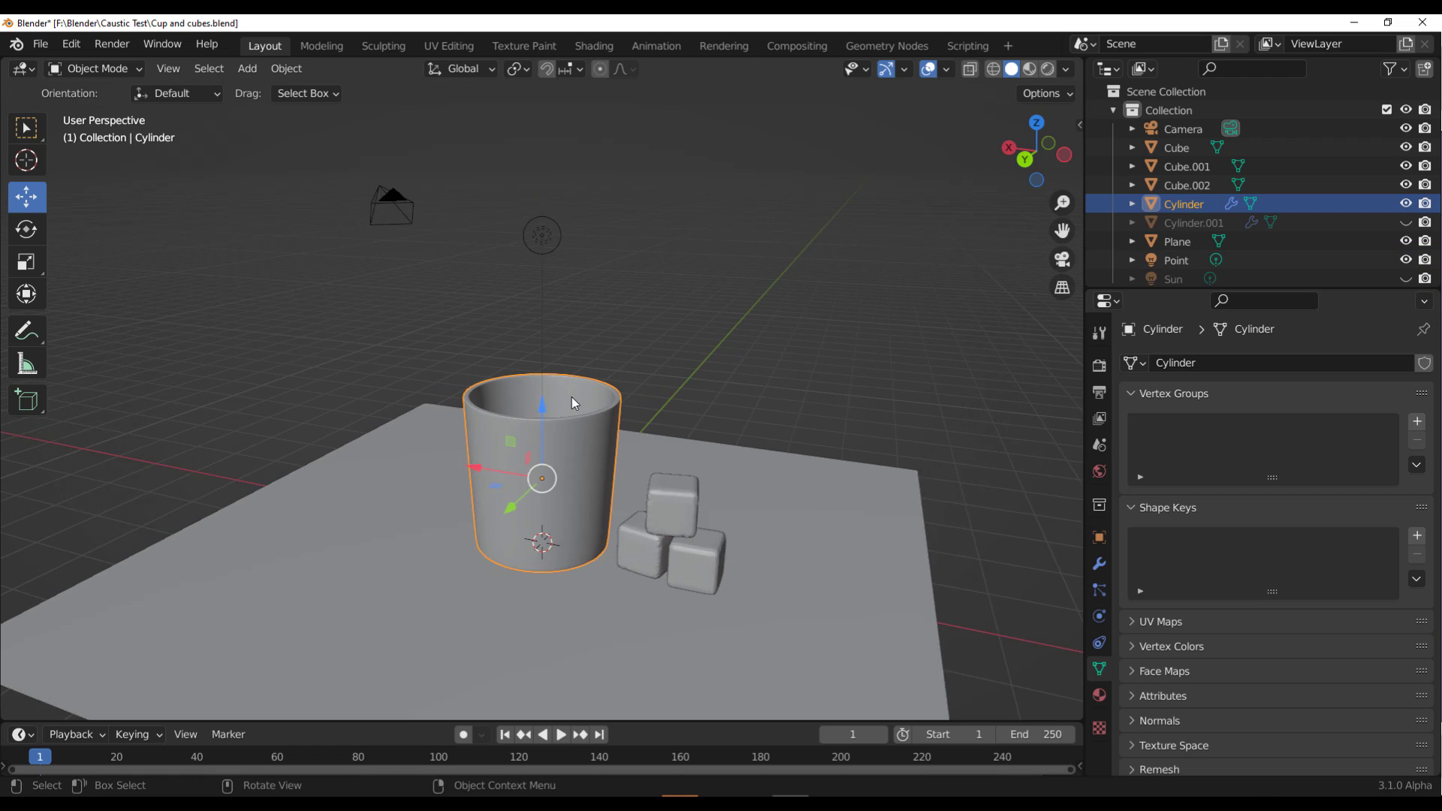
key(n)
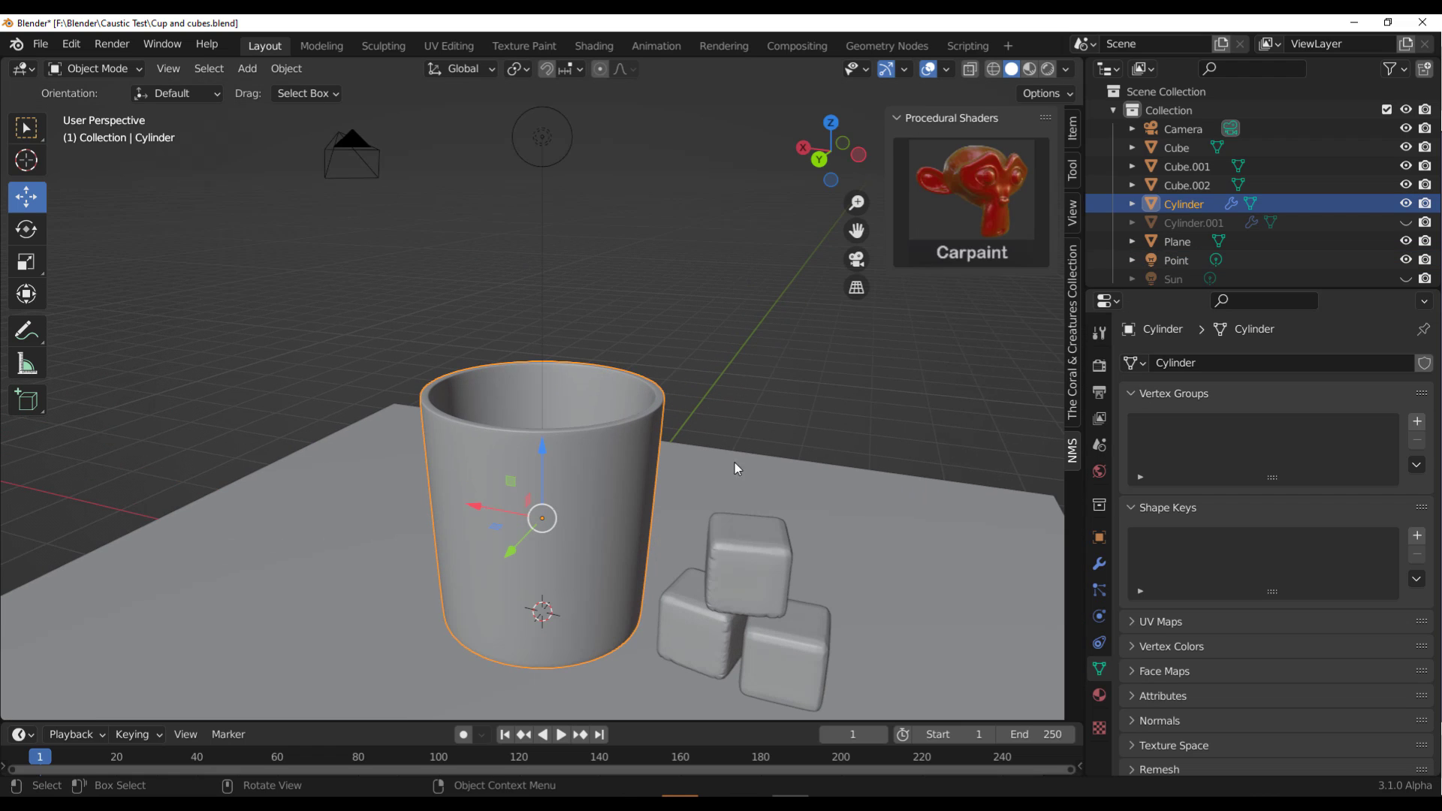
click(944, 188)
click(841, 345)
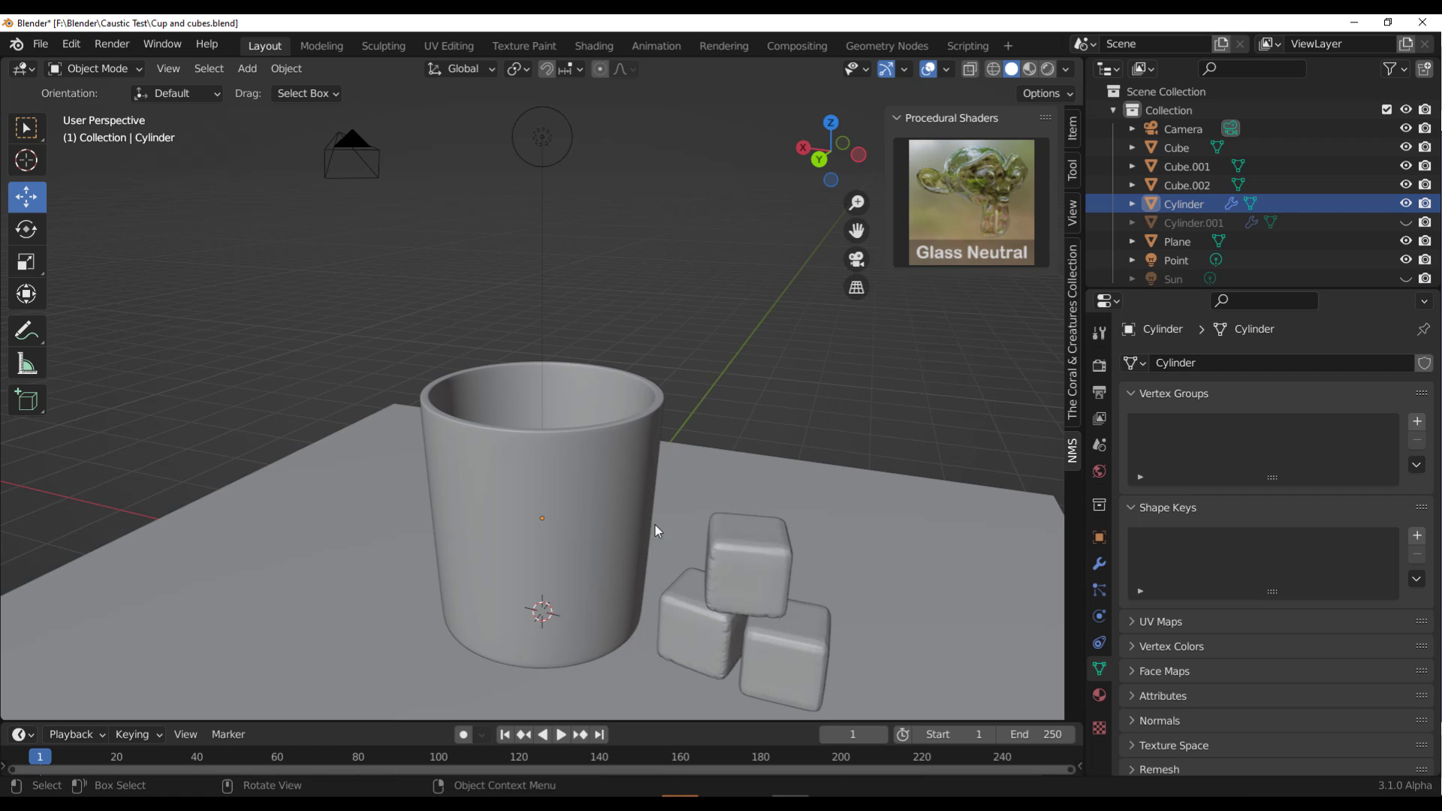
Apply Glass Neutral to each of the three cubes
click(755, 572)
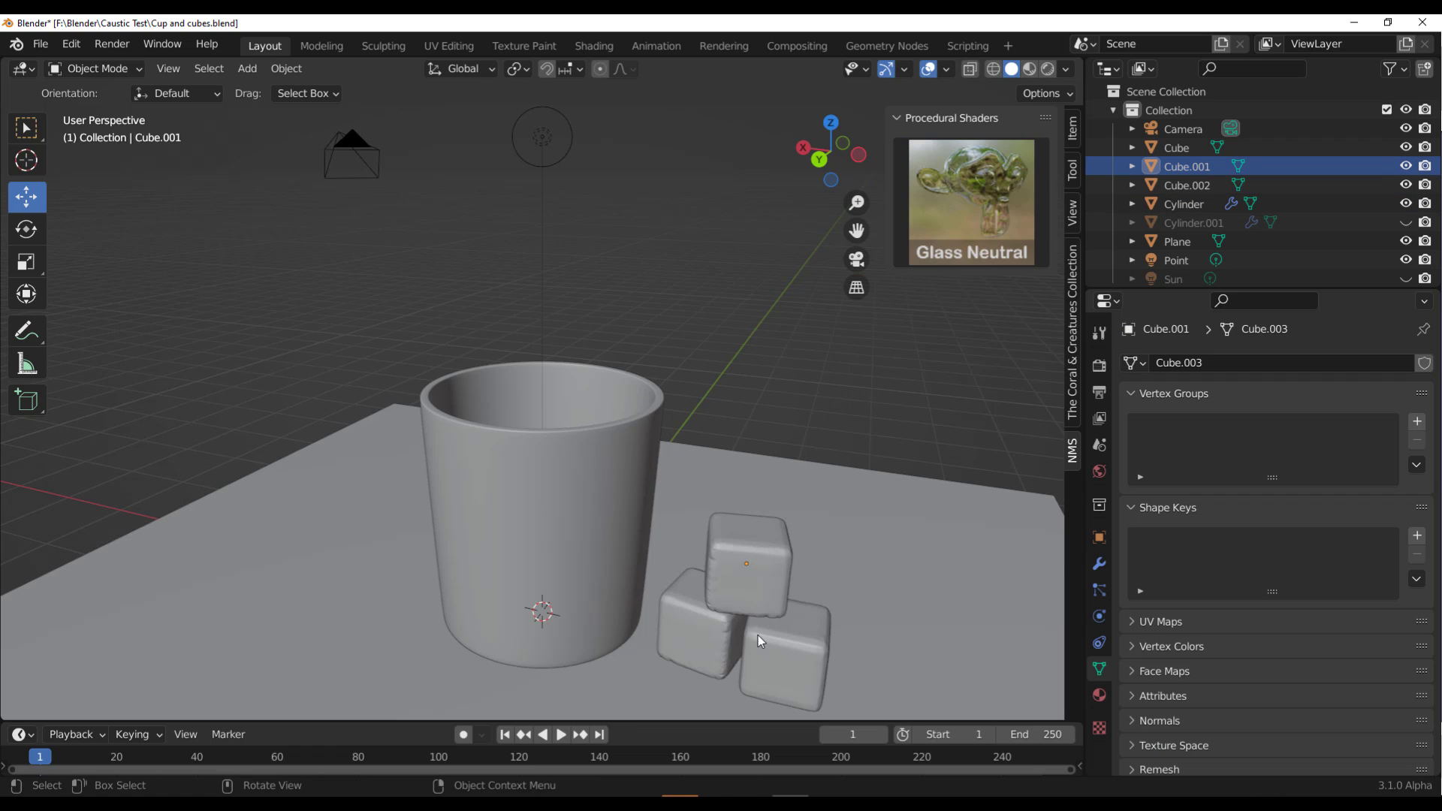
click(759, 635)
click(945, 218)
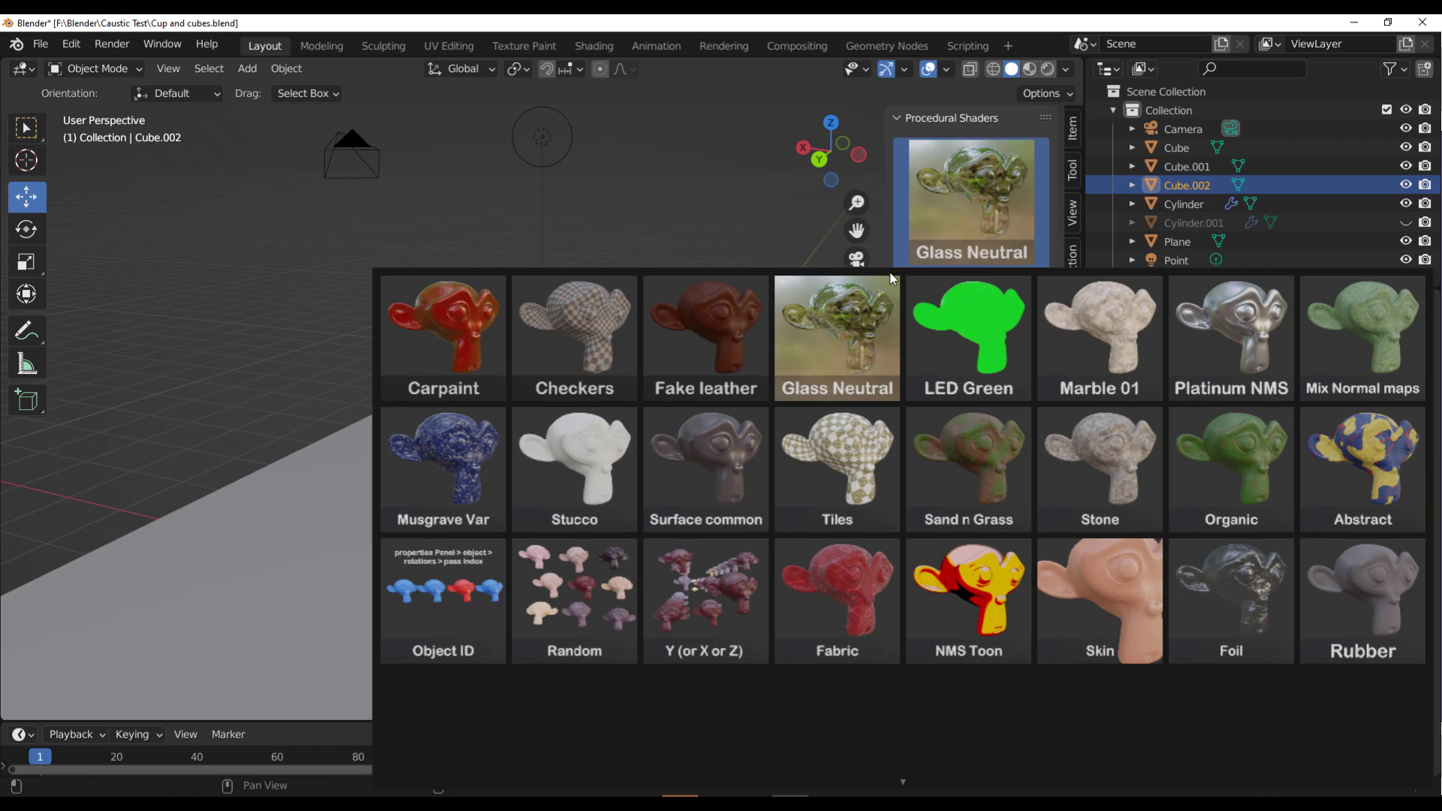
click(837, 338)
click(697, 624)
click(944, 218)
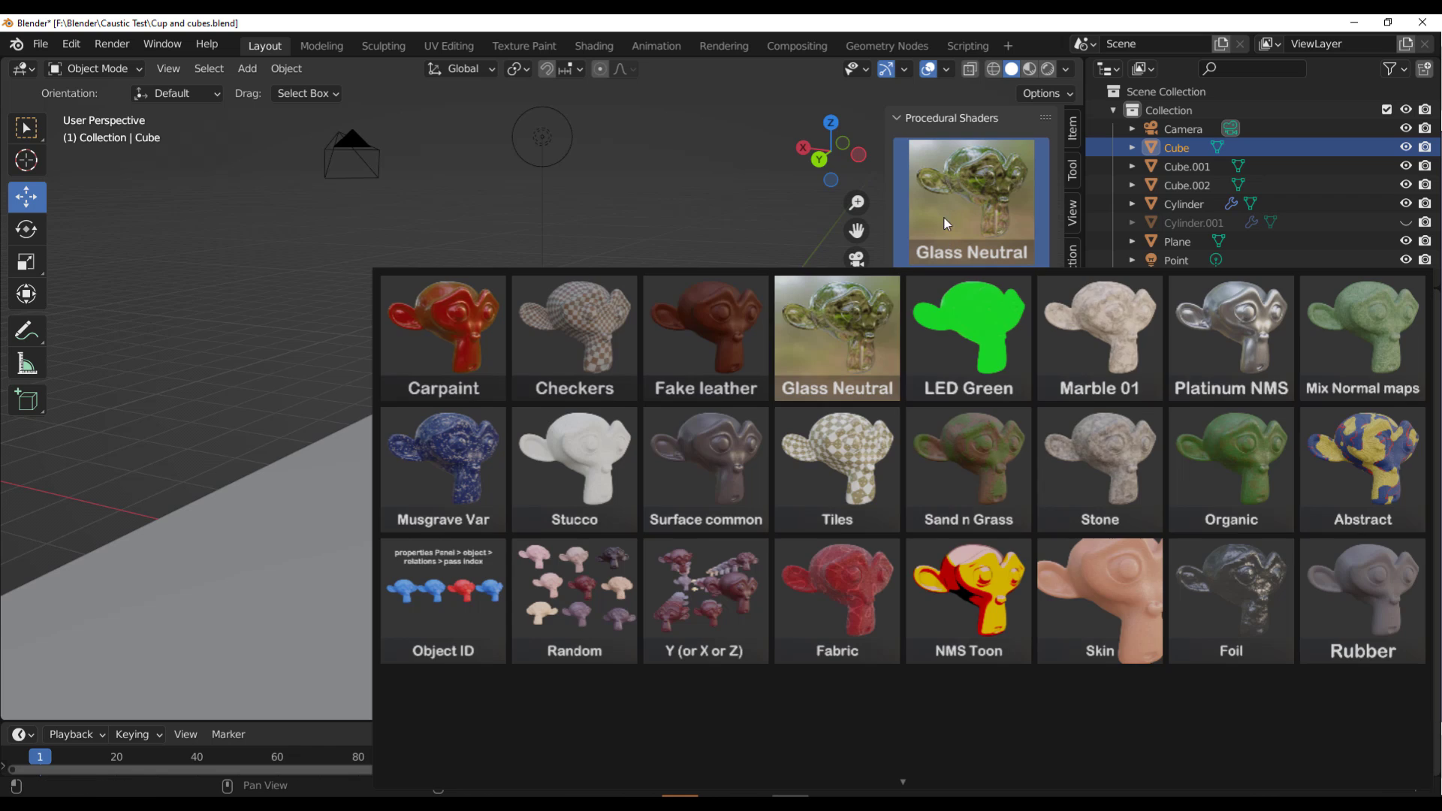
click(809, 318)
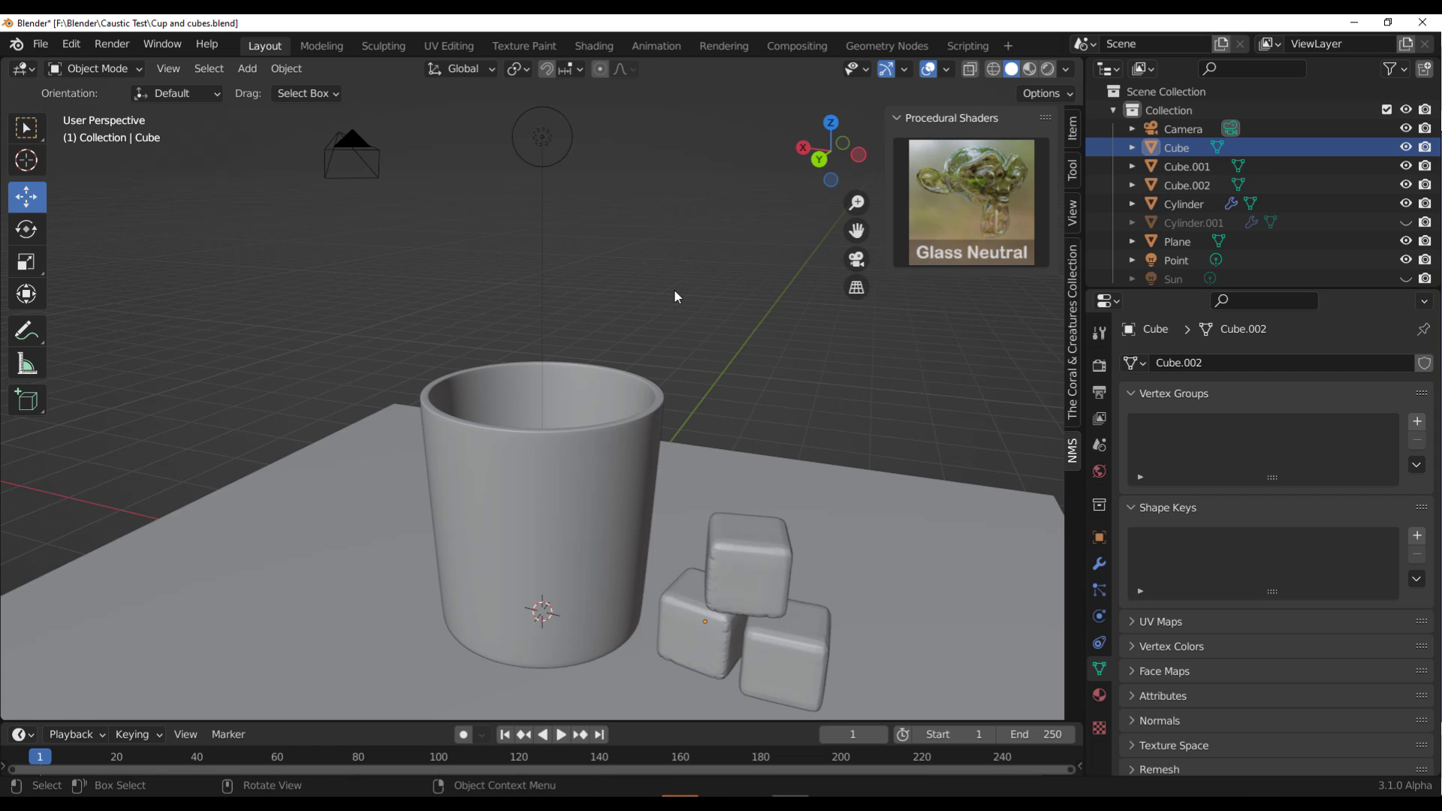
Switch the viewport to Rendered shading and select the point light
scroll(673, 288, up, 2)
scroll(781, 191, down, 6)
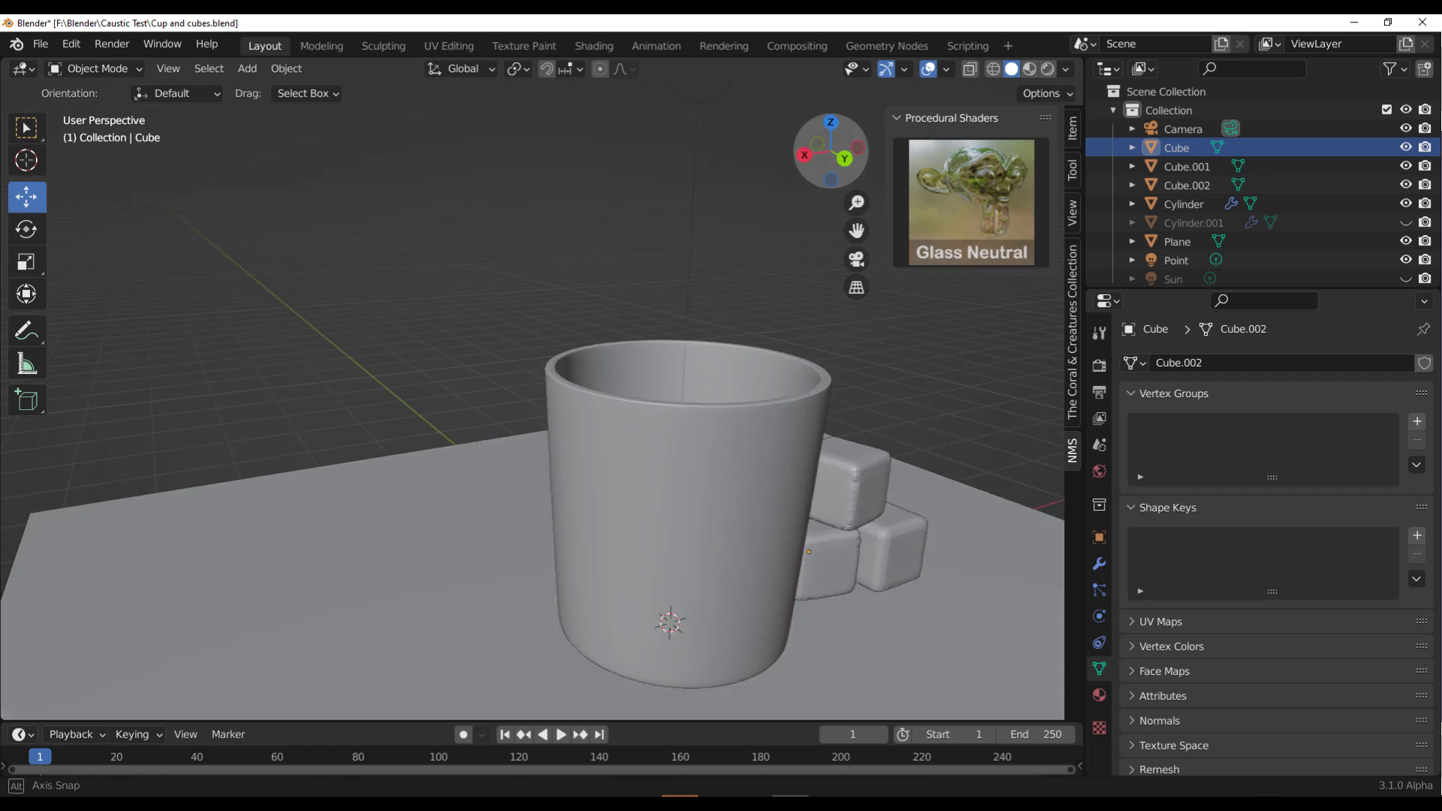
click(1047, 70)
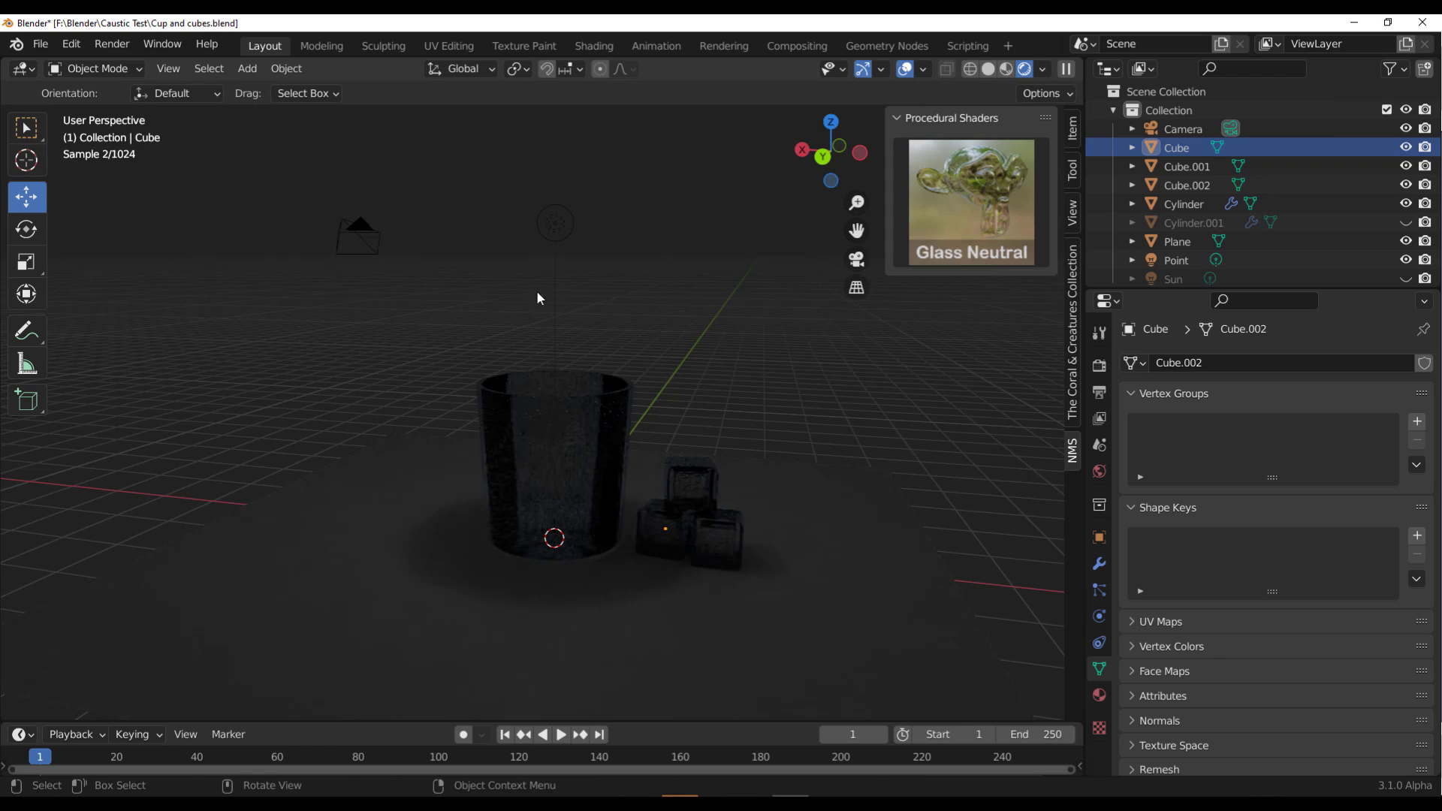
click(552, 229)
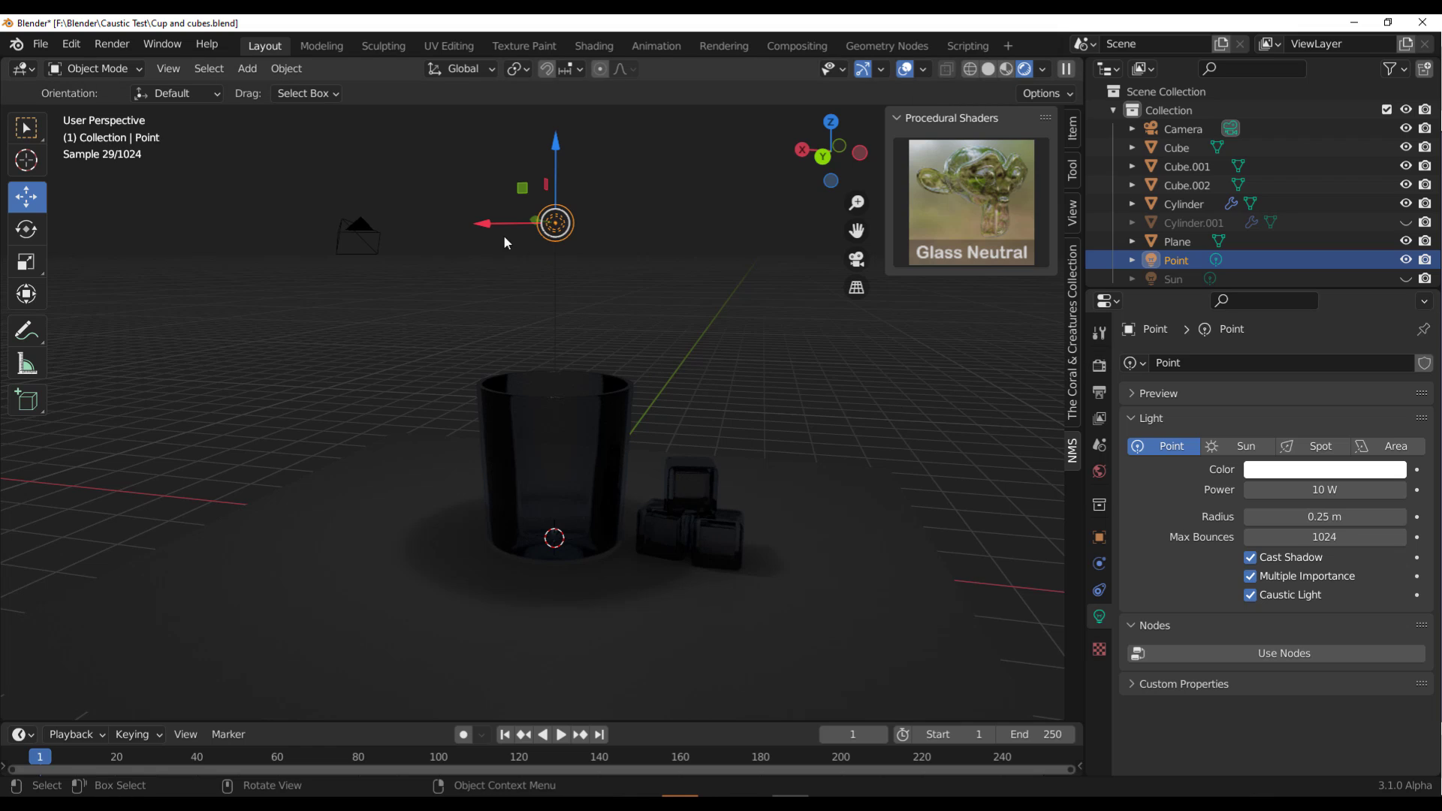
Drag the point light left and then back right along X
click(1098, 365)
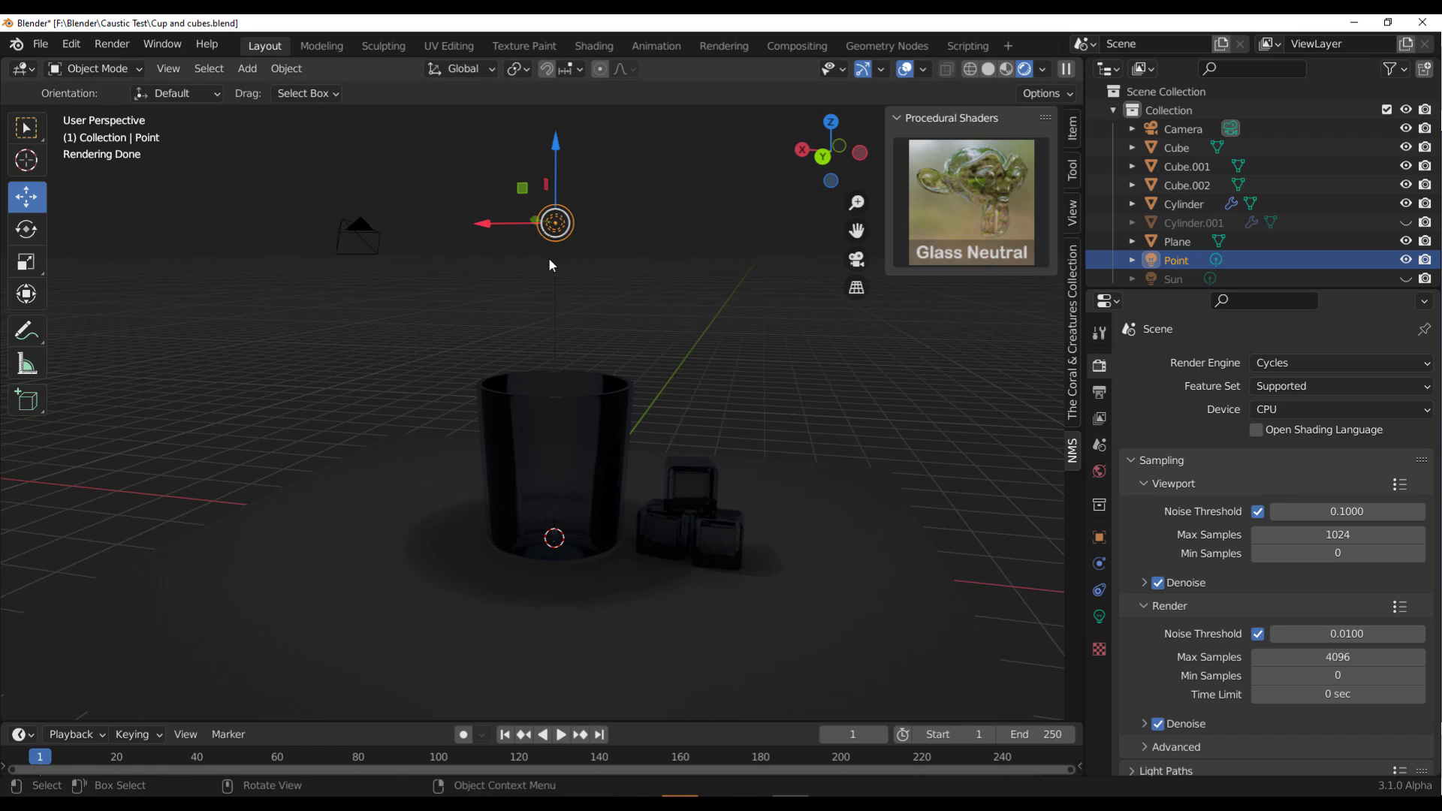
drag(516, 222, 361, 248)
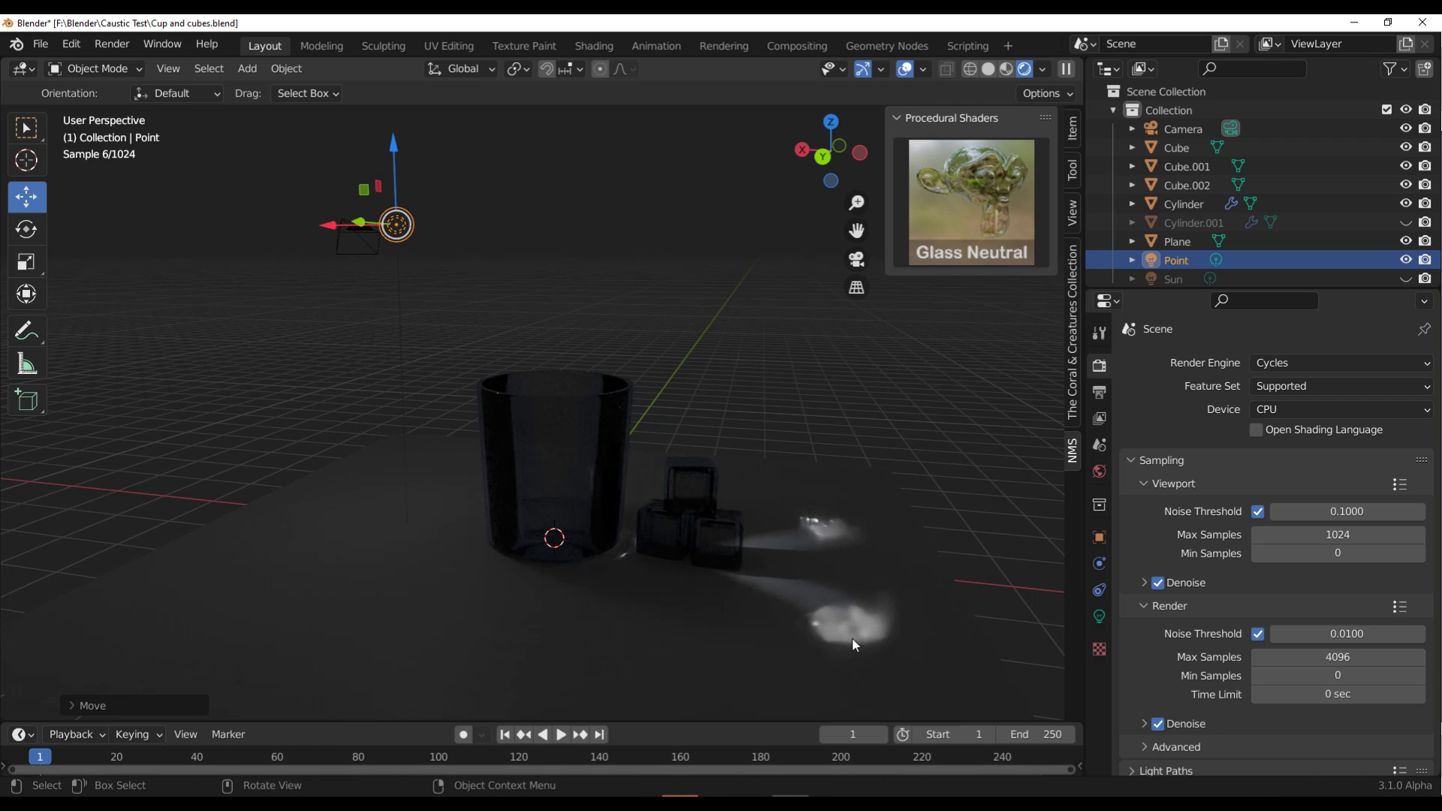
drag(336, 235, 714, 289)
Lower the point light along Z and slide it along Y beside the glass cubes
click(691, 486)
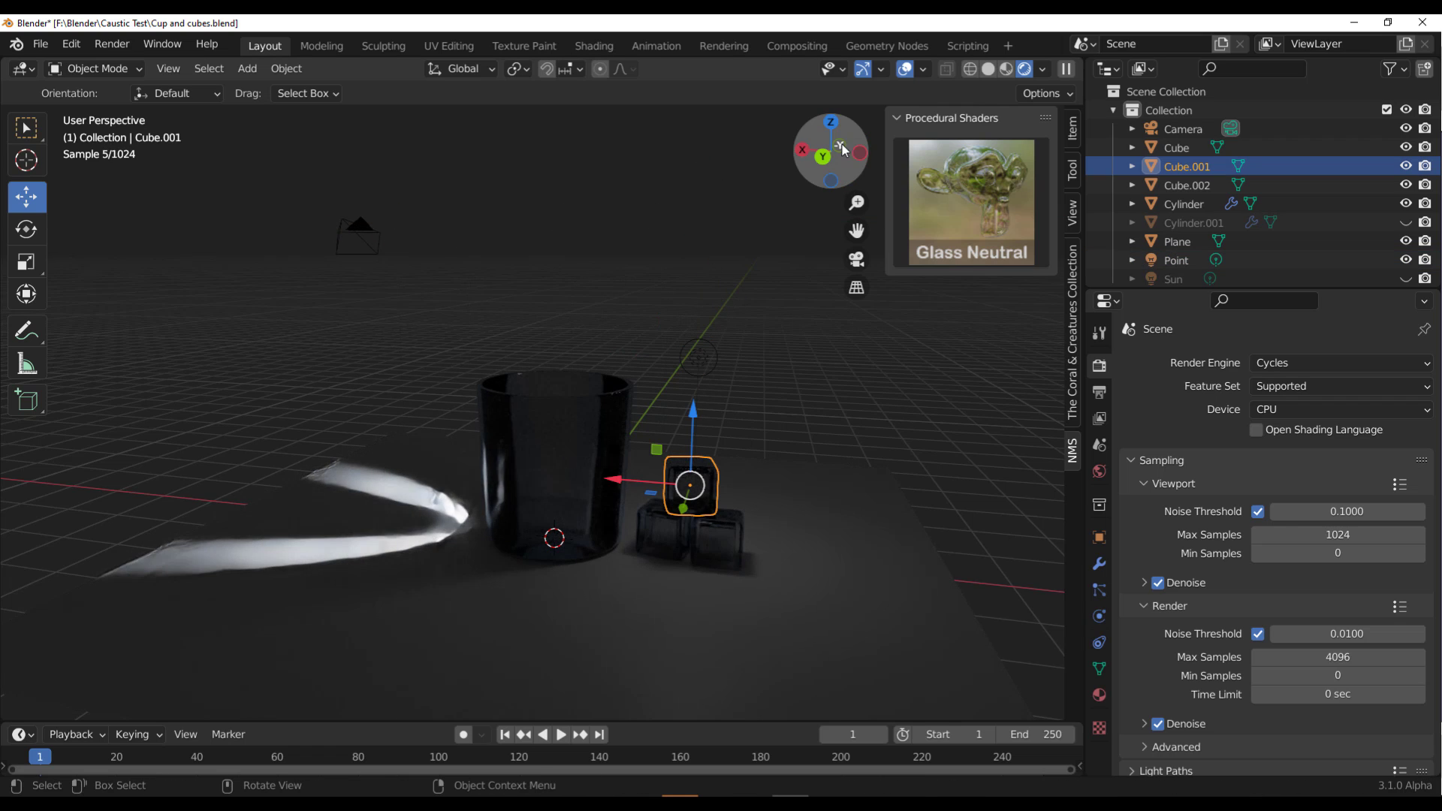
drag(841, 147, 843, 154)
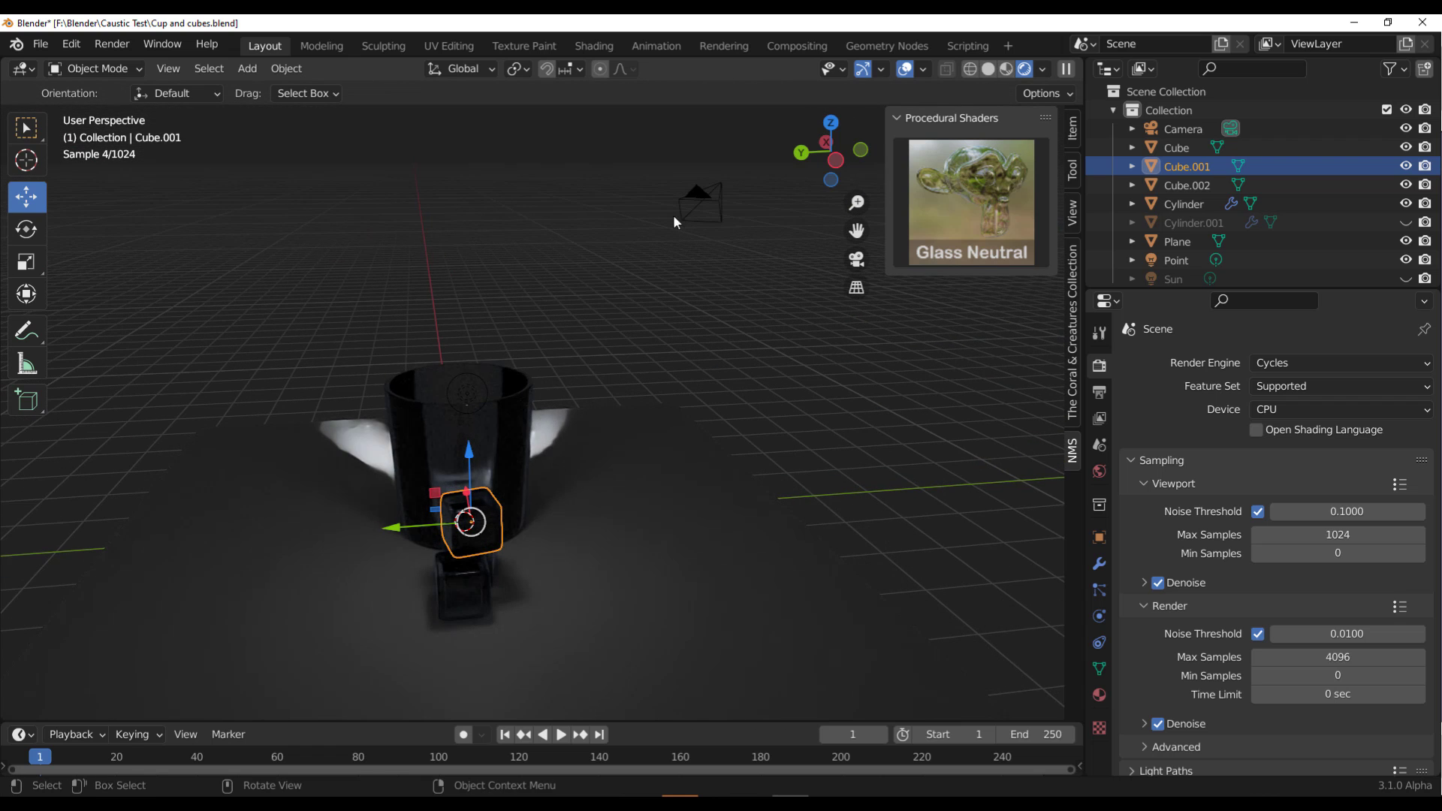
click(470, 392)
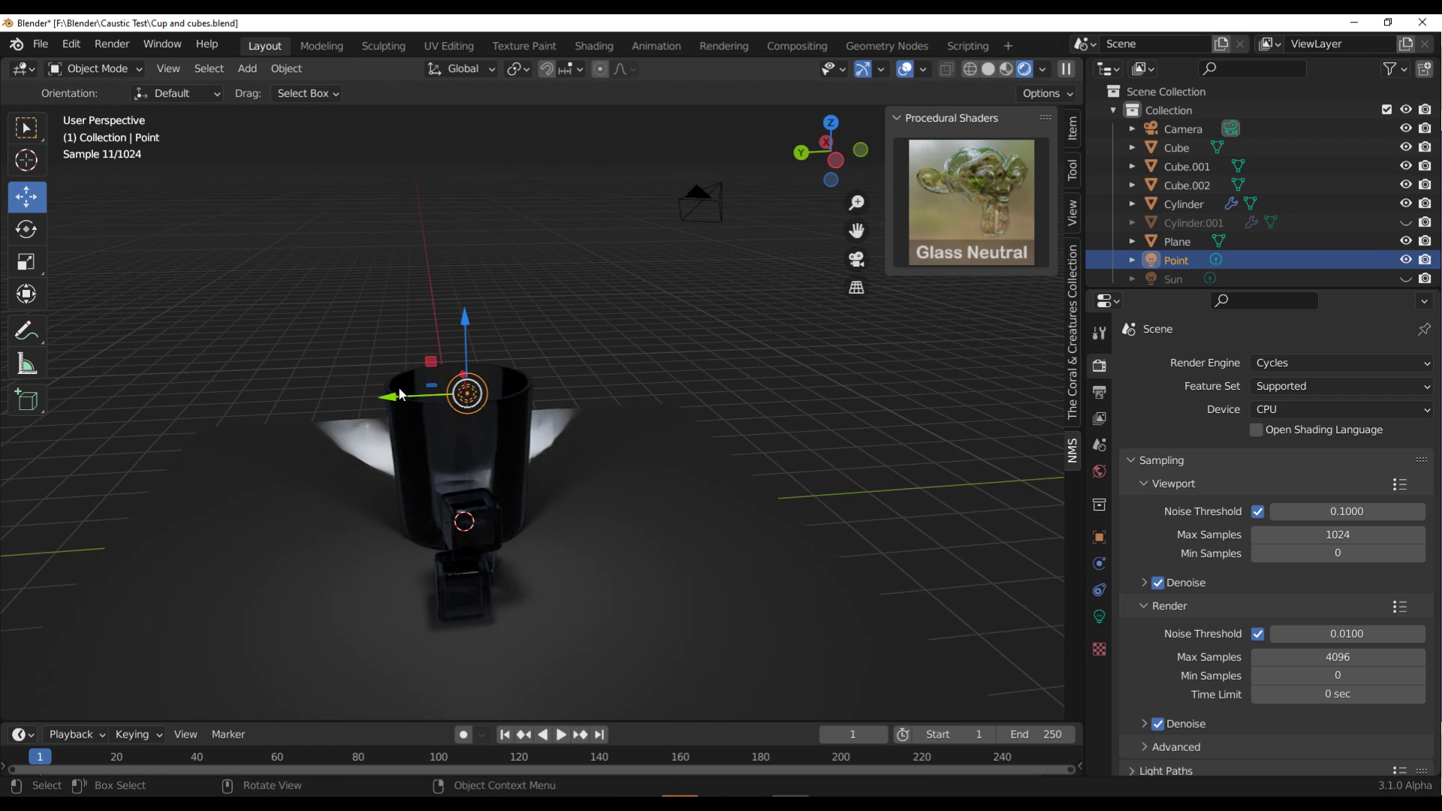
drag(400, 395, 455, 395)
drag(531, 318, 606, 503)
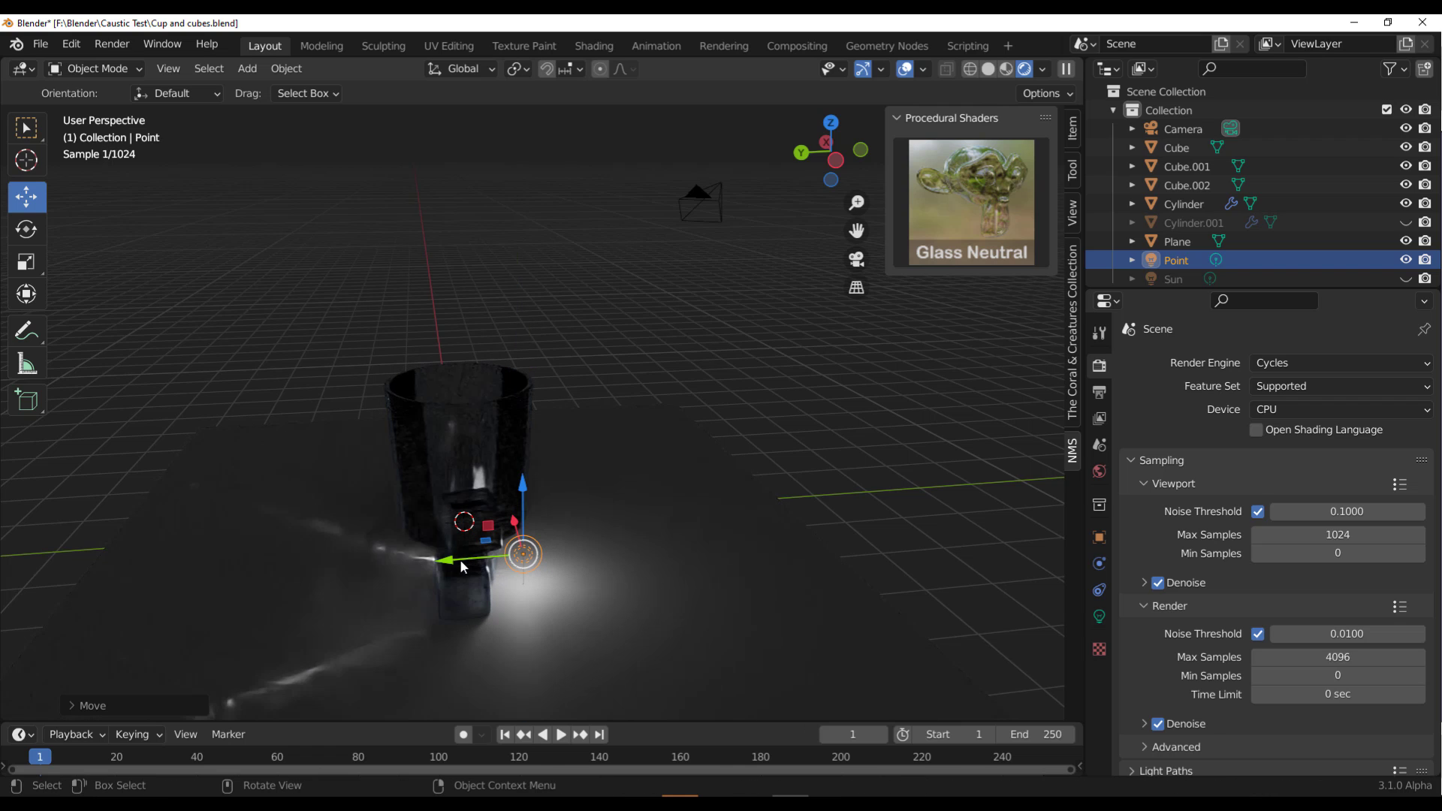
mouse_move(461, 564)
mouse_down()
mouse_move(404, 565)
mouse_move(488, 565)
mouse_up()
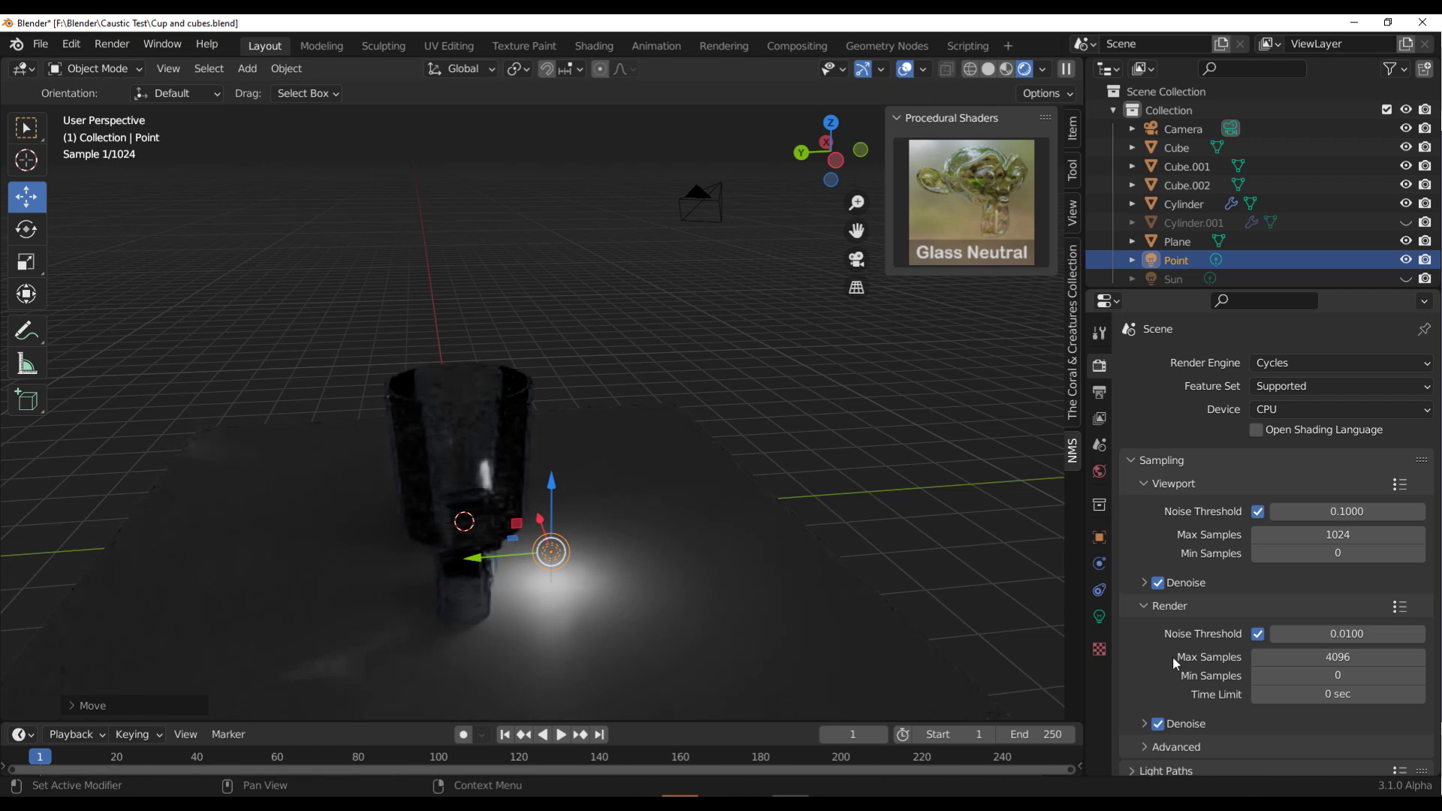
Set the point light's power to 100 W and its radius to 0.9 m
click(1098, 616)
click(1324, 490)
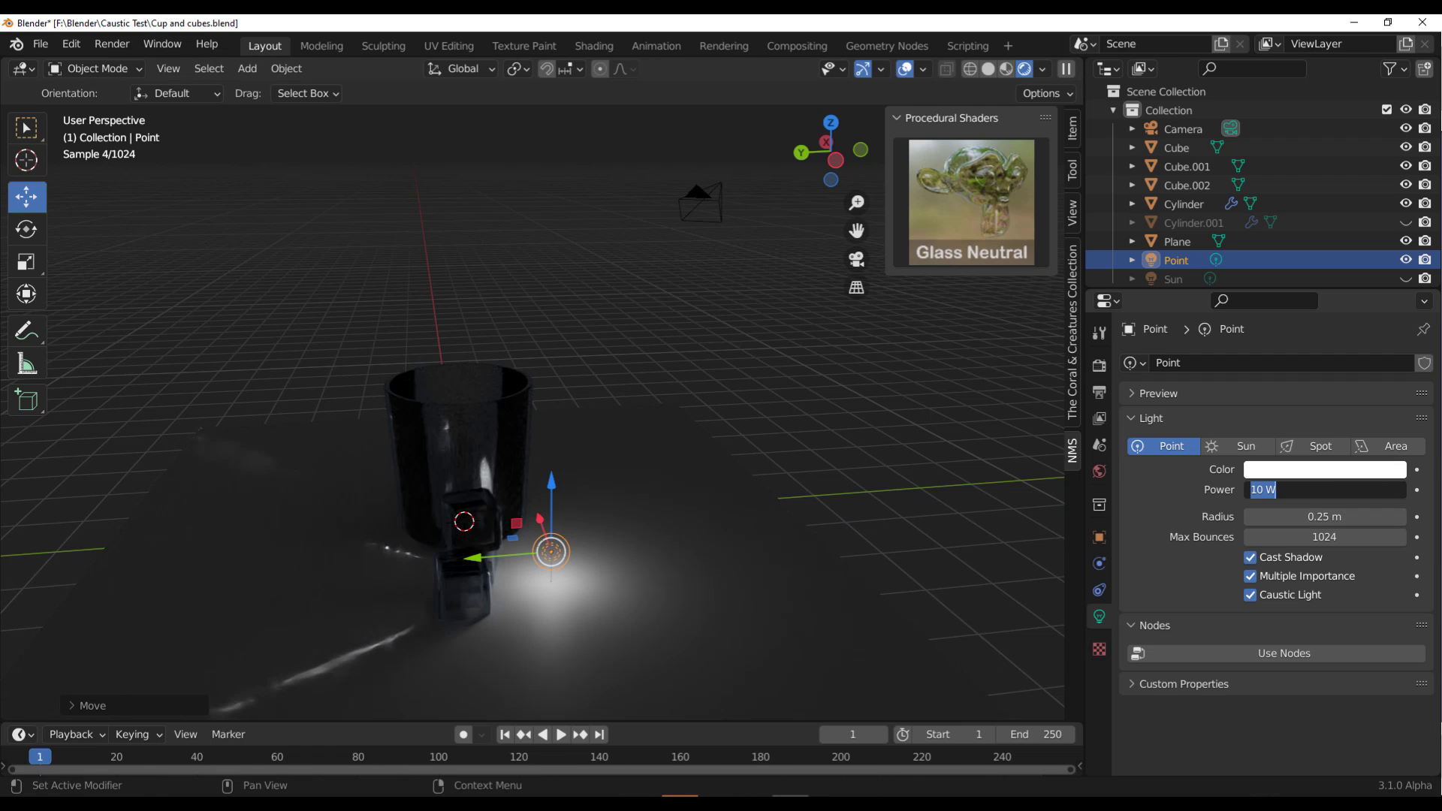
text(100)
key(Return)
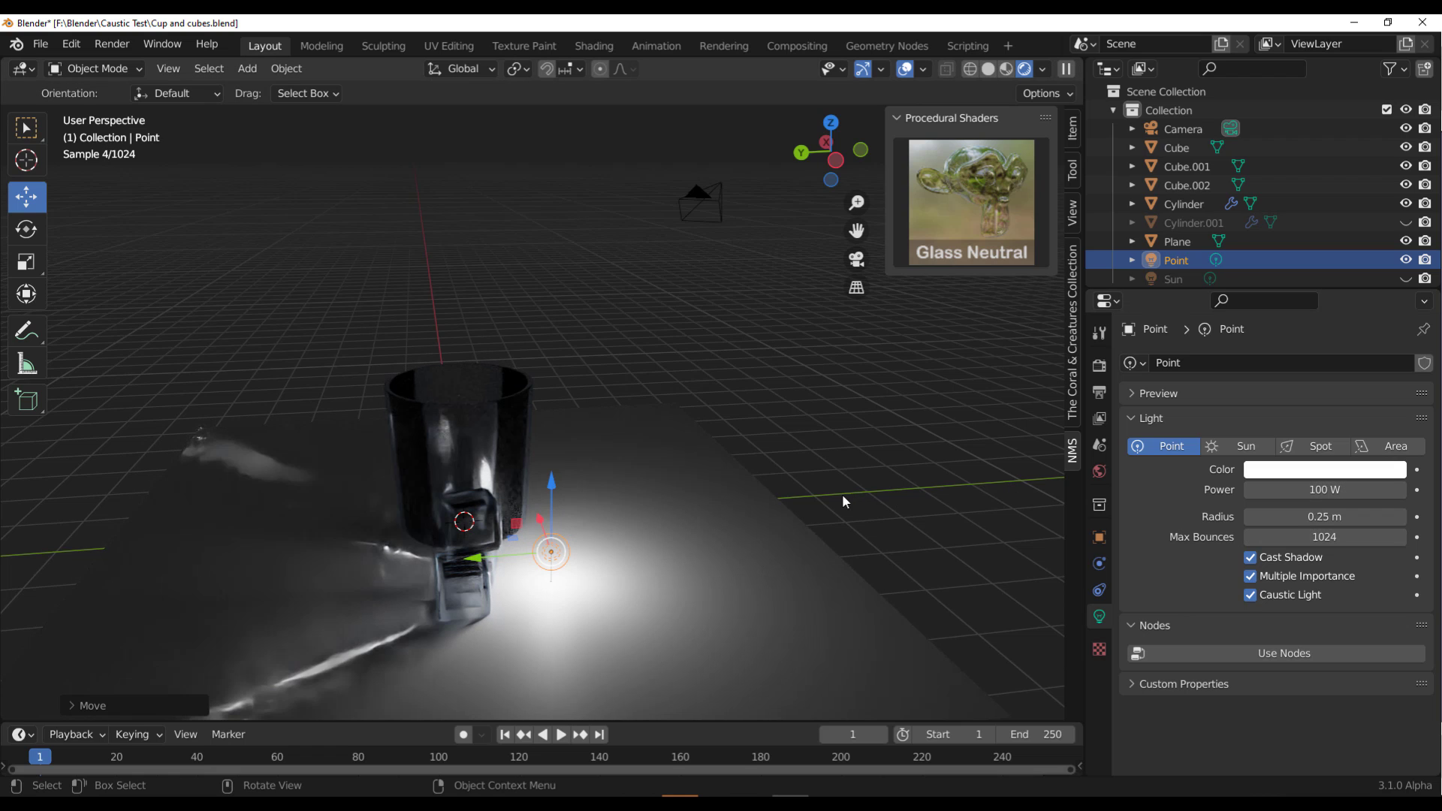
drag(1324, 517, 1374, 516)
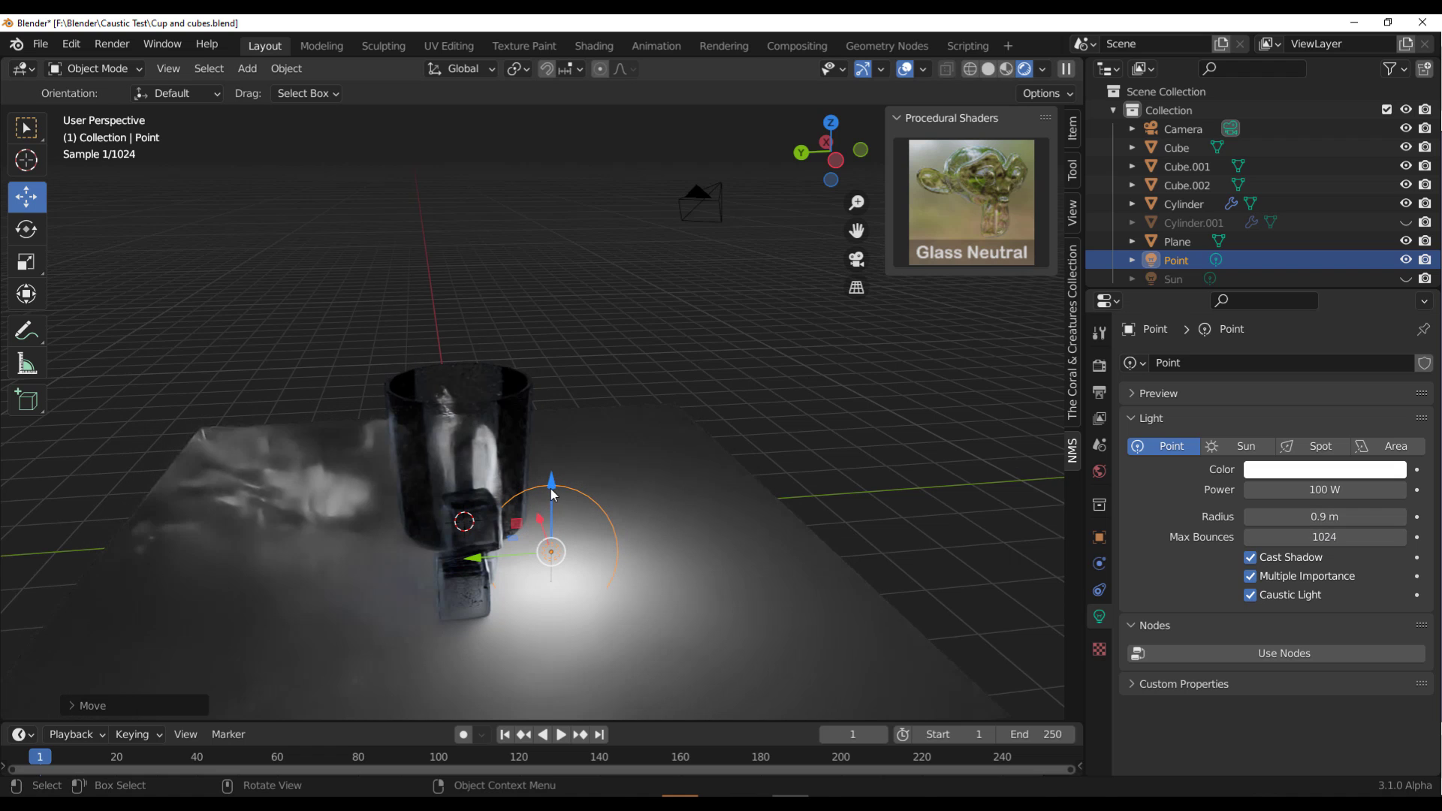
Reposition the light along Y with G, then raise it higher
key(g)
key(z)
key(y)
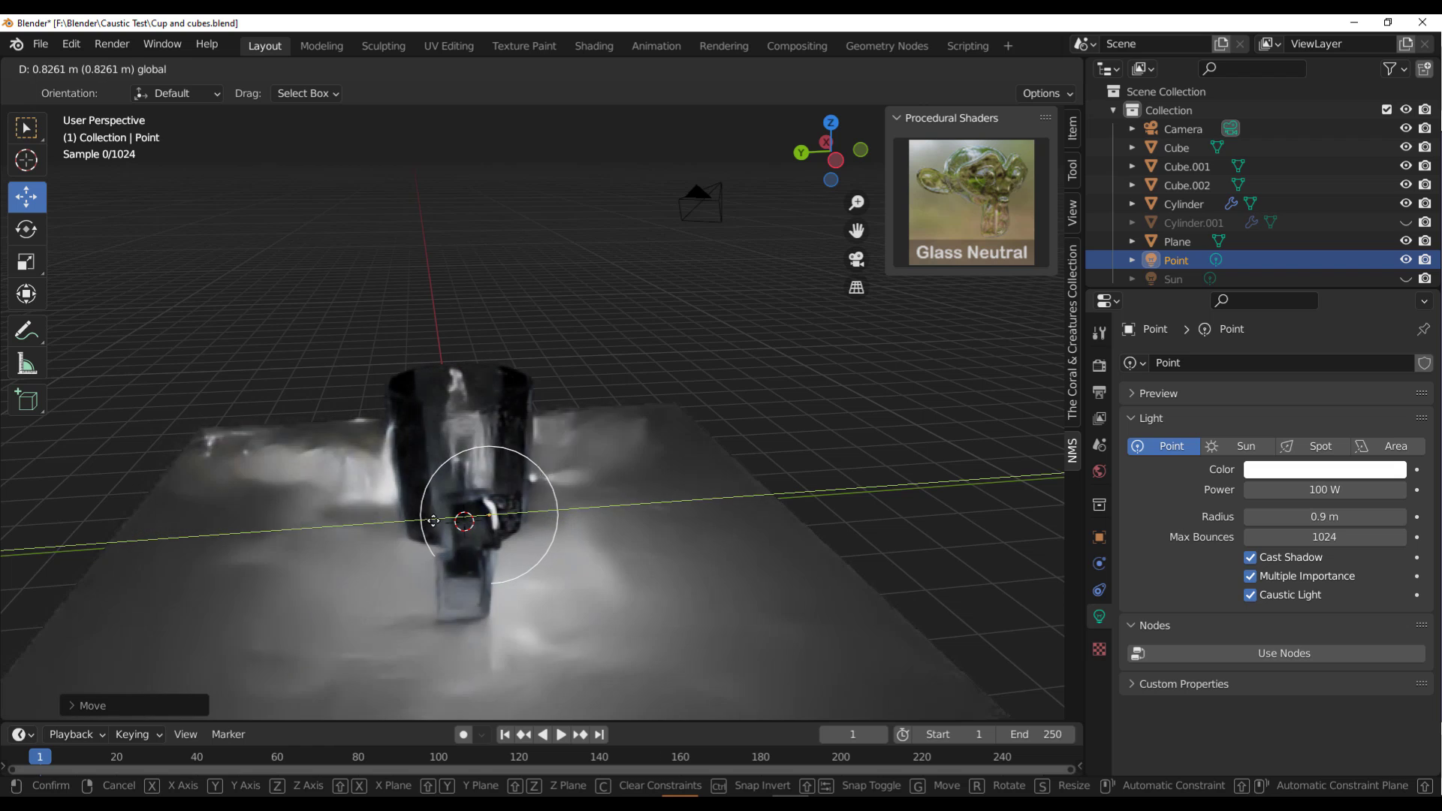
click(481, 500)
key(g)
key(y)
click(590, 452)
drag(590, 452, 591, 390)
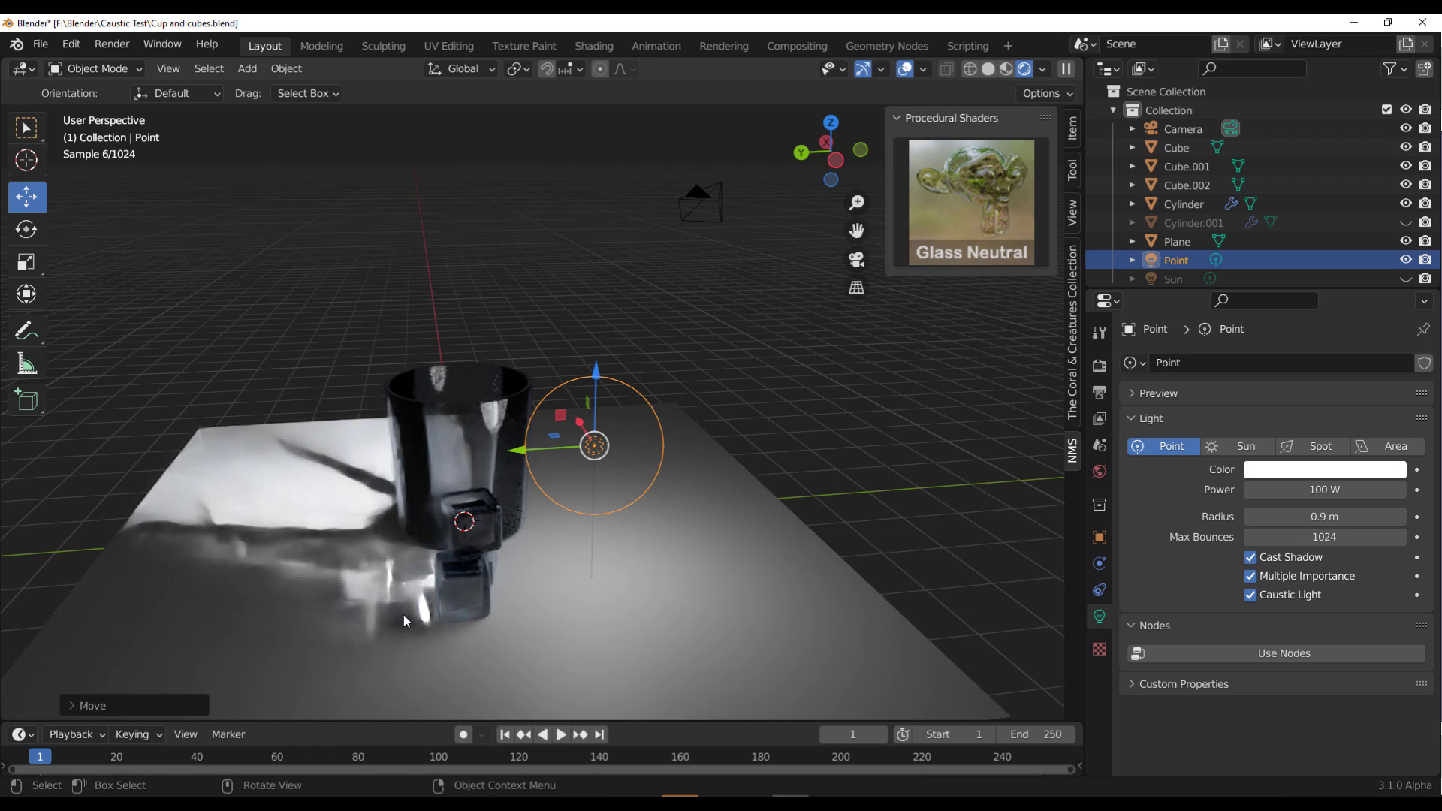
Set the render device to GPU and toggle viewport denoising off and back on
click(1098, 365)
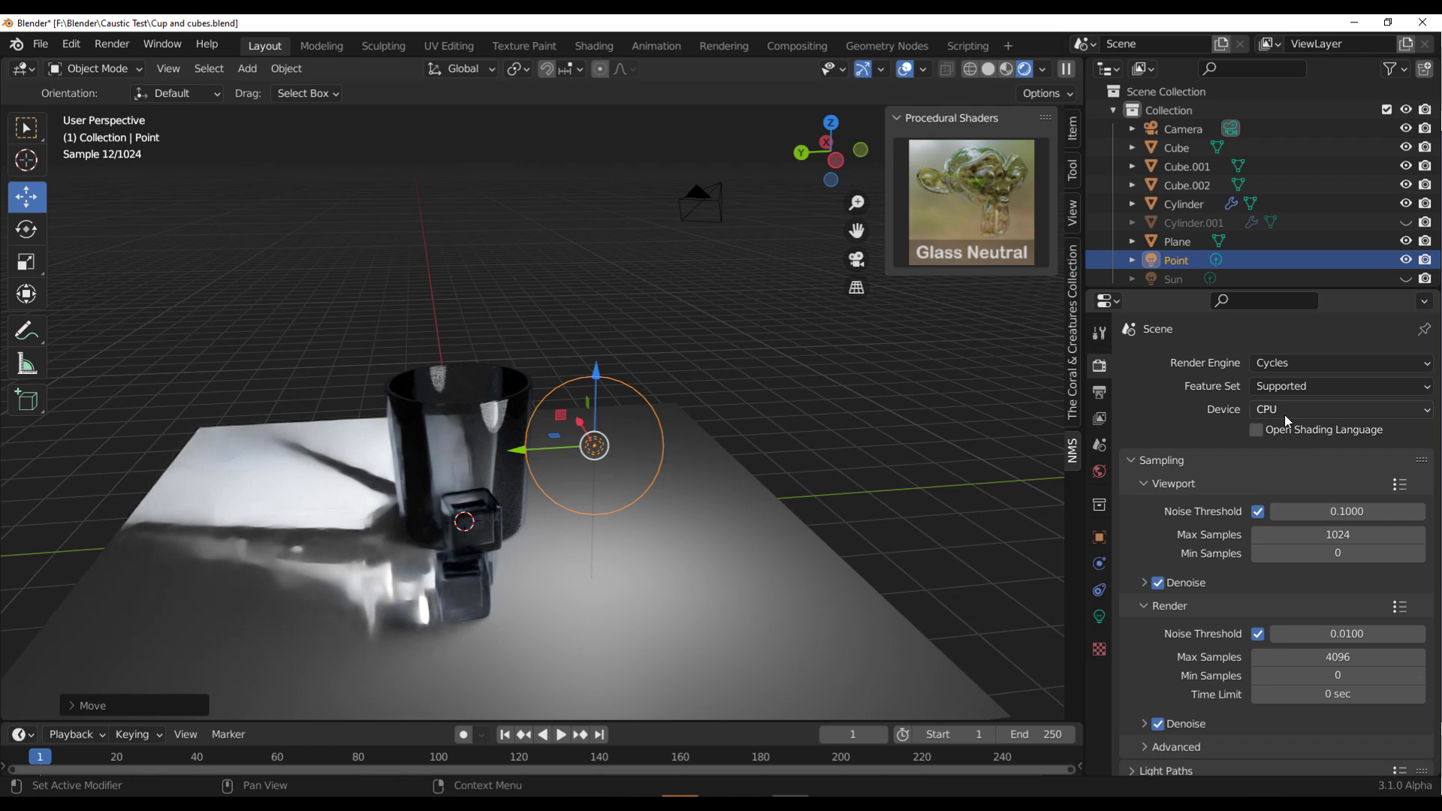
click(1284, 415)
click(1278, 456)
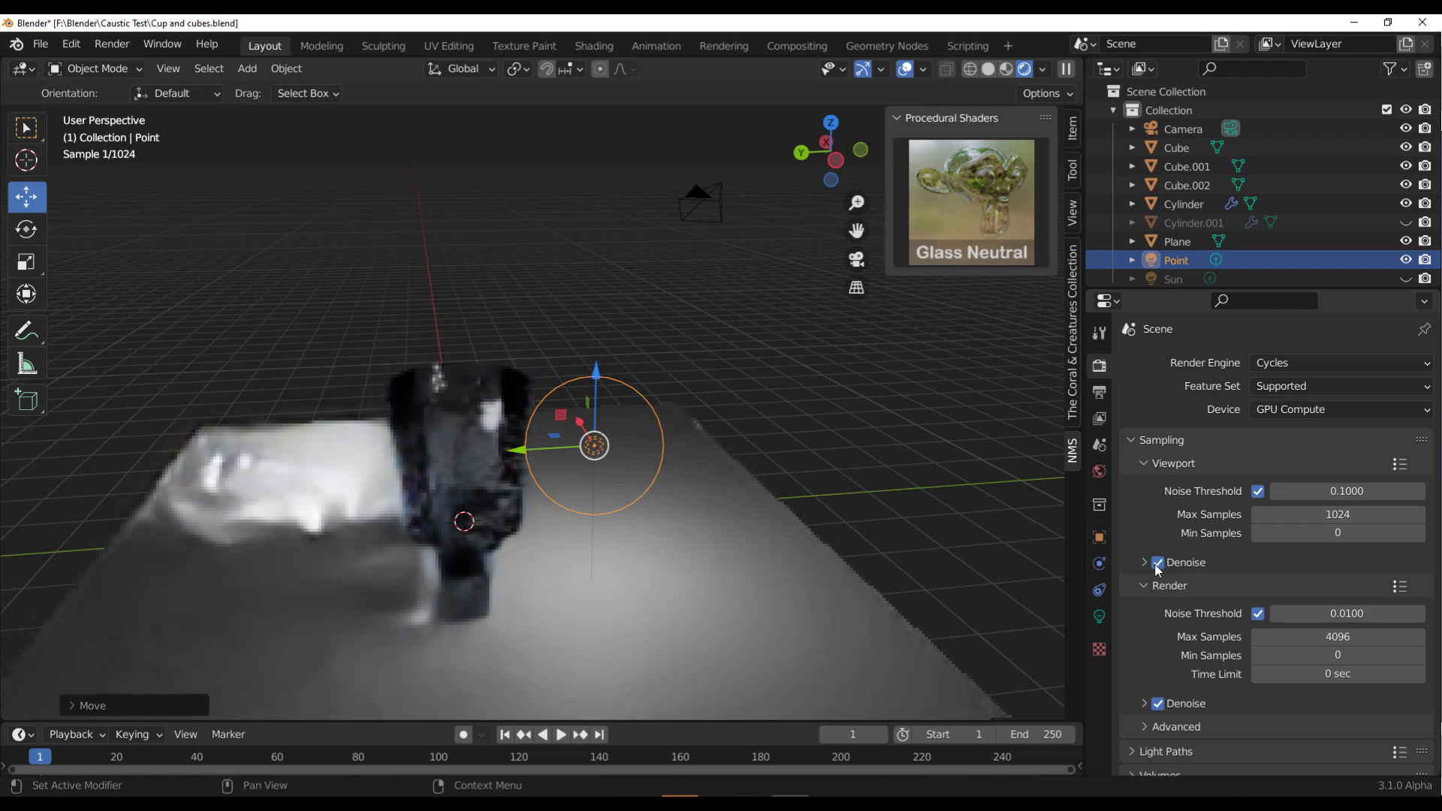
click(1157, 563)
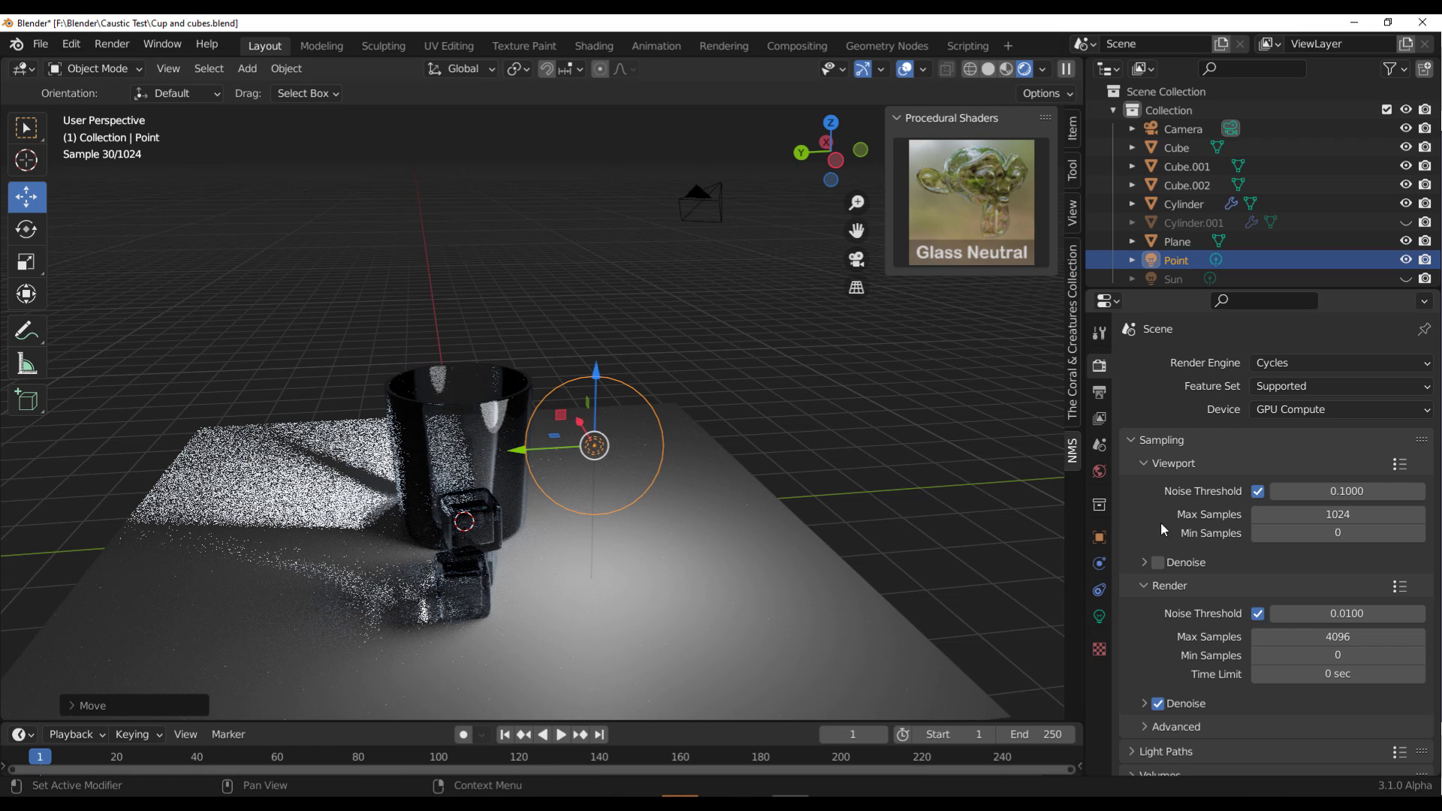
click(1160, 563)
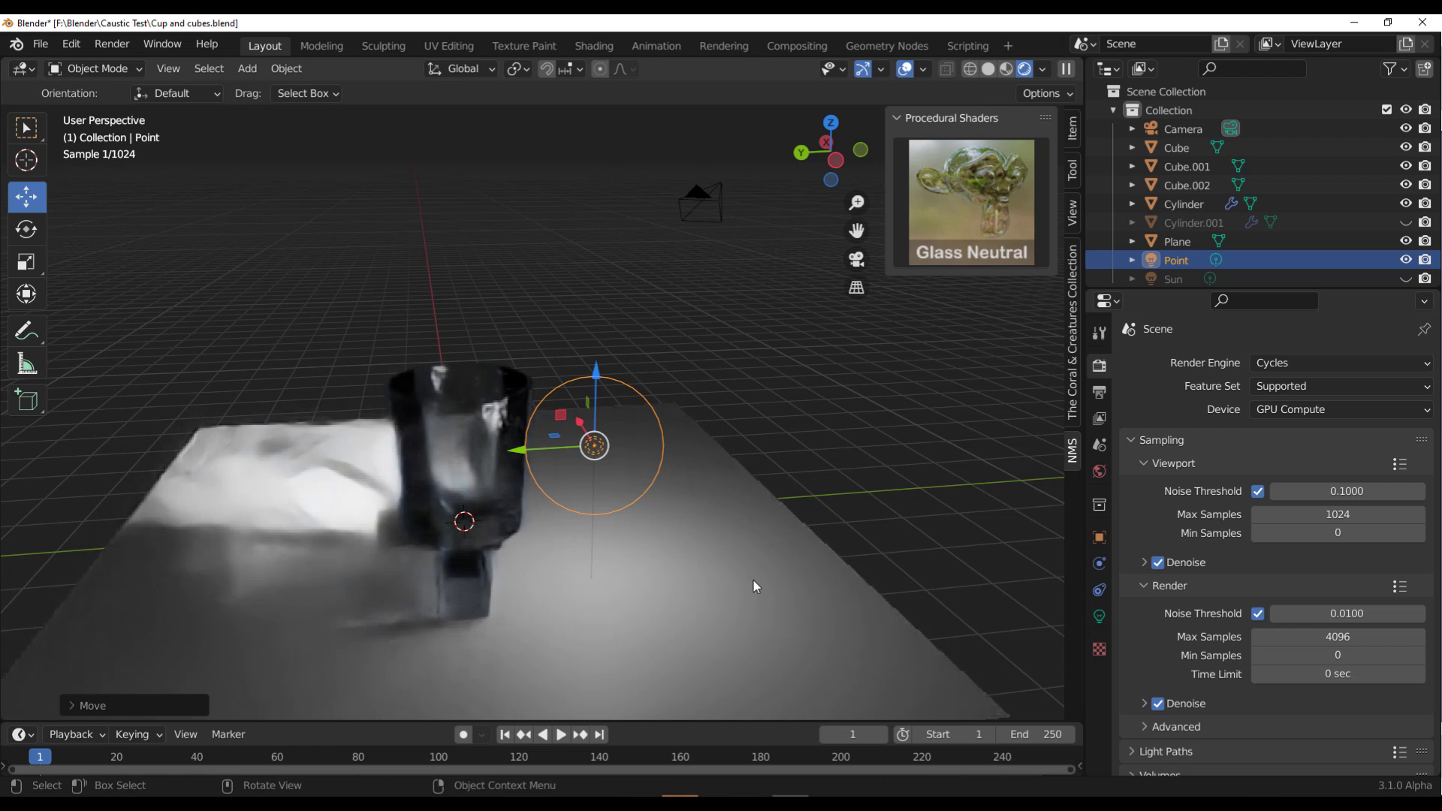
Move the point light closer to the glass and raise it above the plane
mouse_move(814, 156)
mouse_down()
mouse_move(849, 161)
mouse_move(793, 155)
mouse_up()
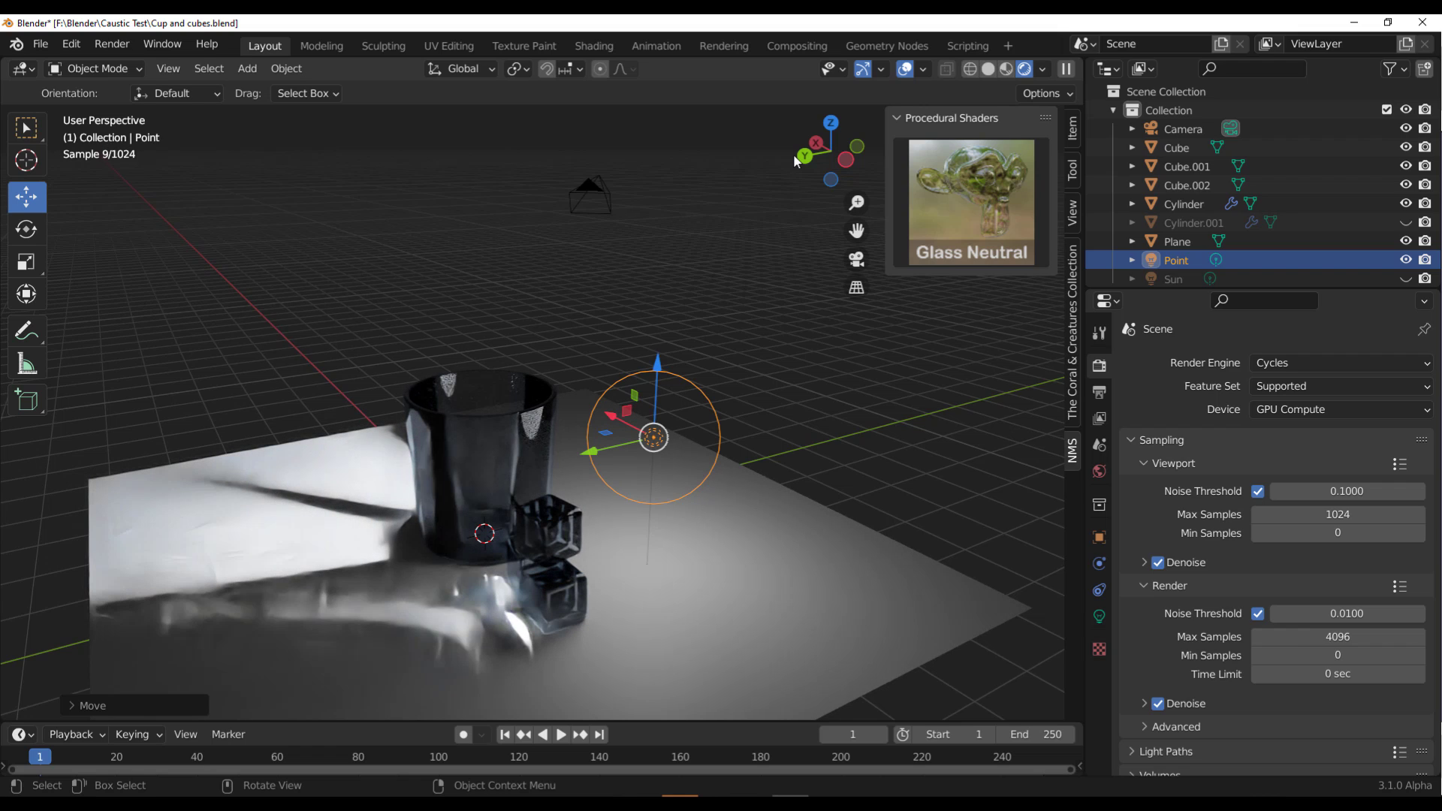
drag(629, 430, 455, 339)
drag(472, 264, 471, 188)
drag(819, 156, 540, 445)
Slide the light sideways along X with G X
key(g)
key(x)
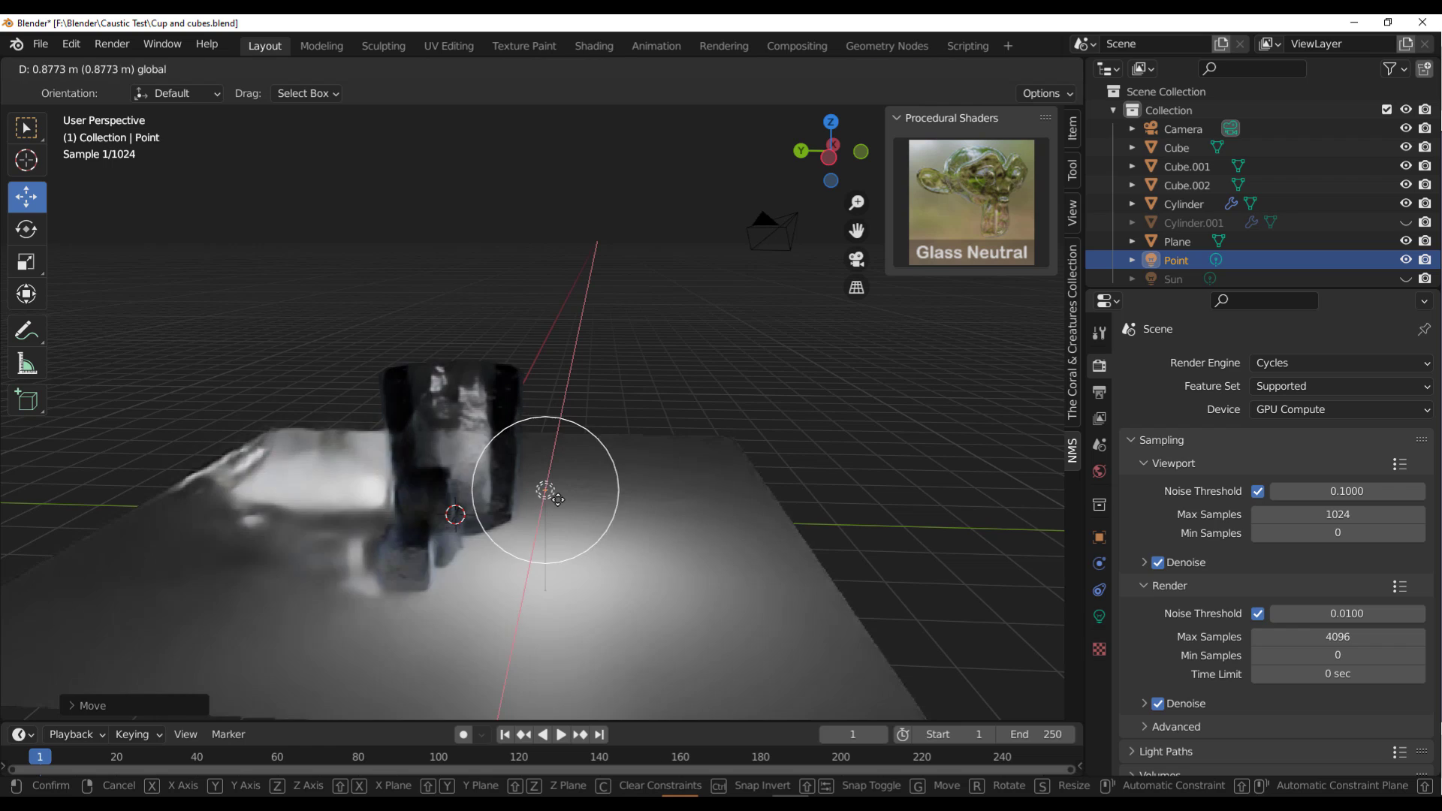
click(508, 524)
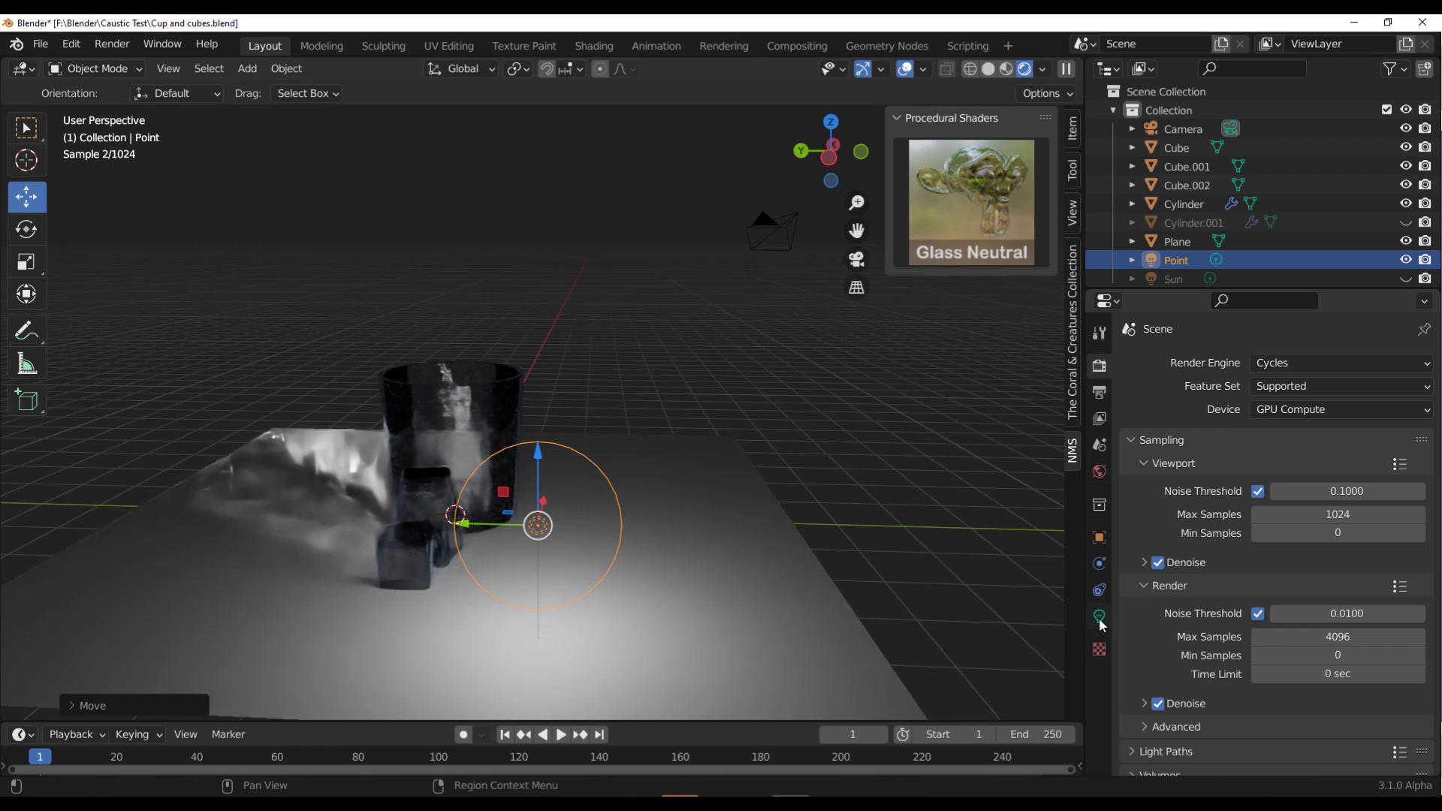
Change the light to a 1.44 m Area light, raised high and tilted toward the cubes
click(1098, 616)
click(1386, 446)
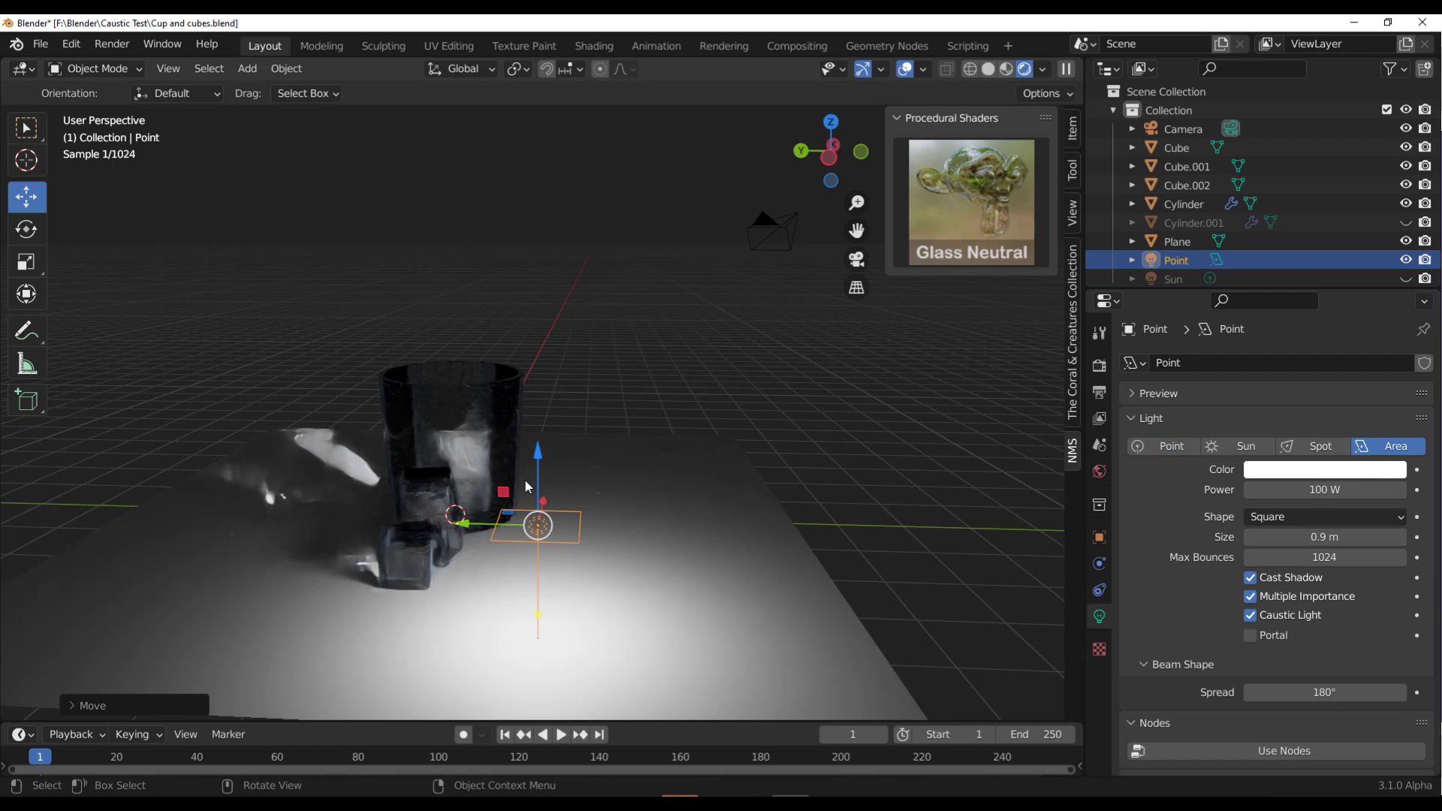
drag(531, 485, 565, 218)
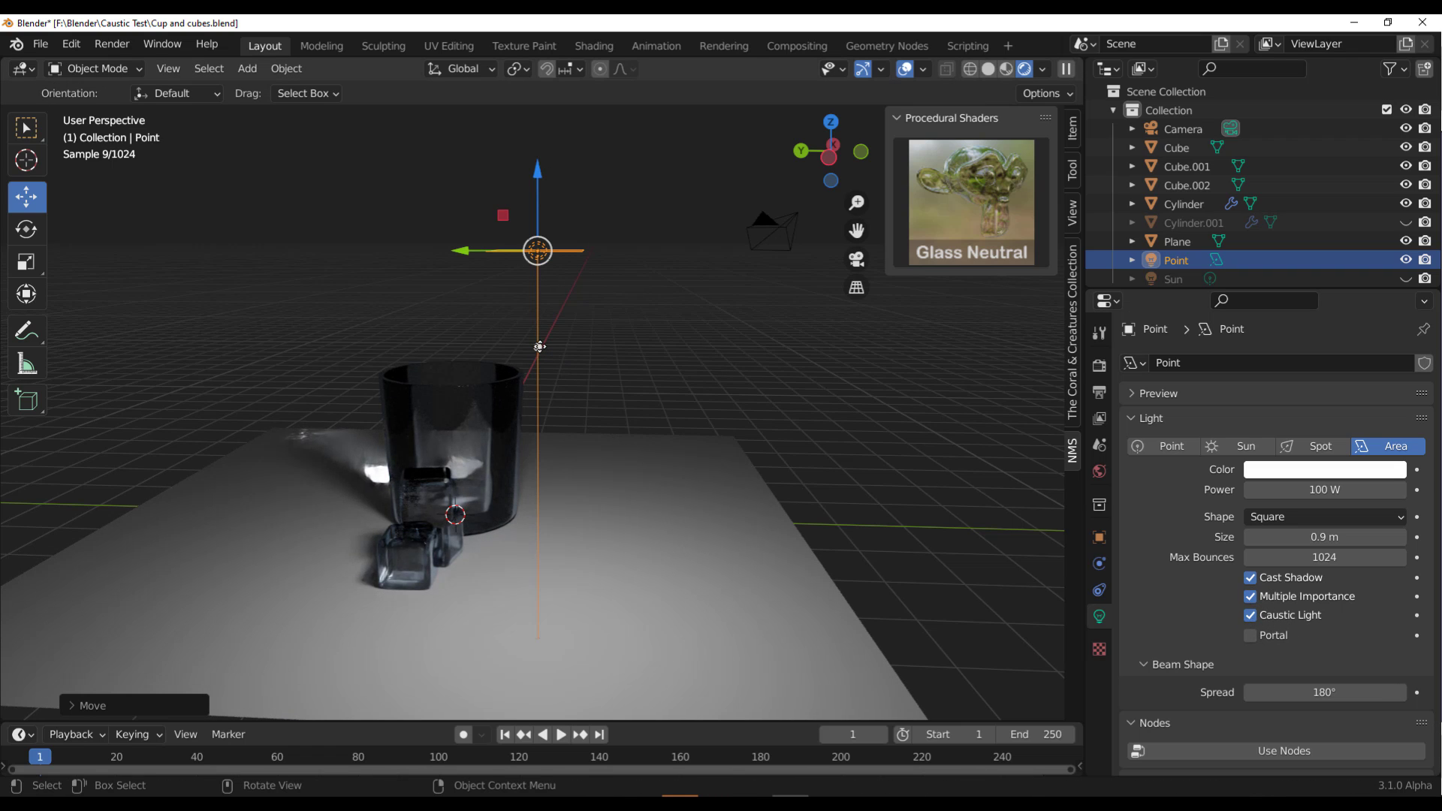
drag(539, 347, 453, 496)
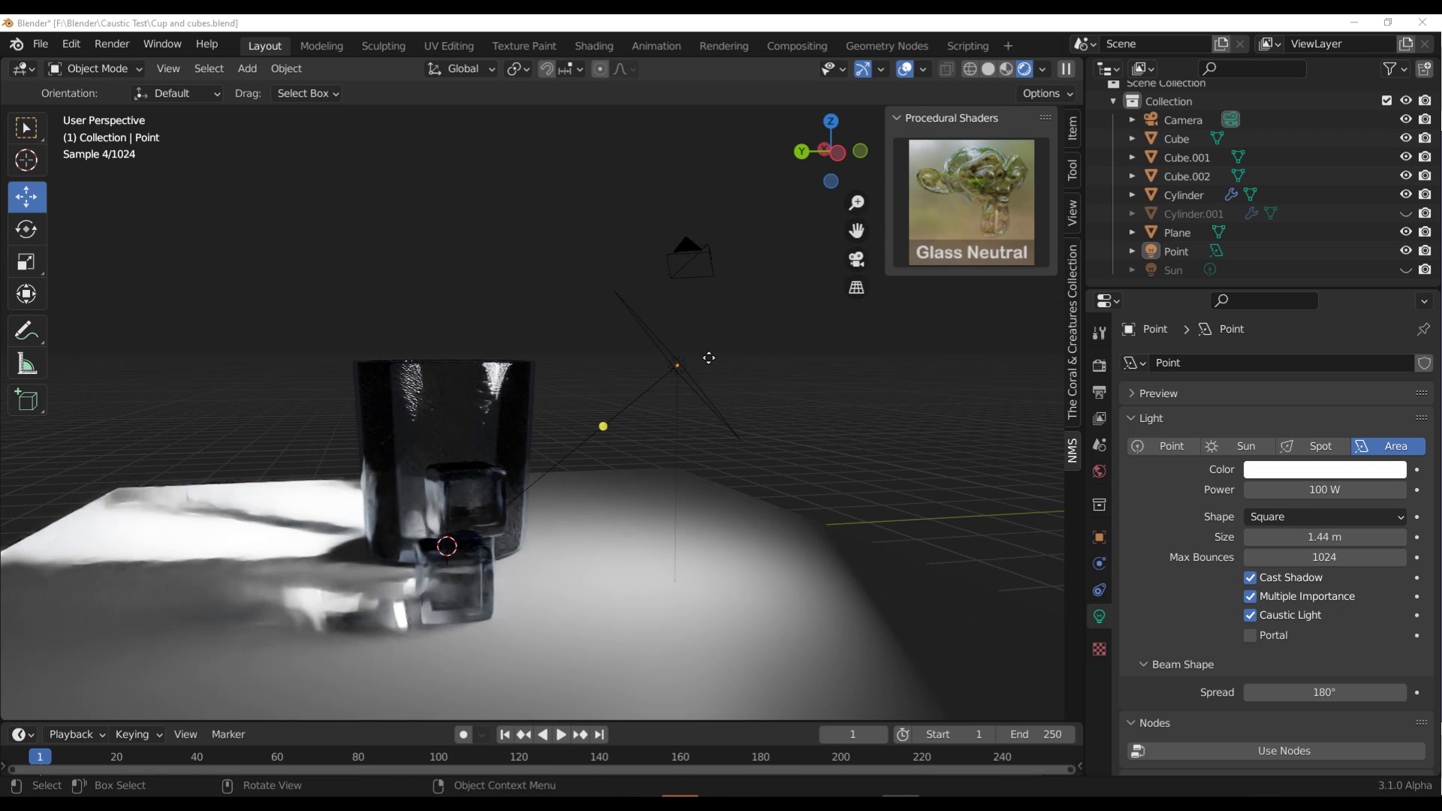
click(1099, 470)
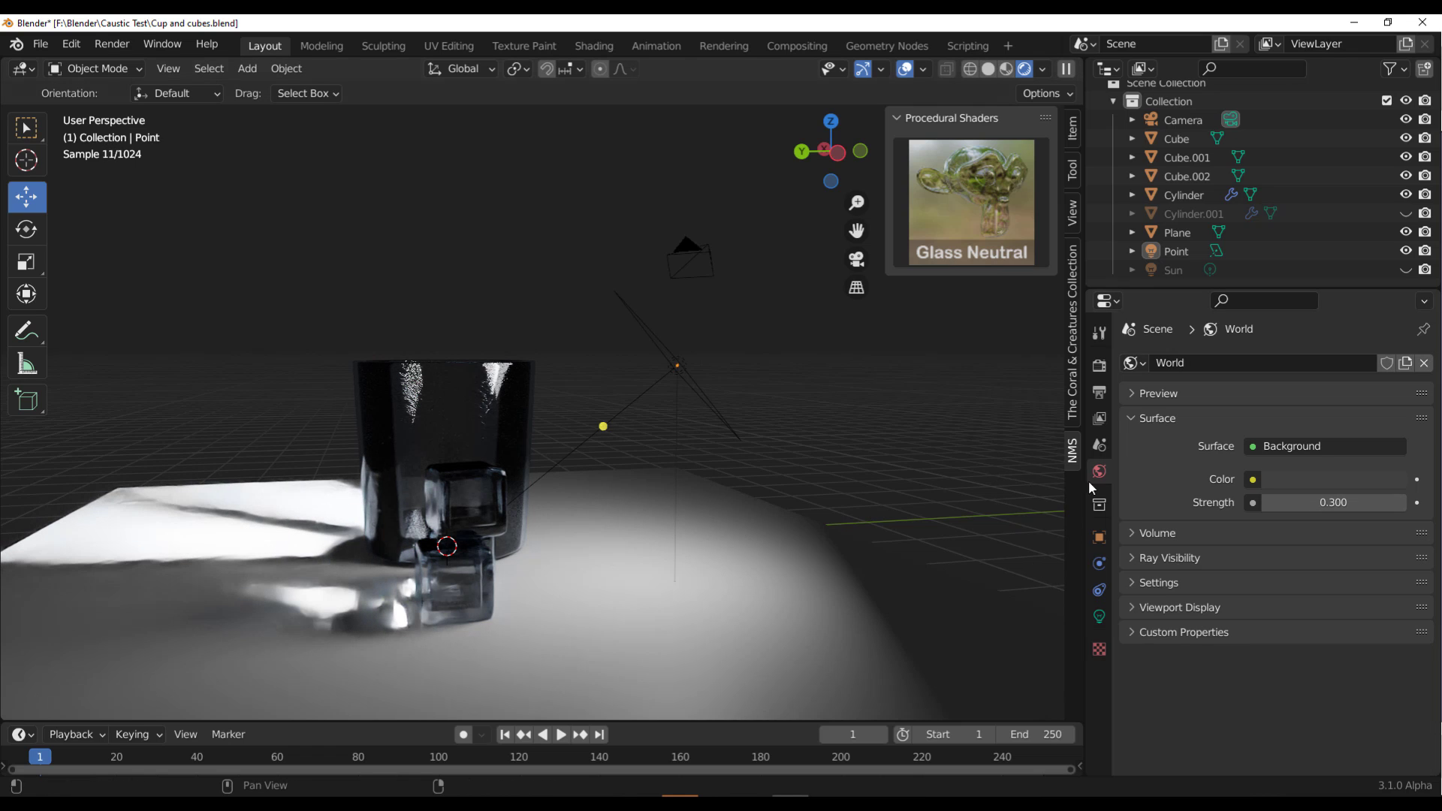
Enable Caustic Light in the World surface settings
click(1147, 583)
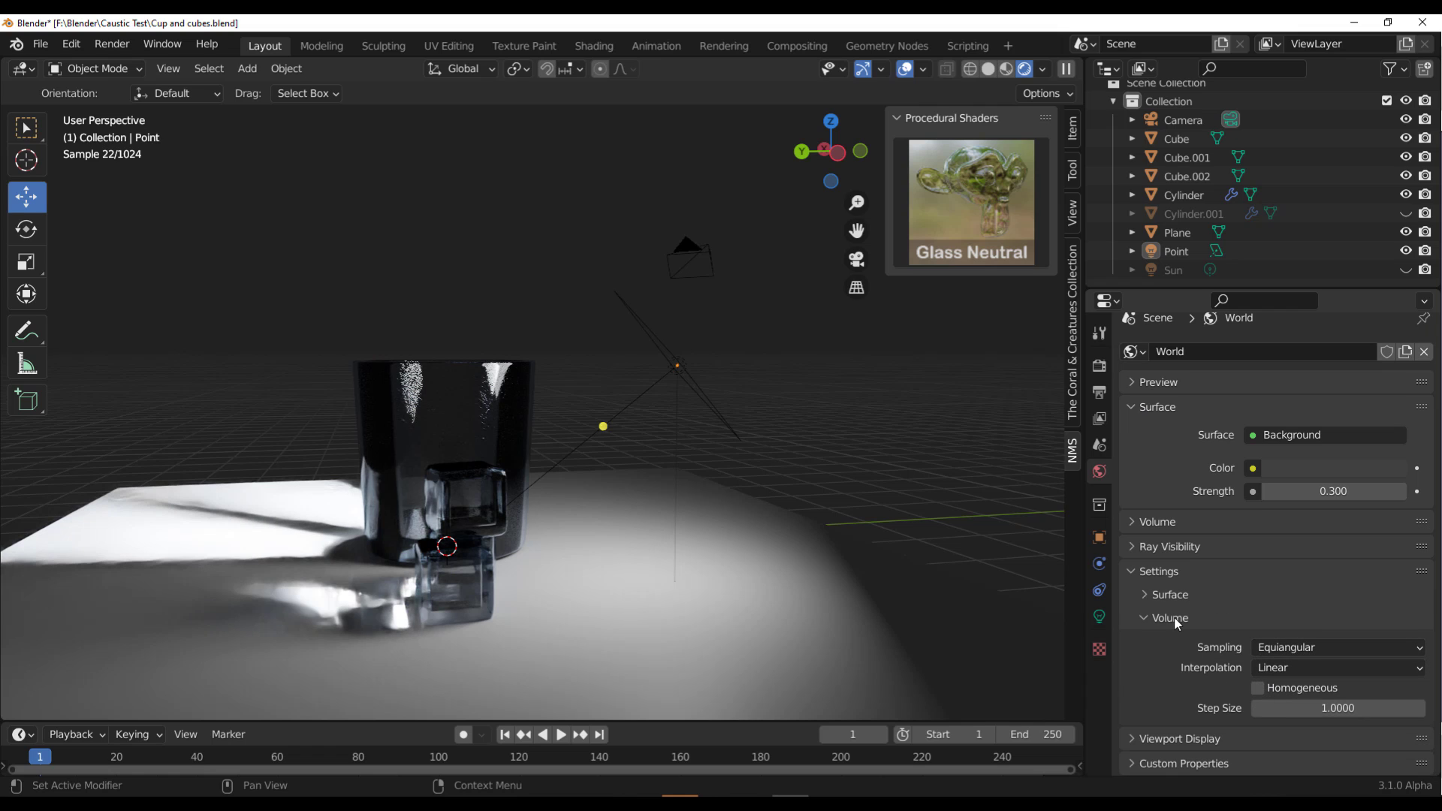
click(1156, 617)
click(1152, 606)
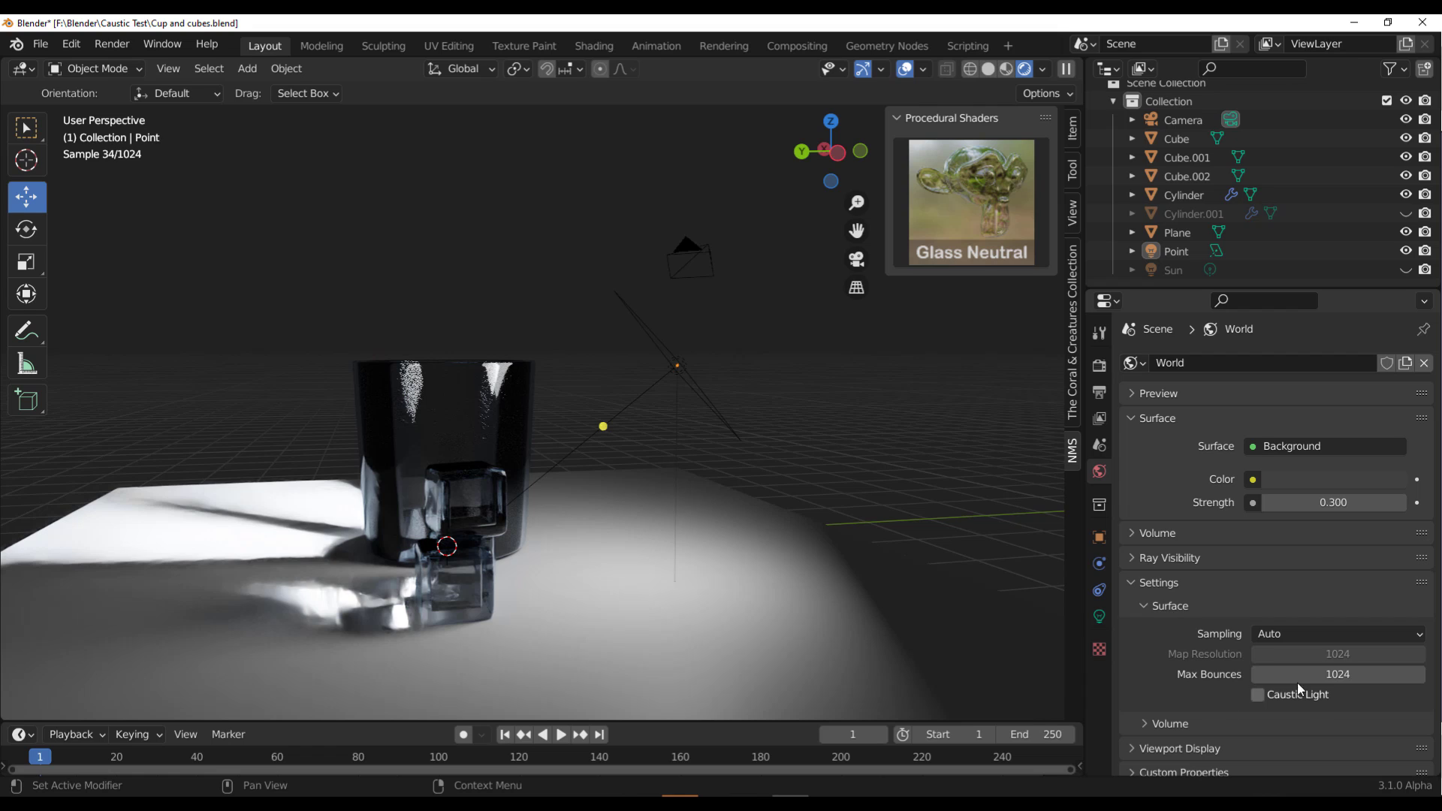
click(1257, 695)
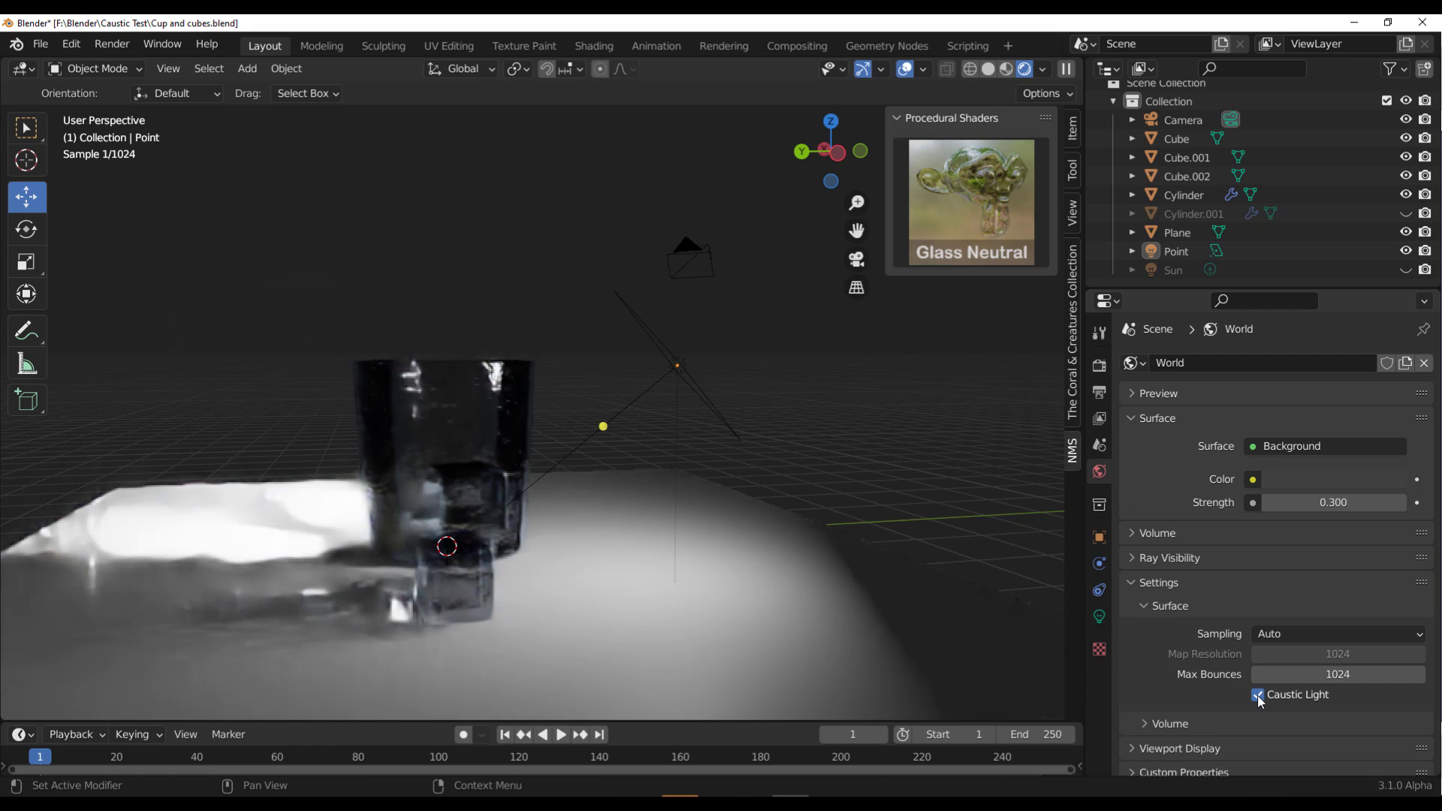
Hide the point light and set the World colour to white
click(673, 374)
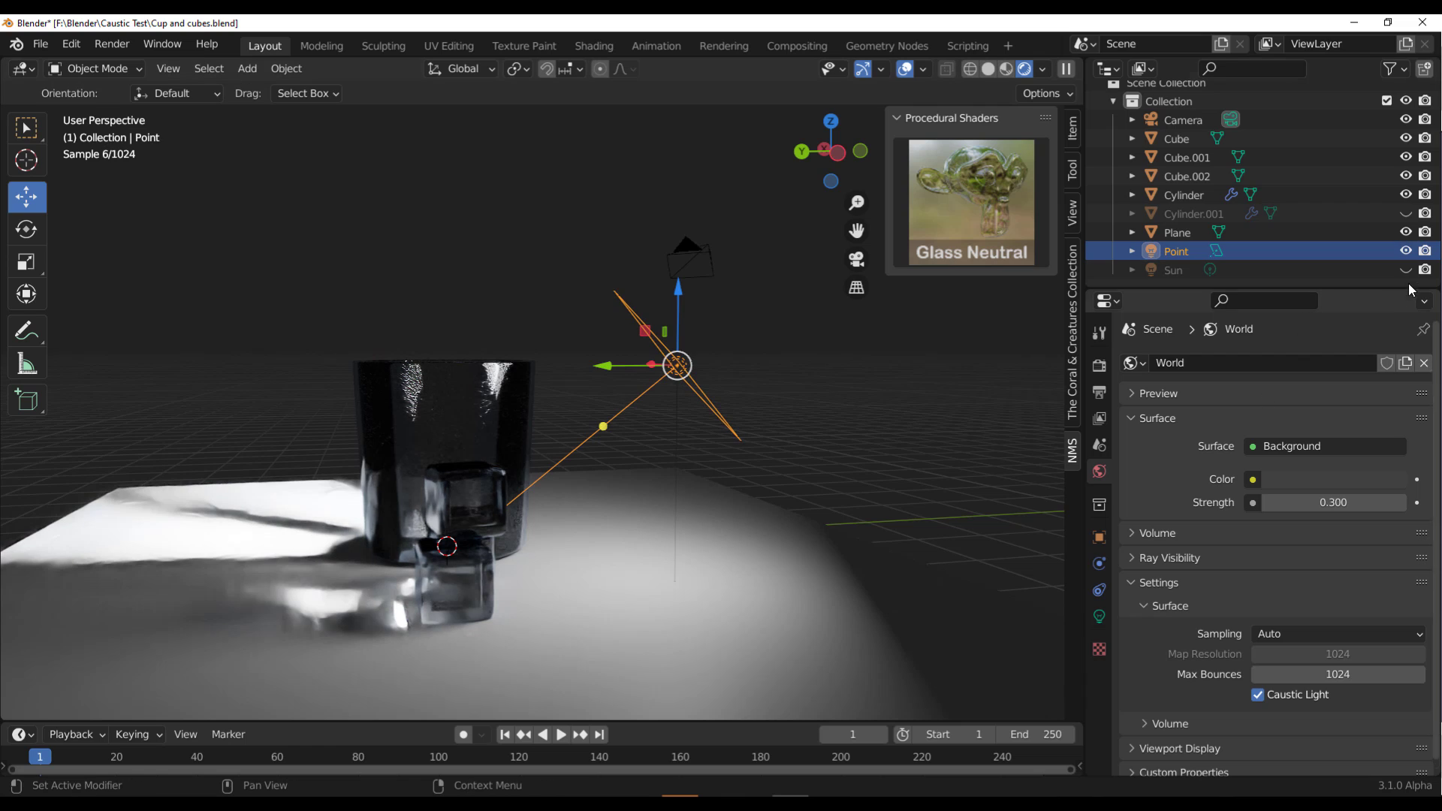
click(1406, 252)
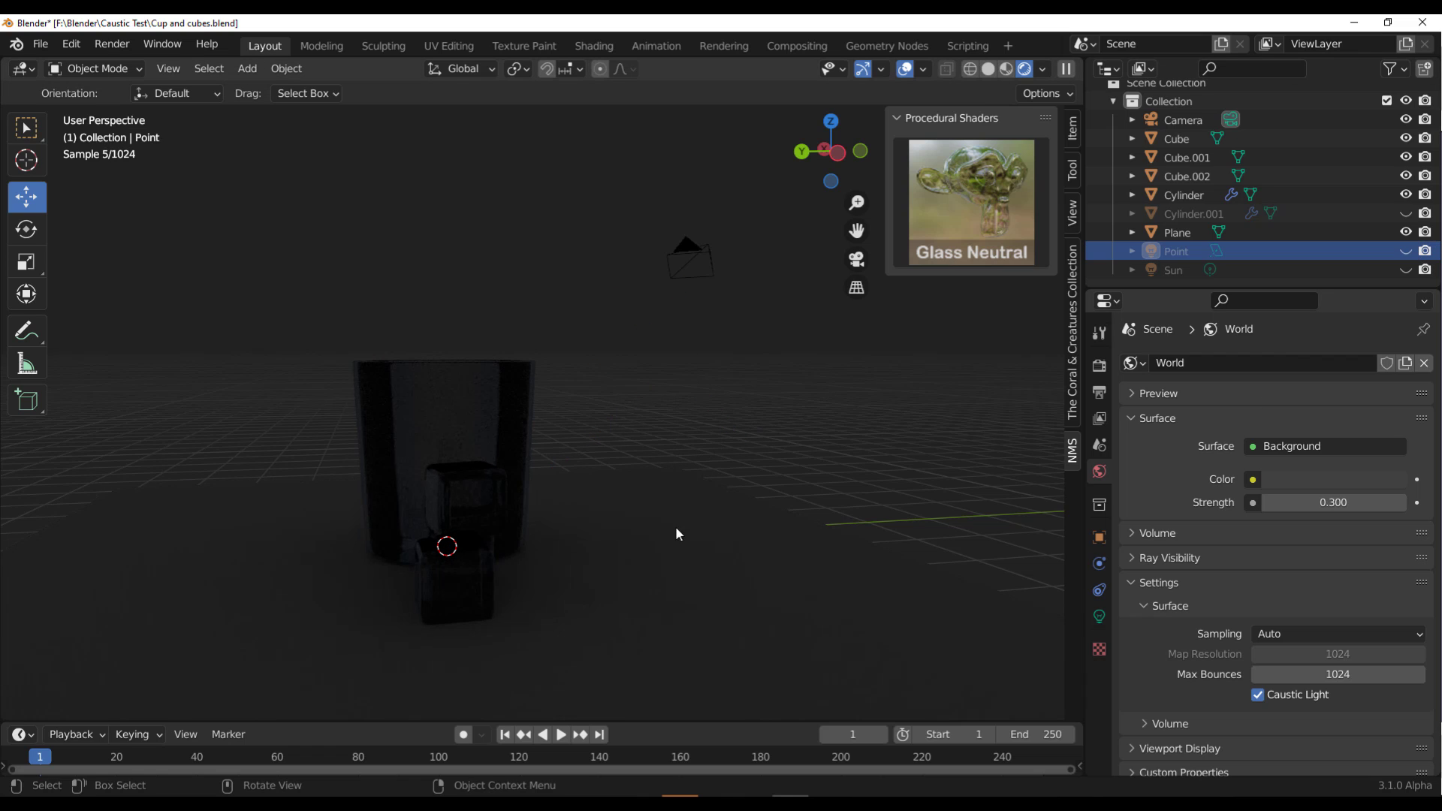
click(1323, 481)
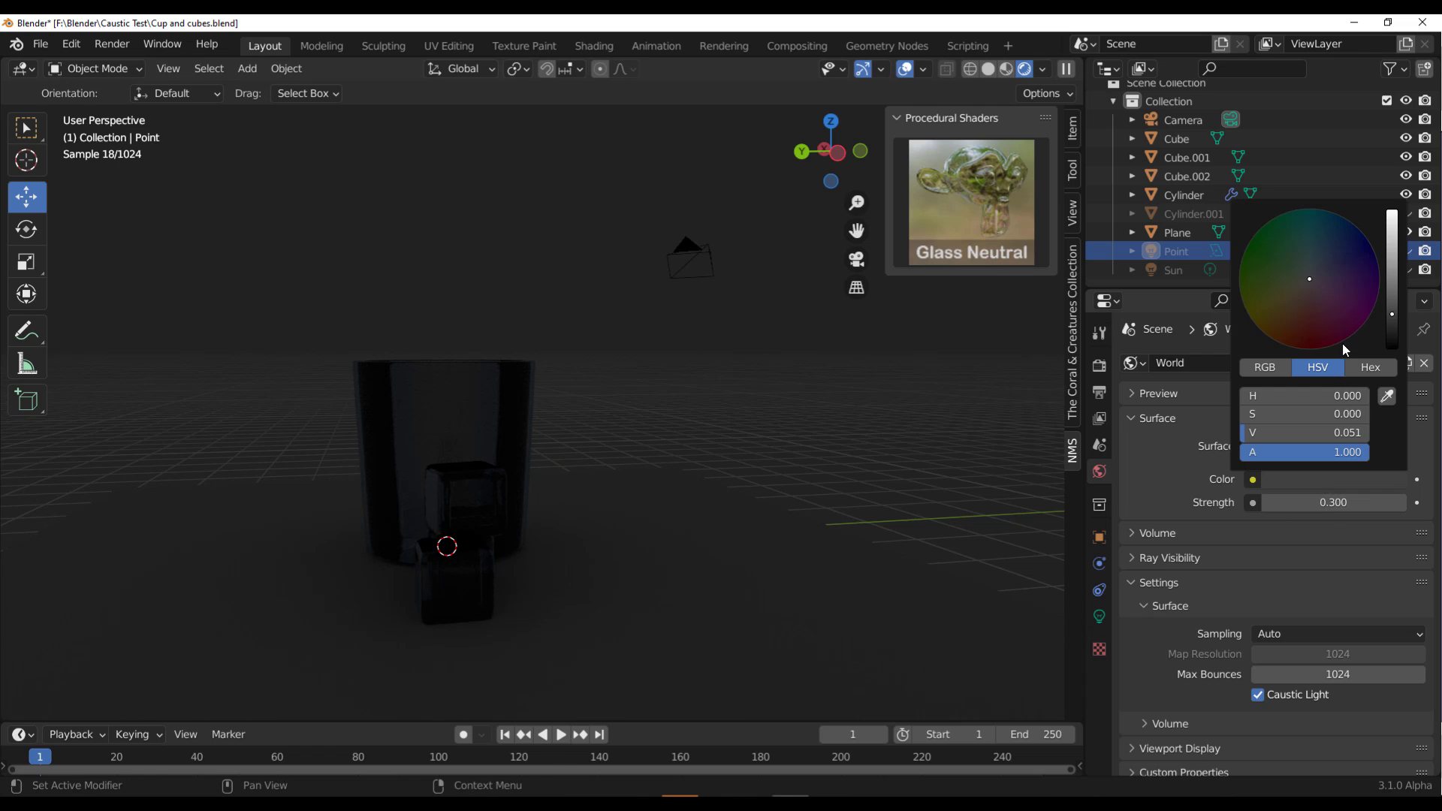
click(1392, 285)
drag(1392, 286, 1392, 214)
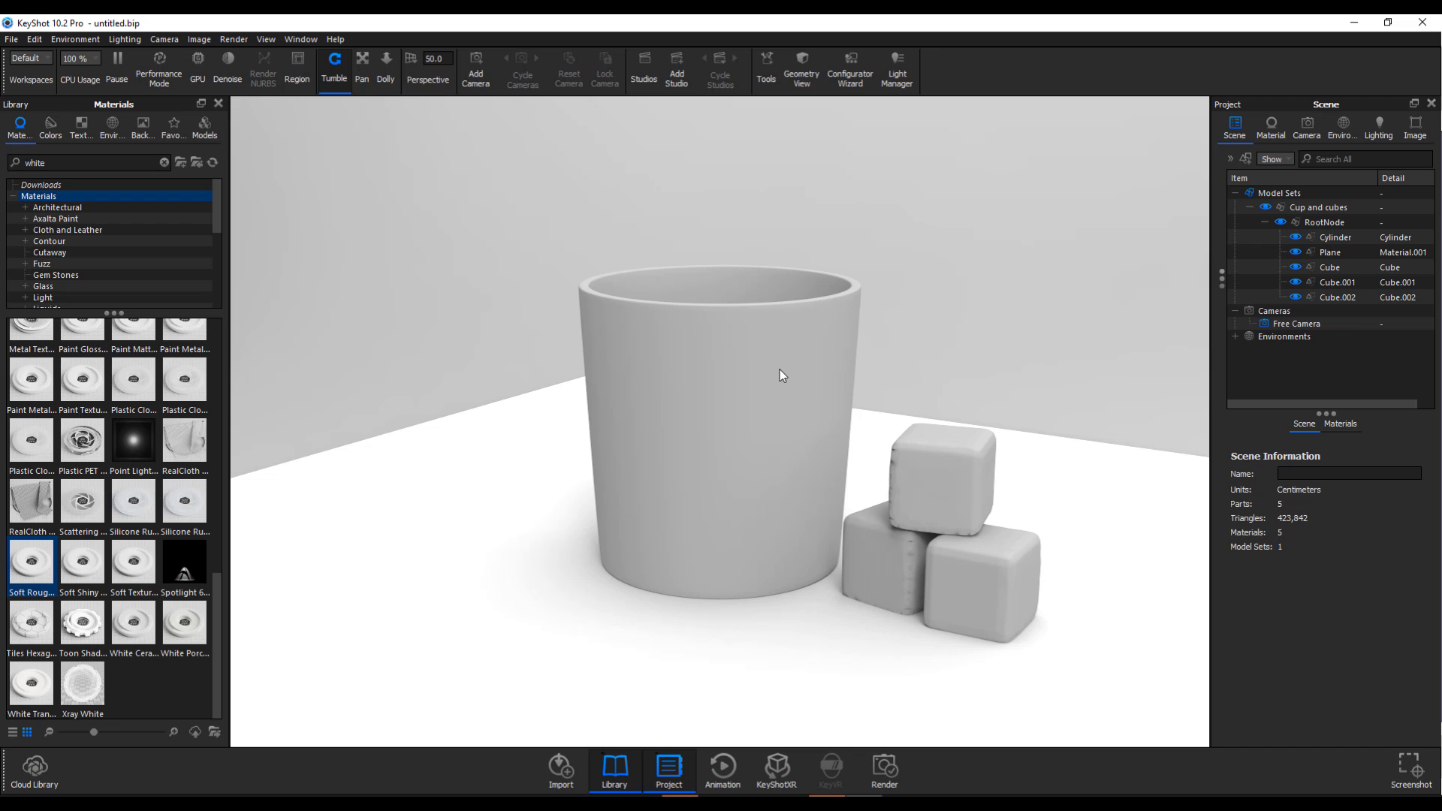
Search the material library for 'glass' and apply clear Glass (Solid) to the cup
click(760, 370)
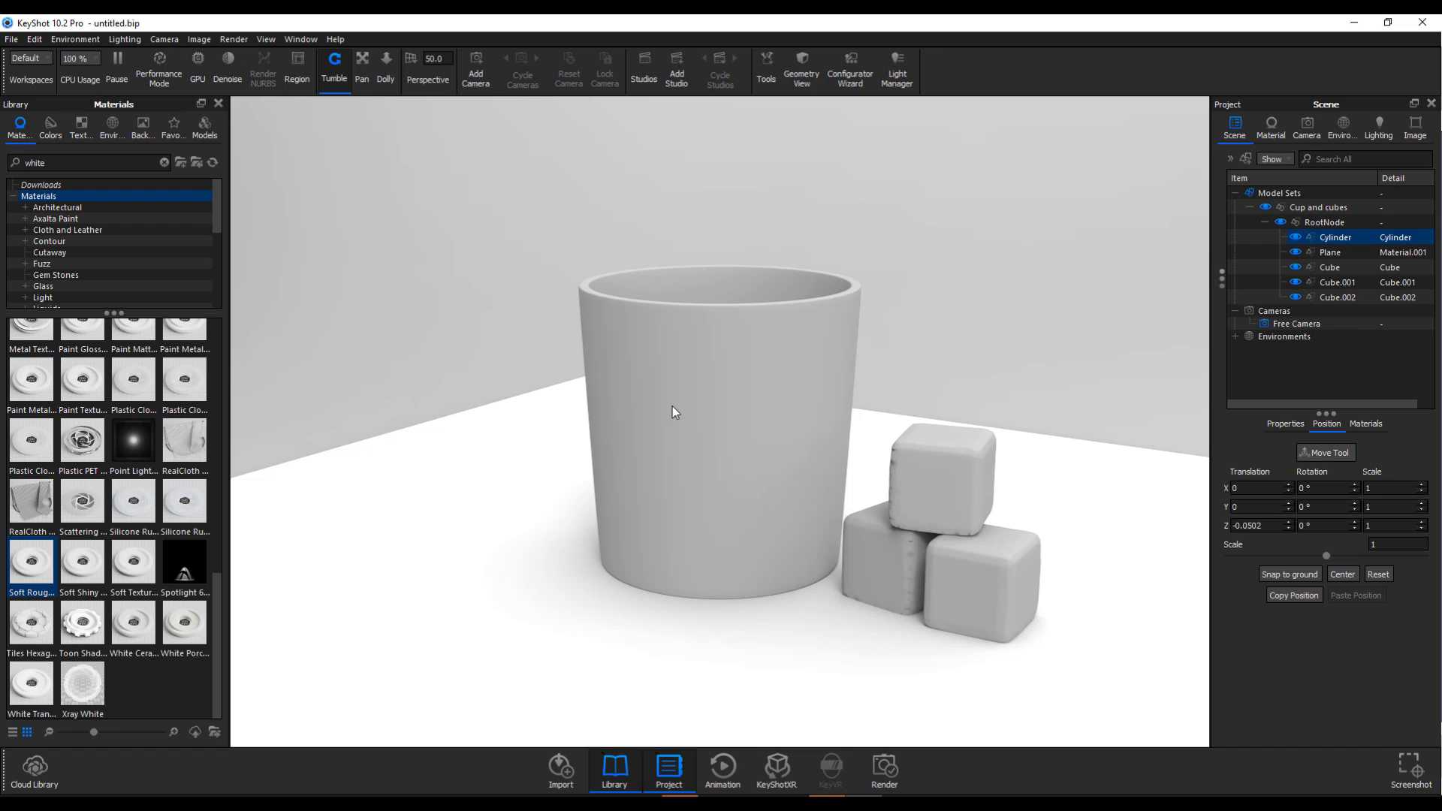
double_click(30, 162)
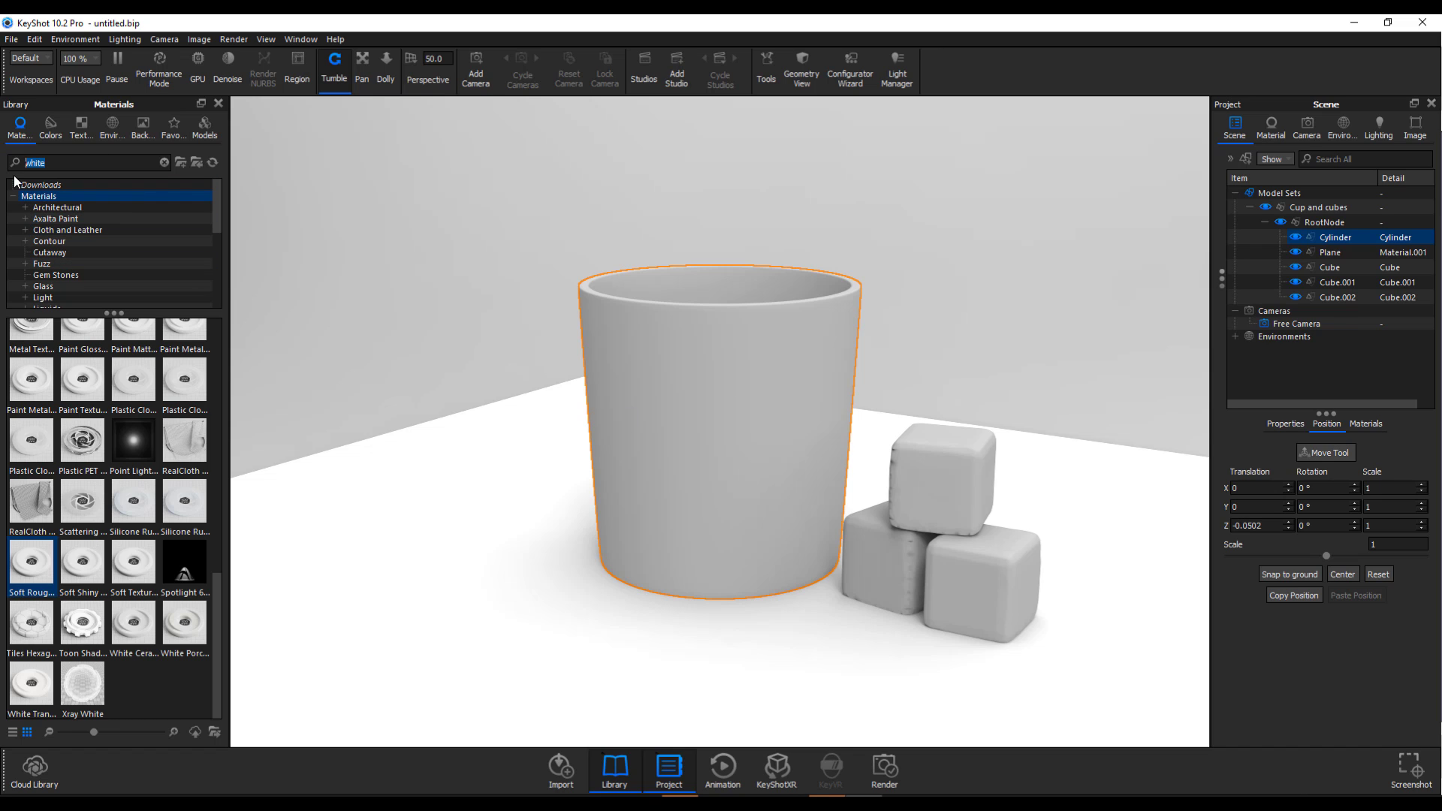
text(glass)
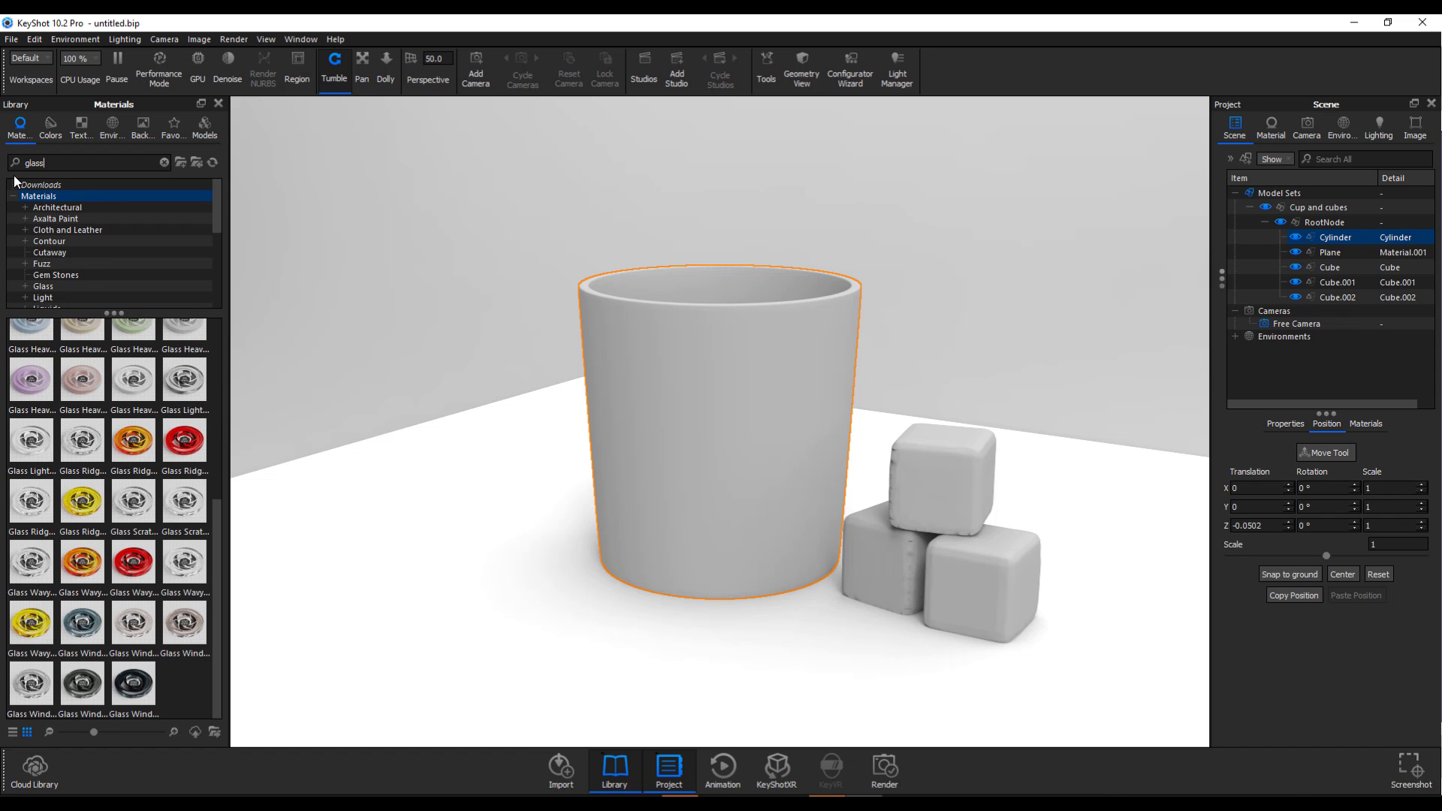
scroll(135, 450, up, 5)
drag(31, 343, 774, 399)
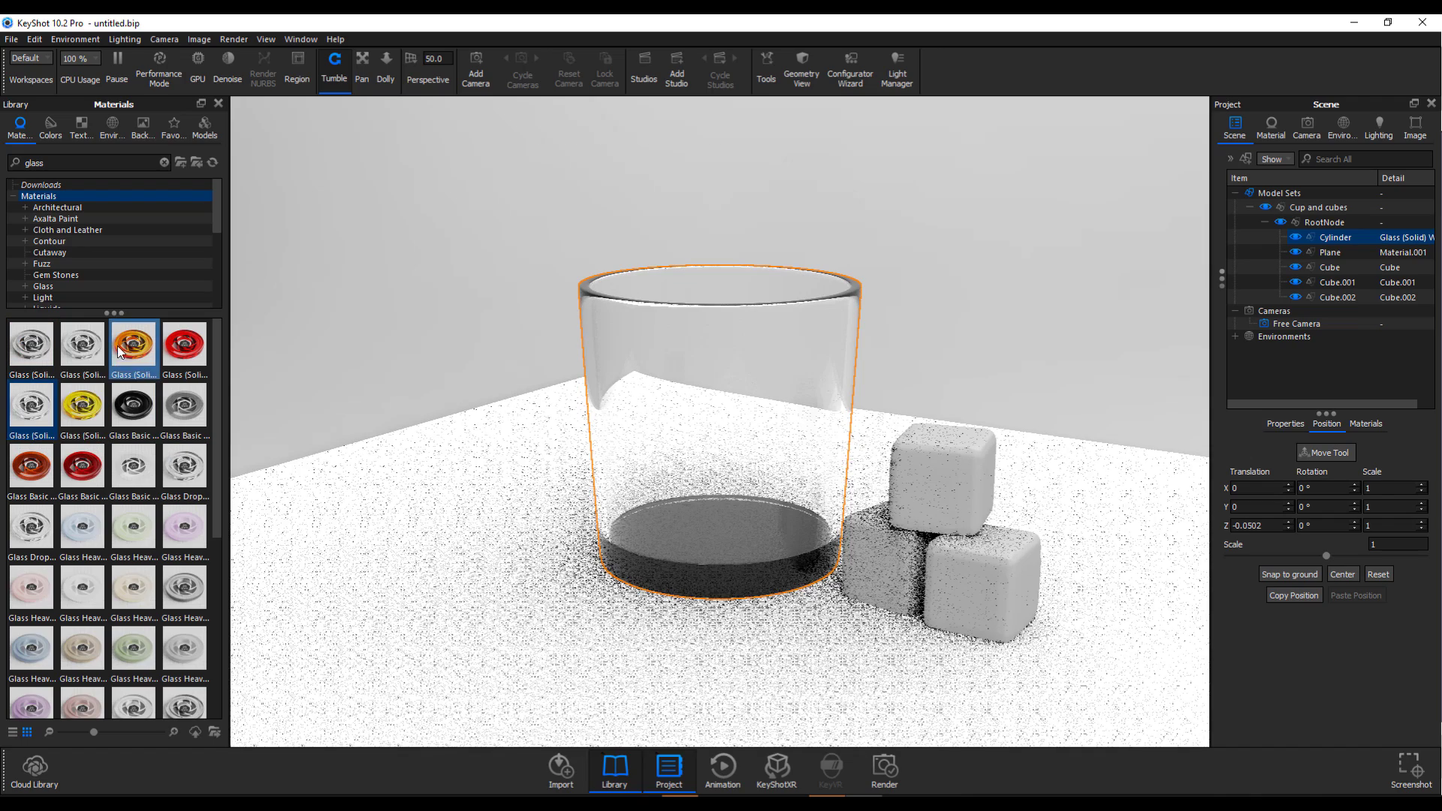
Apply red Glass (Solid) to all three cubes, linking the duplicate materials
drag(184, 344, 992, 503)
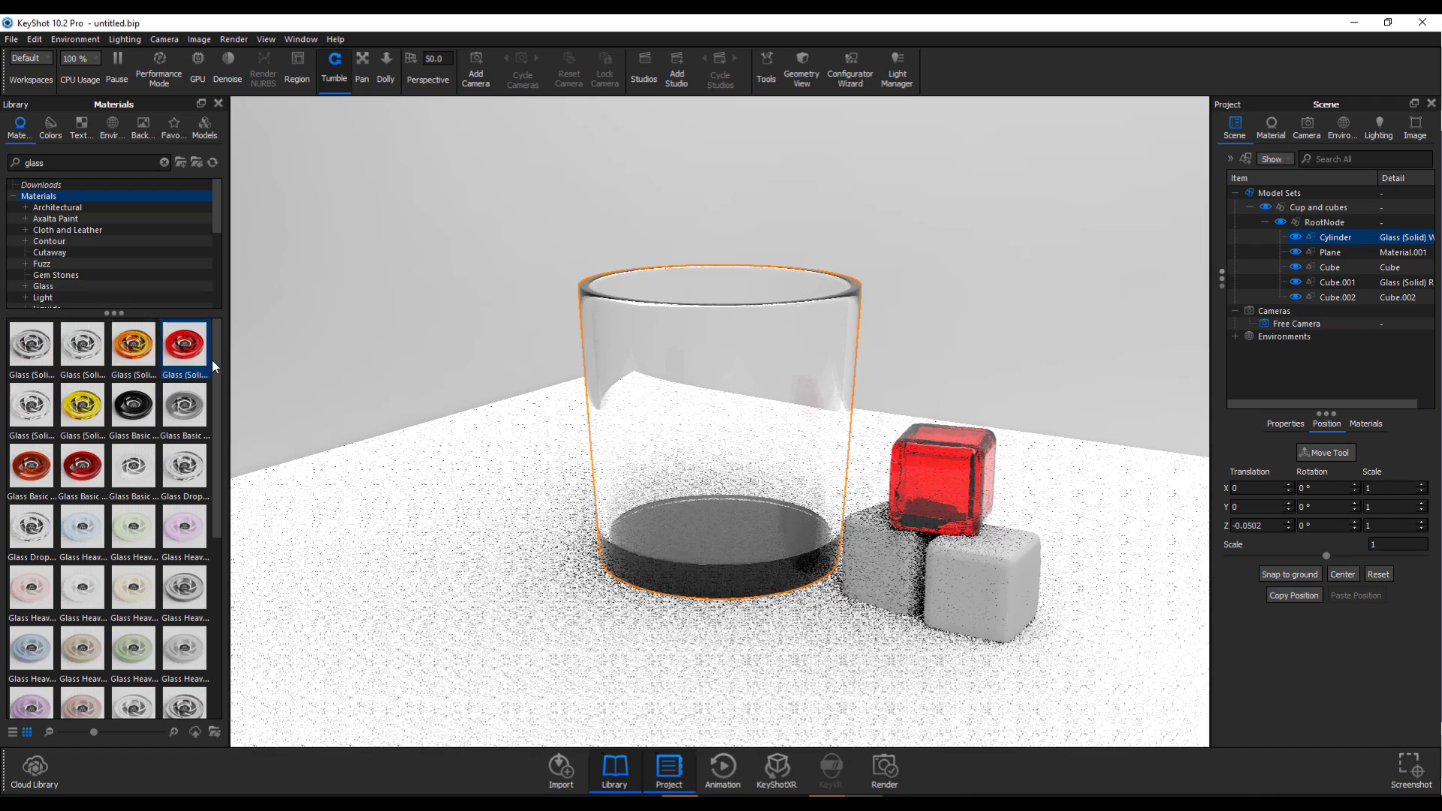
drag(213, 366, 925, 589)
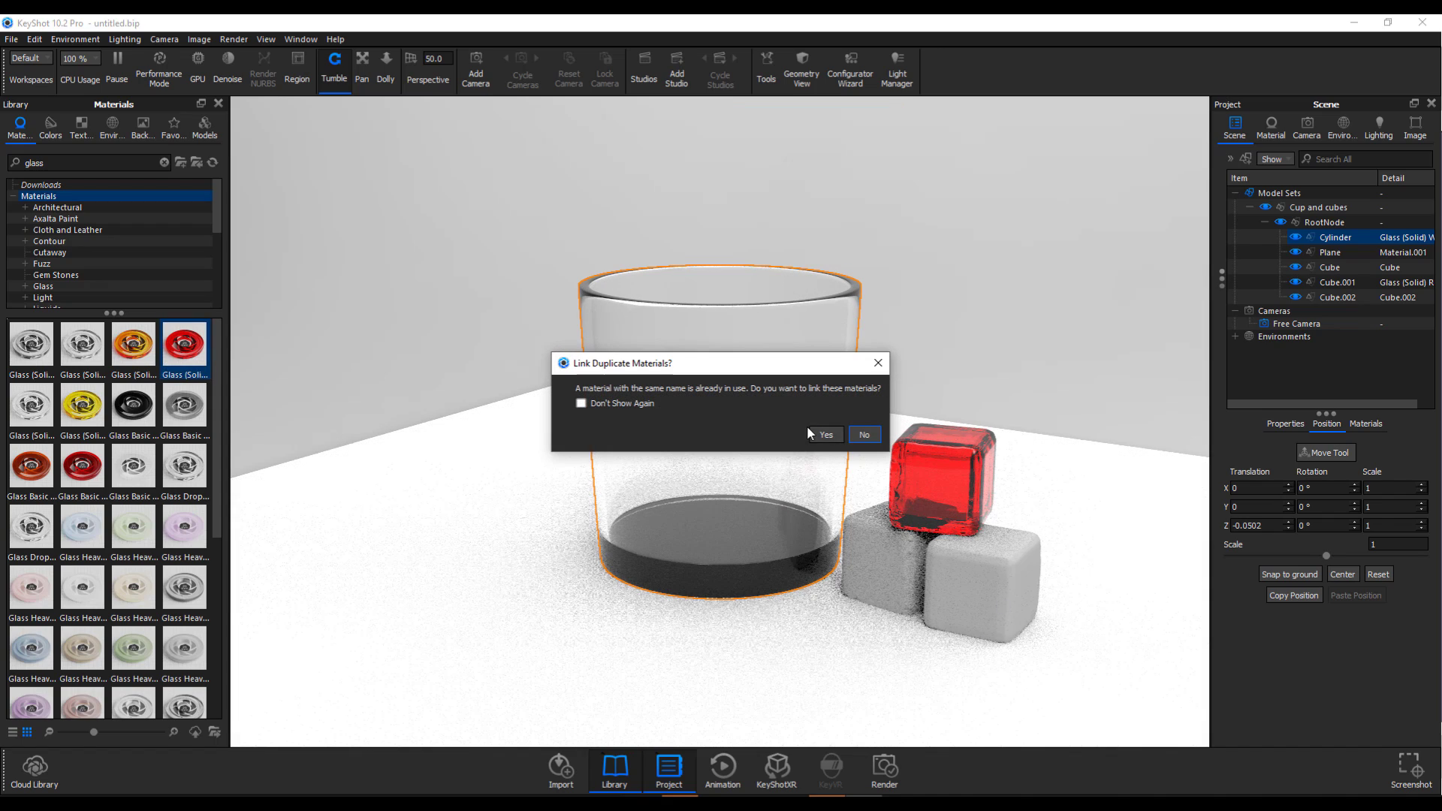
click(811, 434)
drag(184, 344, 650, 359)
click(811, 434)
scroll(646, 357, up, 3)
scroll(656, 358, down, 3)
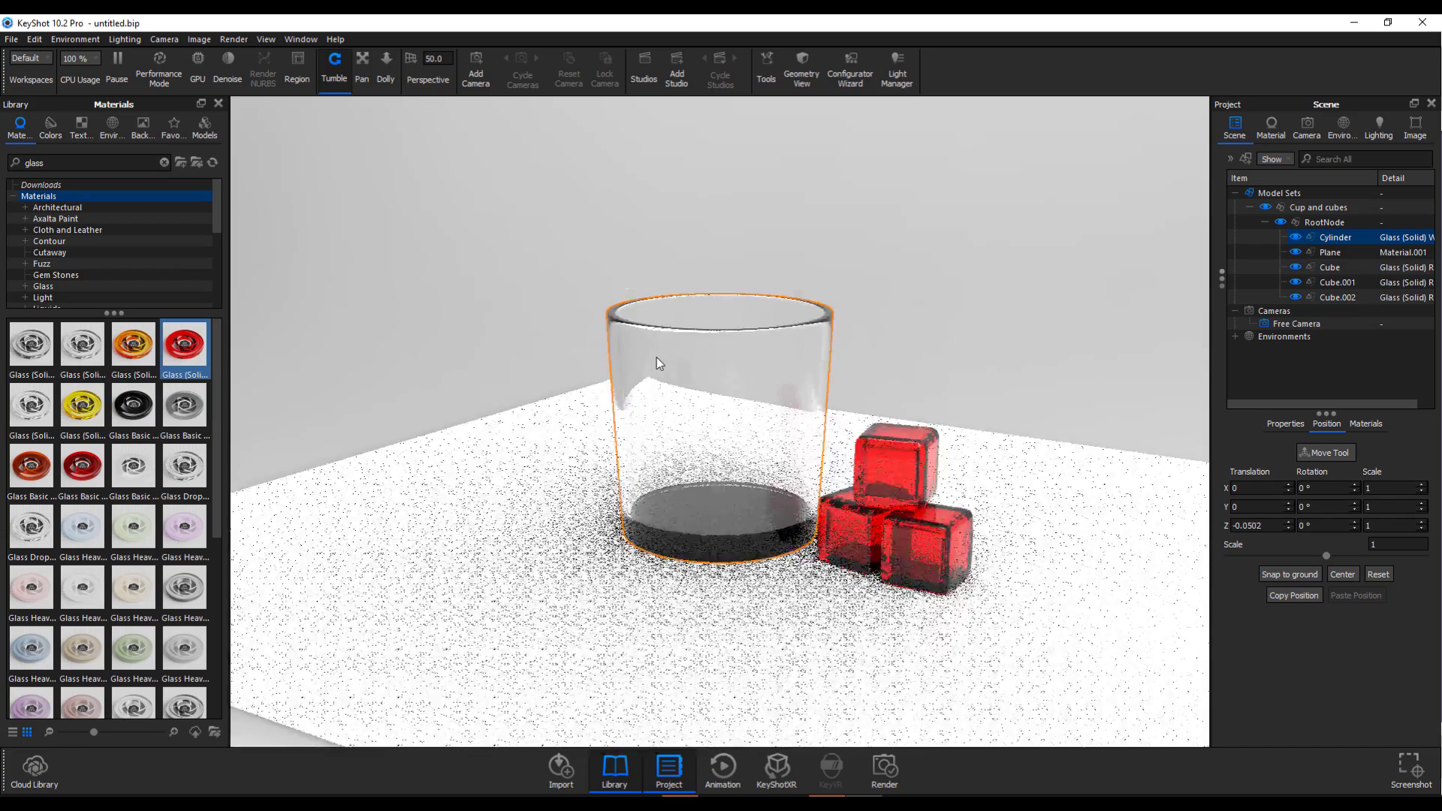
scroll(657, 358, down, 1)
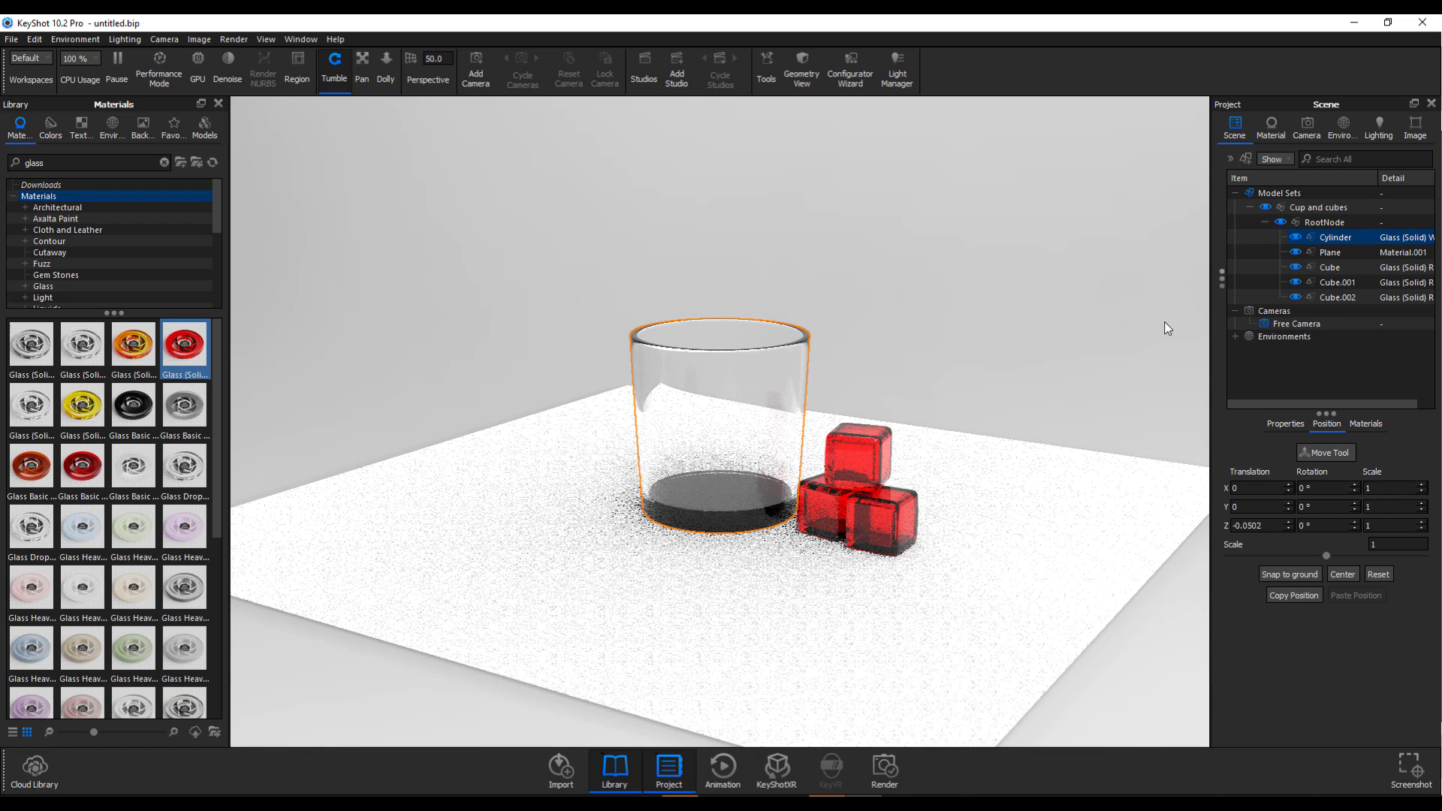
Set environment brightness to 0 and add a point light via Edit > Add Light
click(1343, 124)
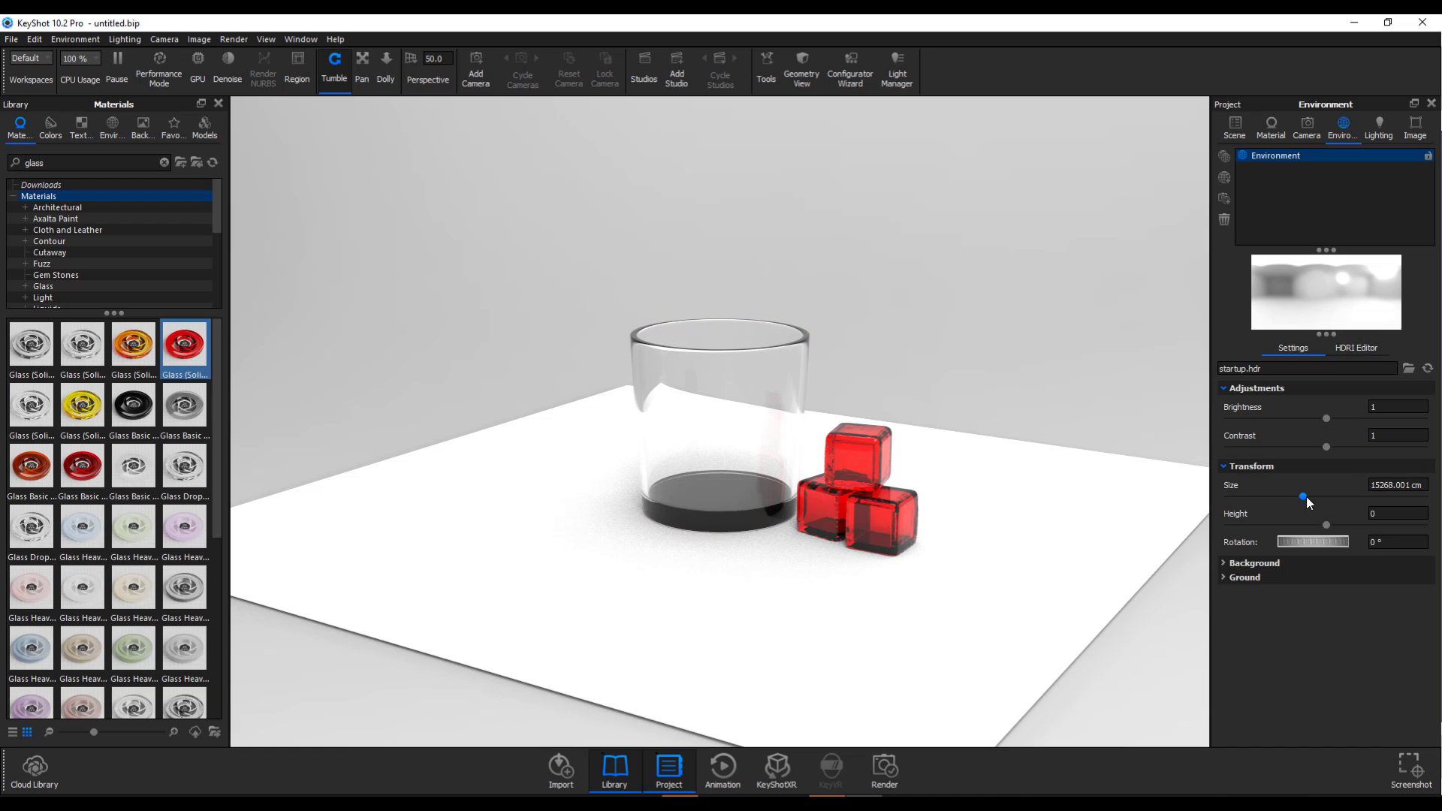
drag(1331, 421, 1159, 418)
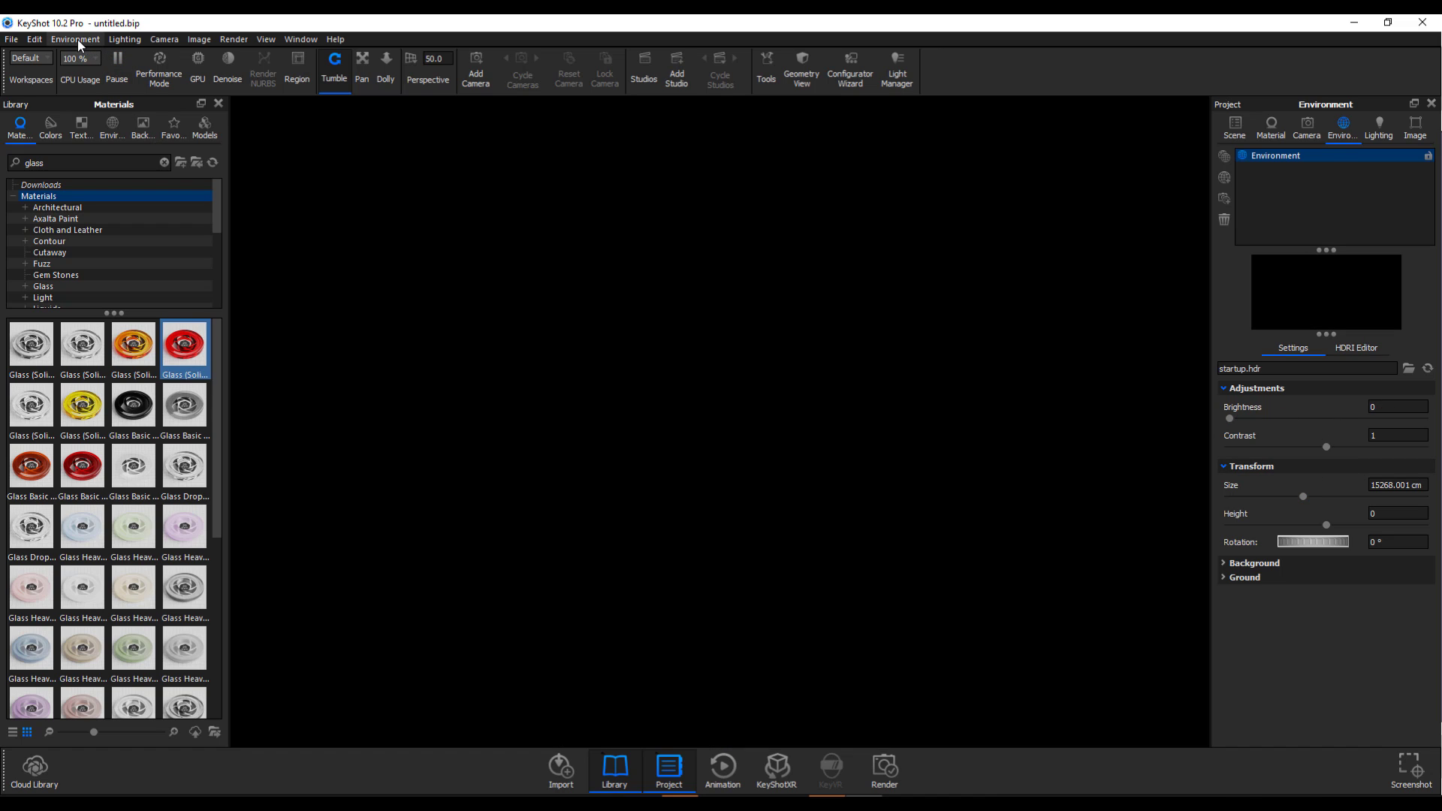
click(33, 40)
mouse_move(72, 94)
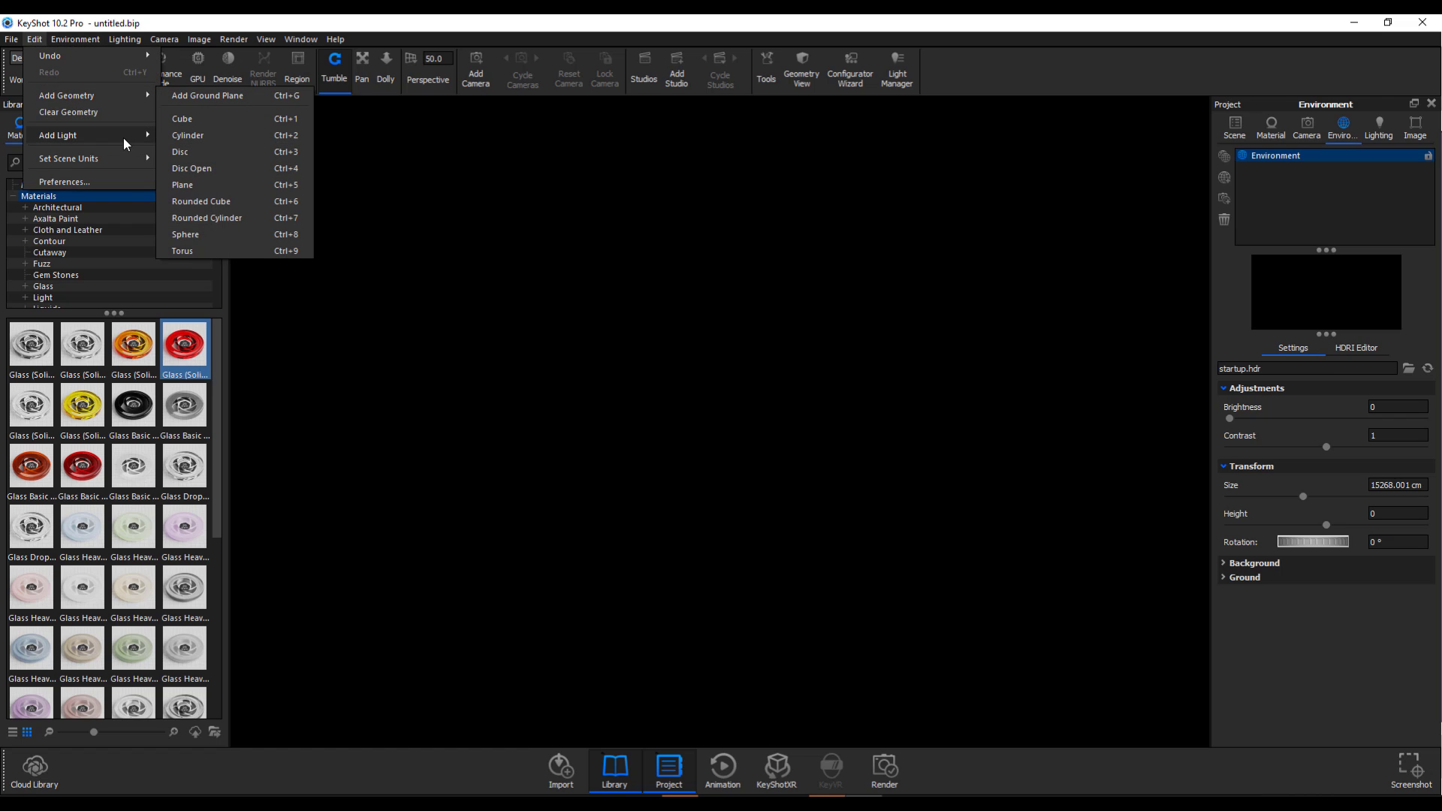
mouse_move(123, 138)
click(222, 167)
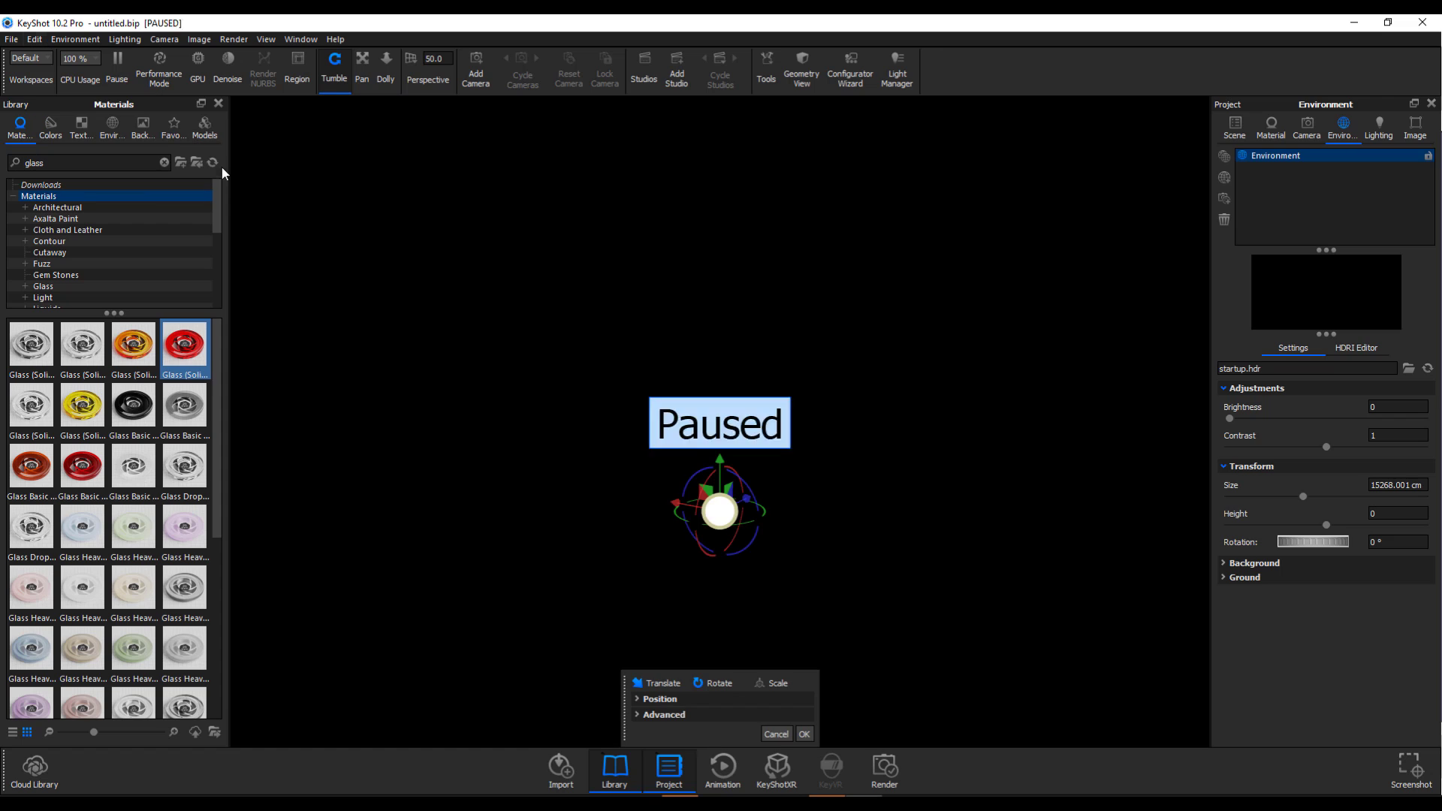
Raise the point light above the scene and set its power to 1000 Watt
drag(720, 469, 724, 293)
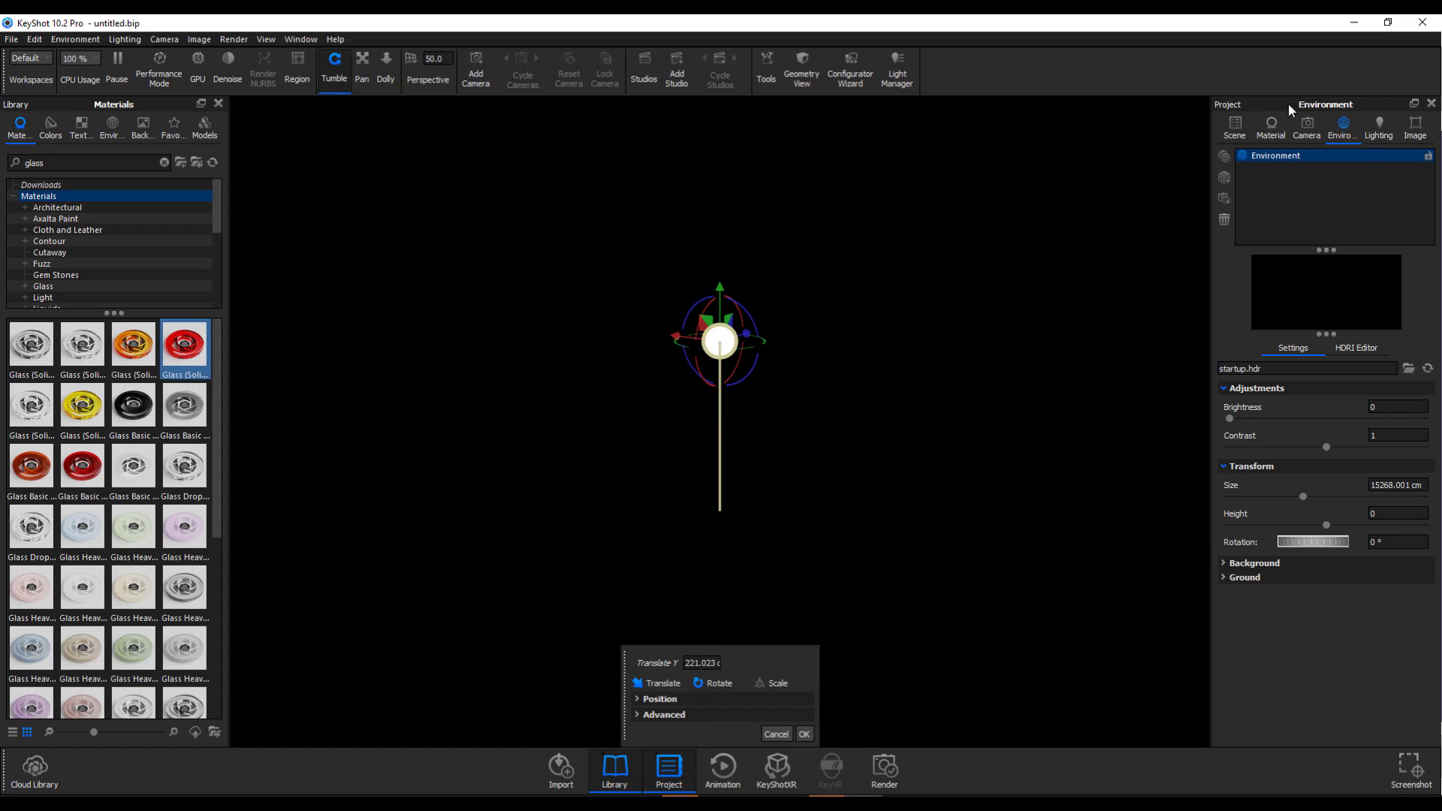
click(1276, 133)
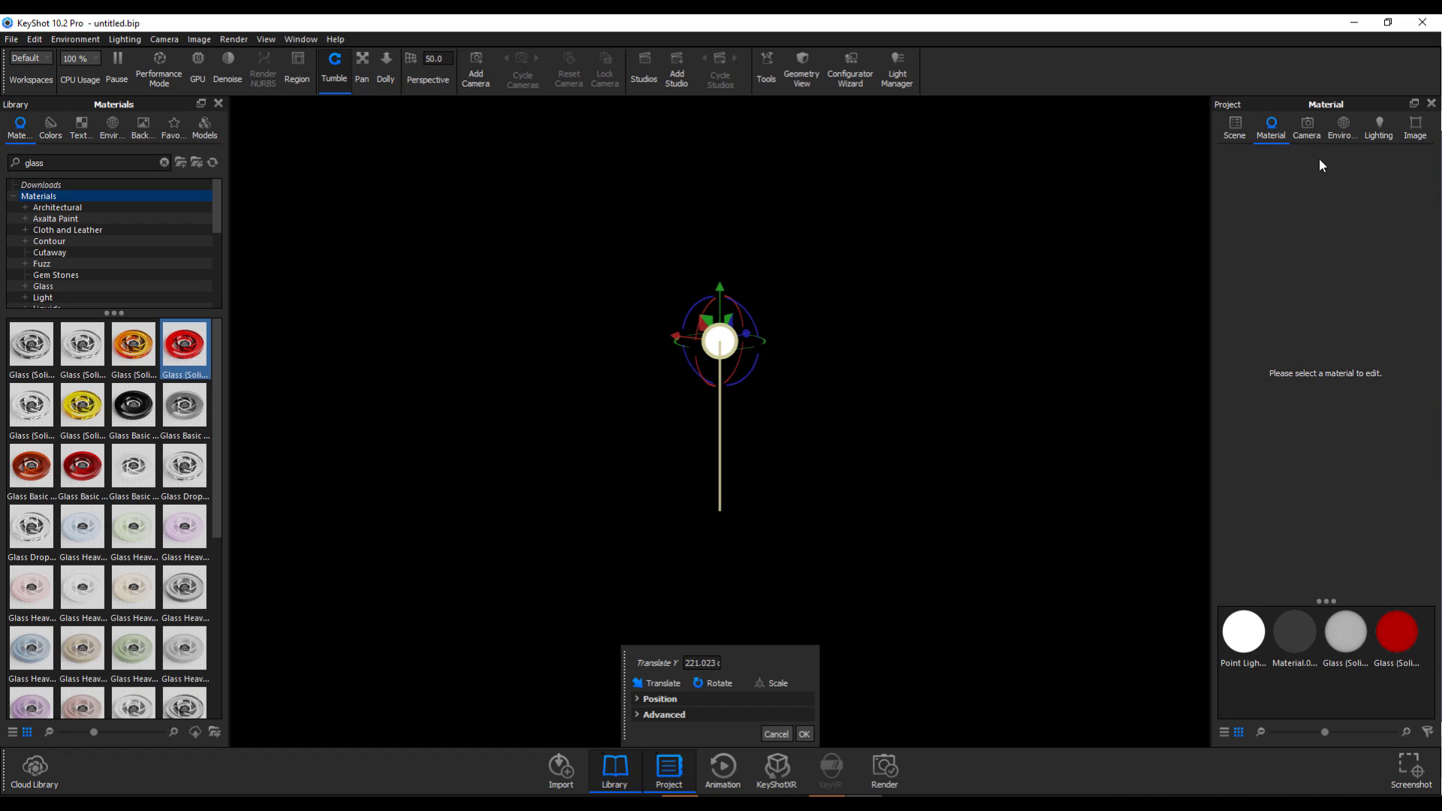
click(720, 345)
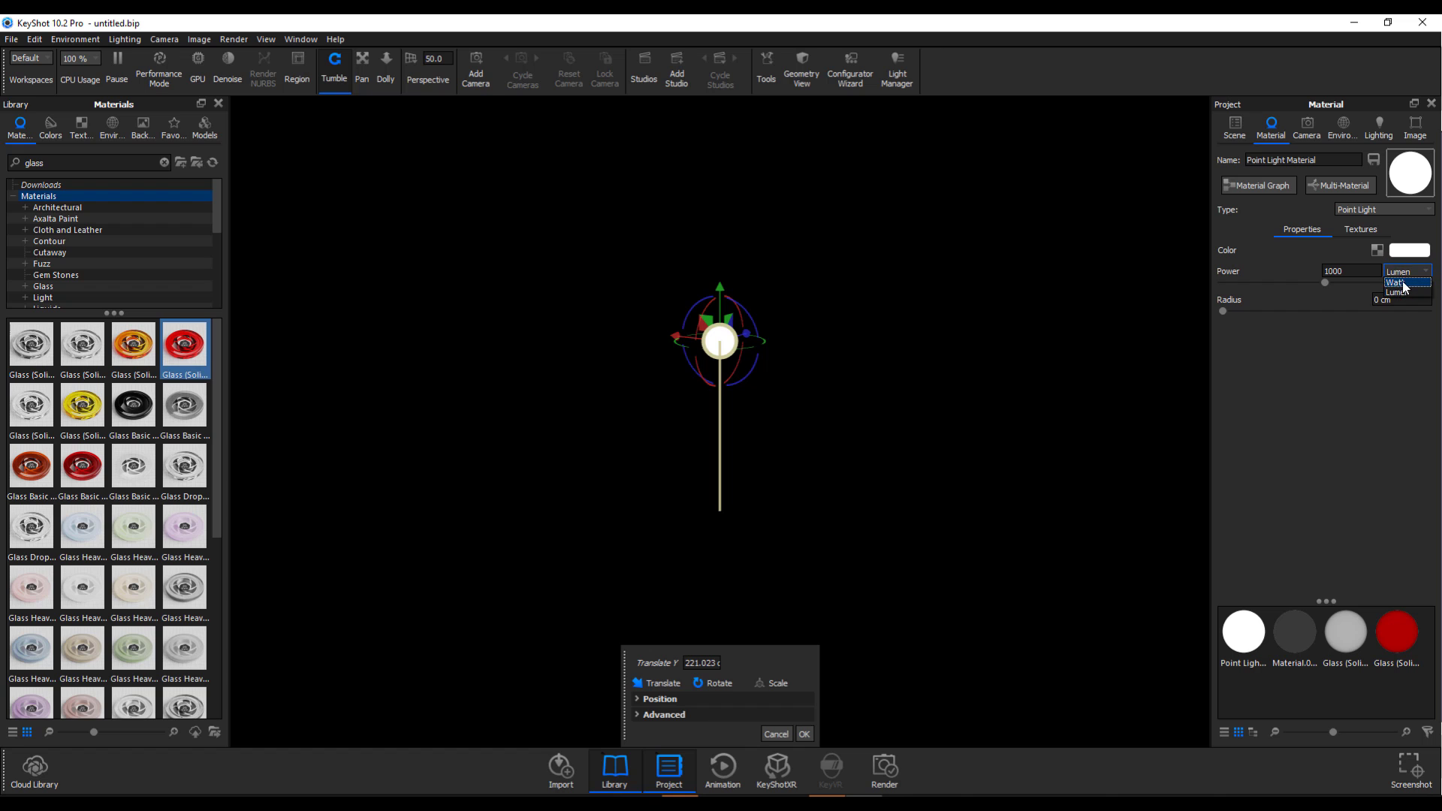
click(1398, 283)
Enlarge the point light's radius to about 95 cm
drag(1224, 312, 1273, 322)
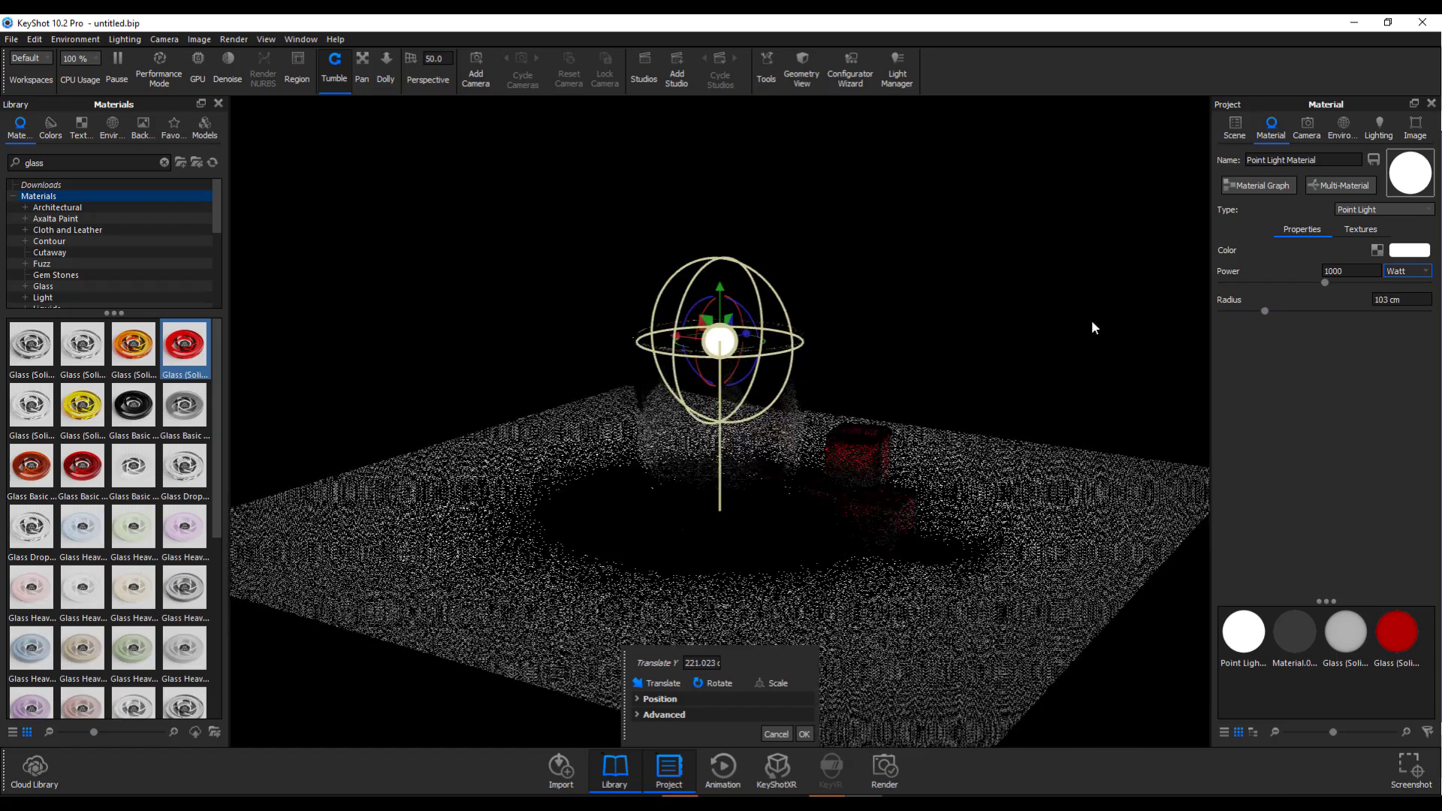
scroll(746, 350, up, 3)
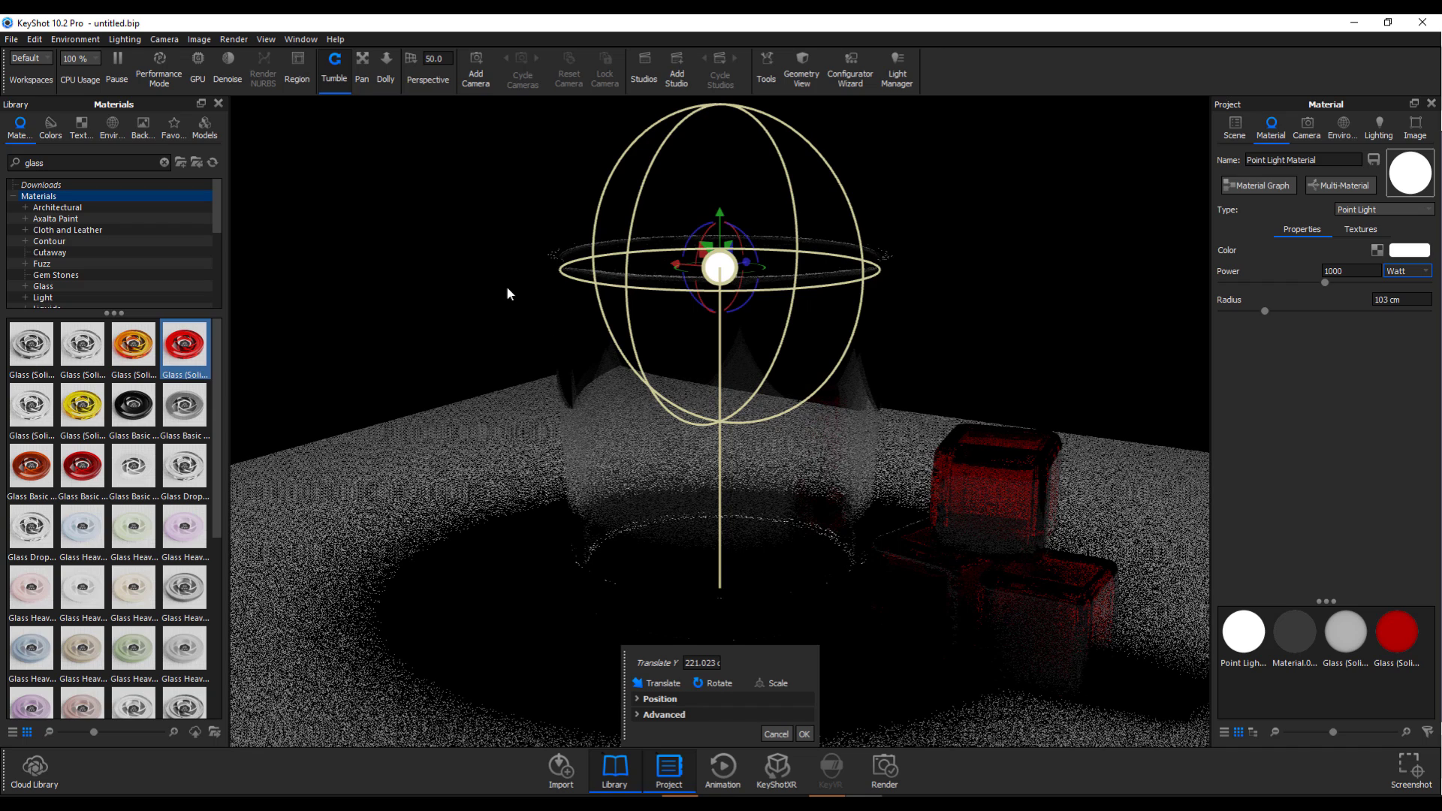
scroll(706, 463, up, 2)
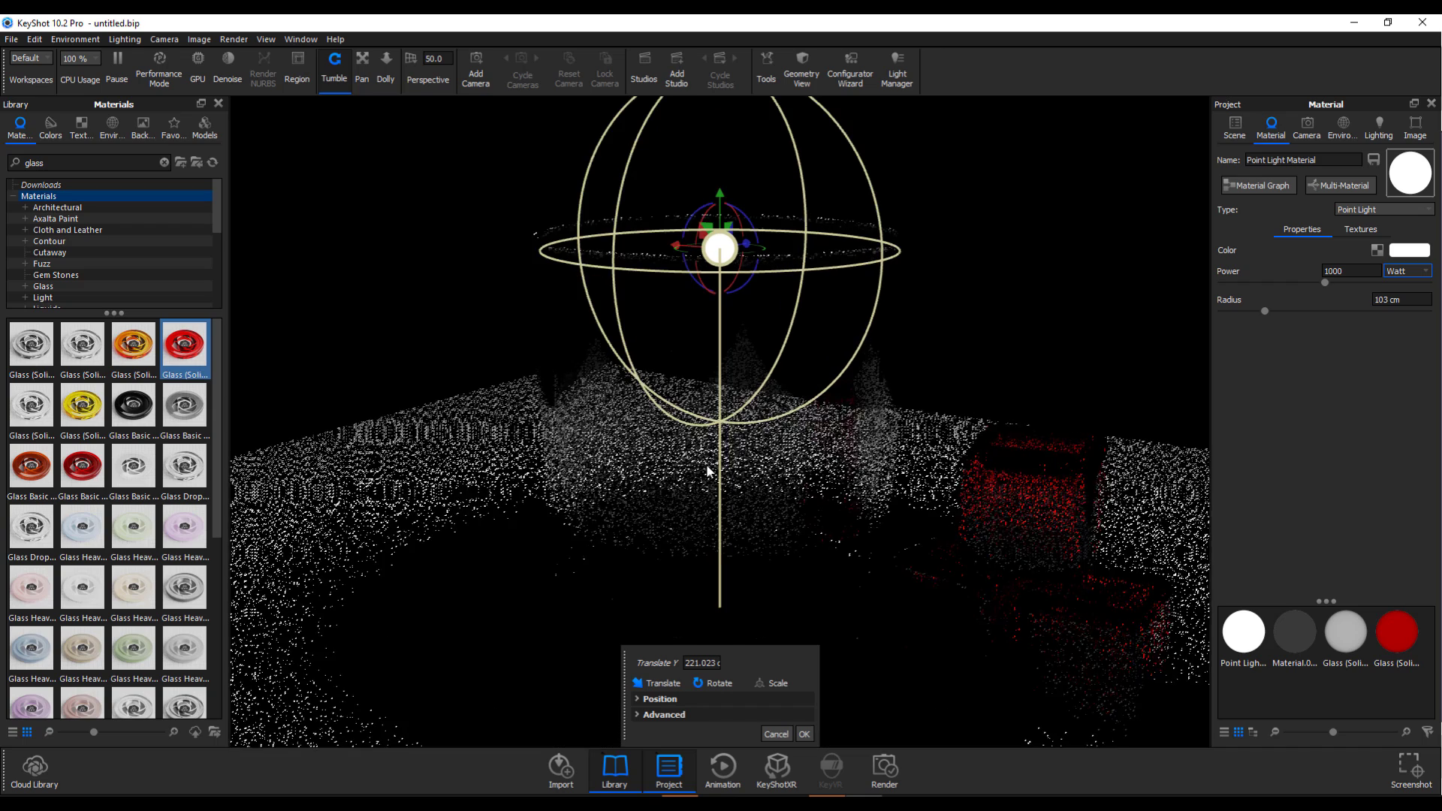
scroll(706, 463, down, 2)
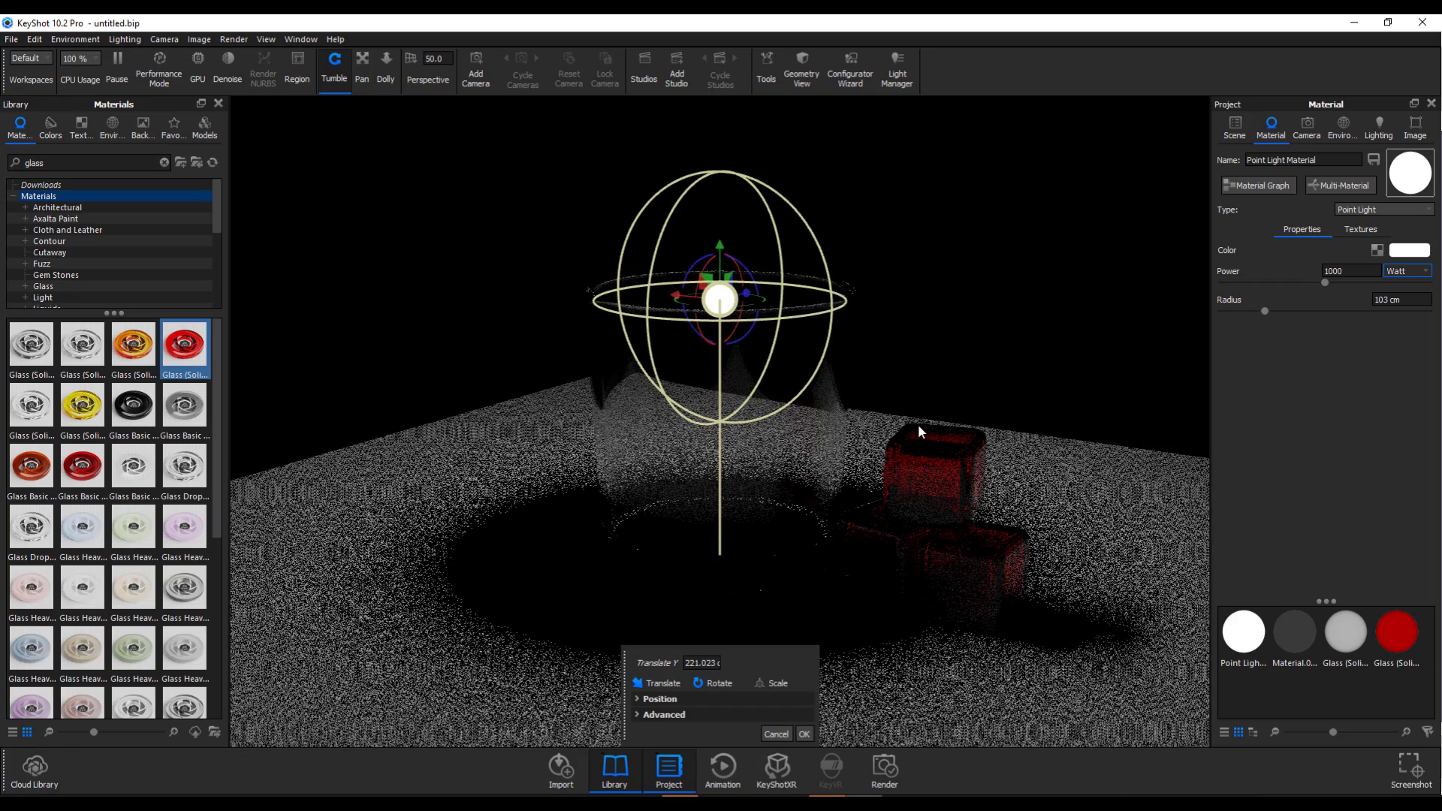
Turn on Caustics and Global Illumination in the project's lighting settings
click(1400, 132)
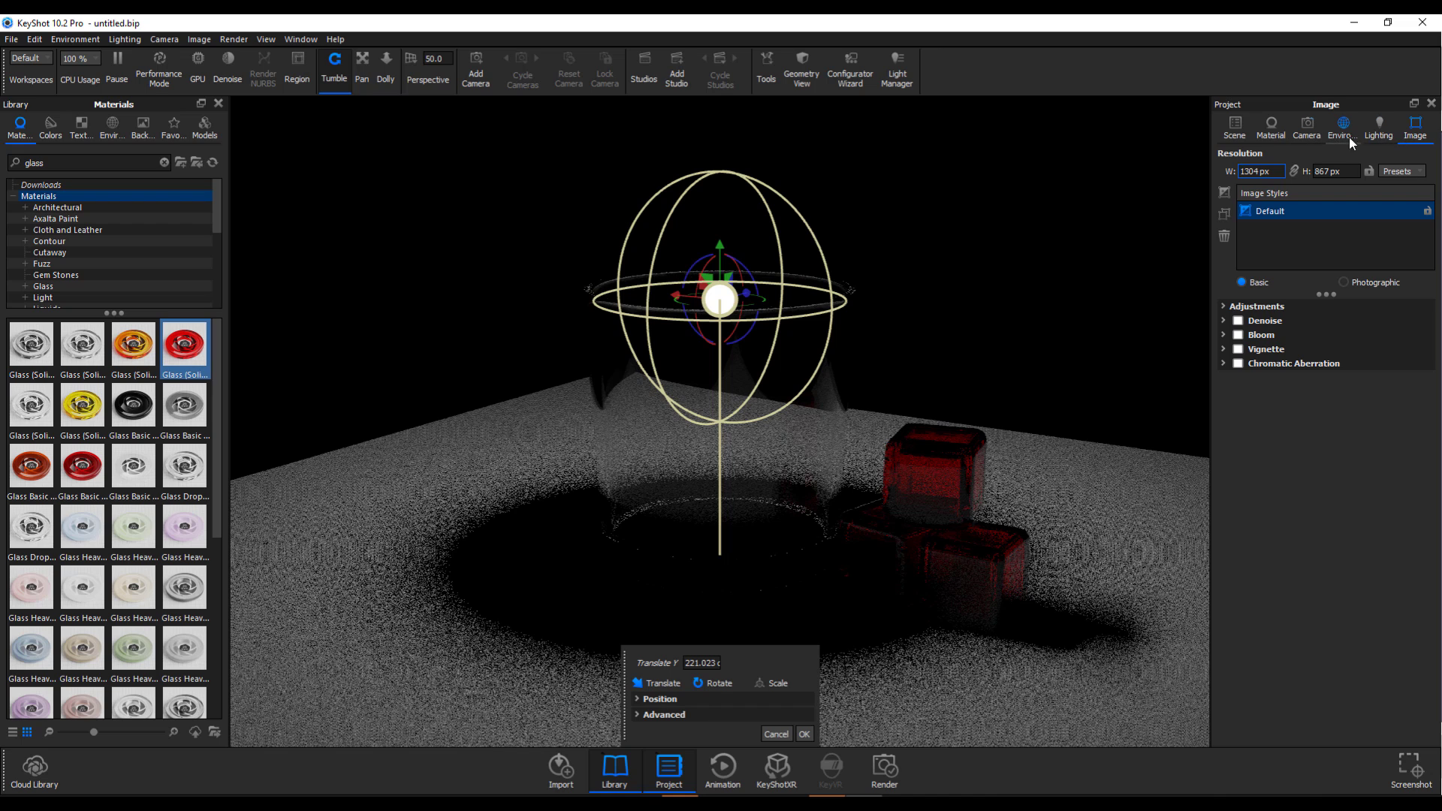
click(1364, 133)
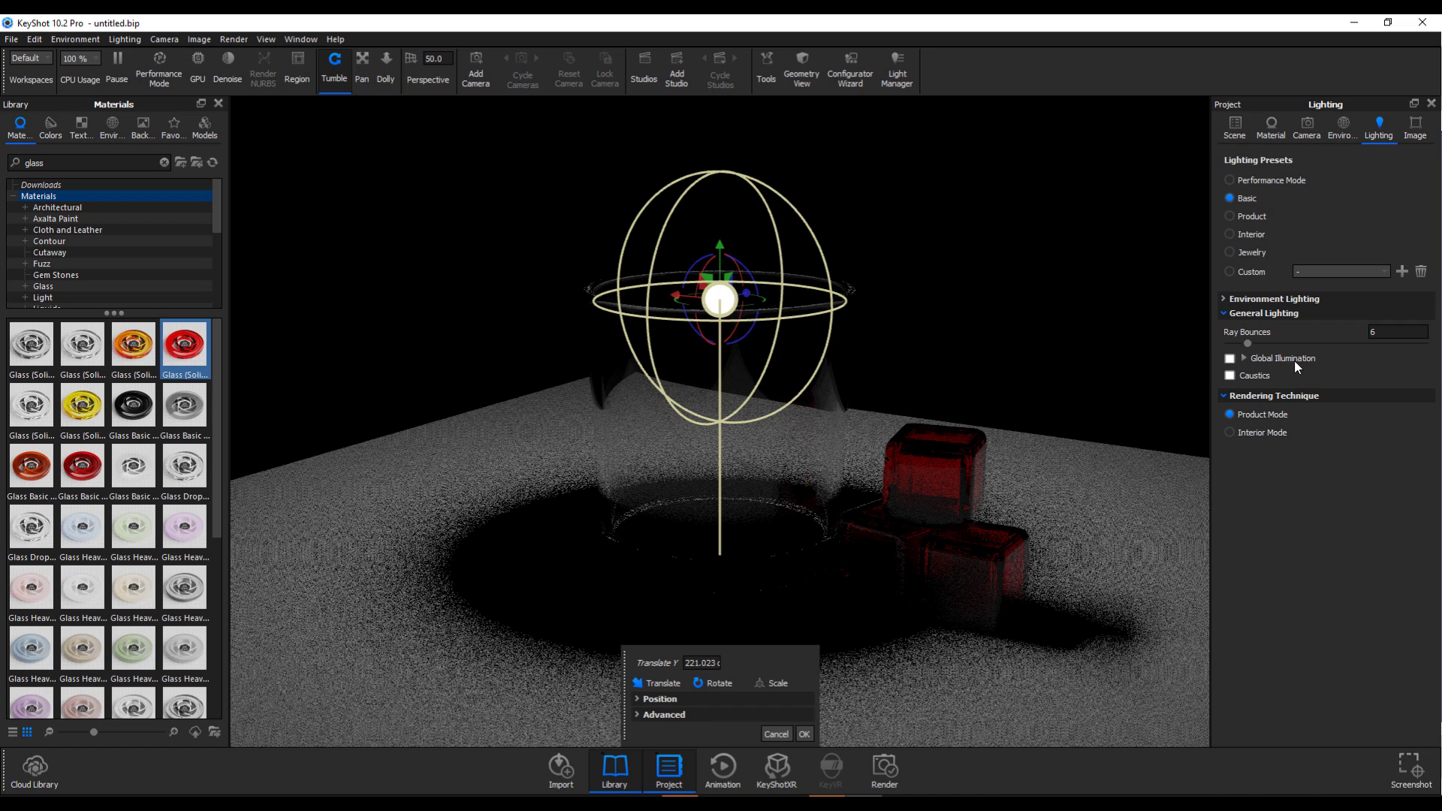
click(1229, 376)
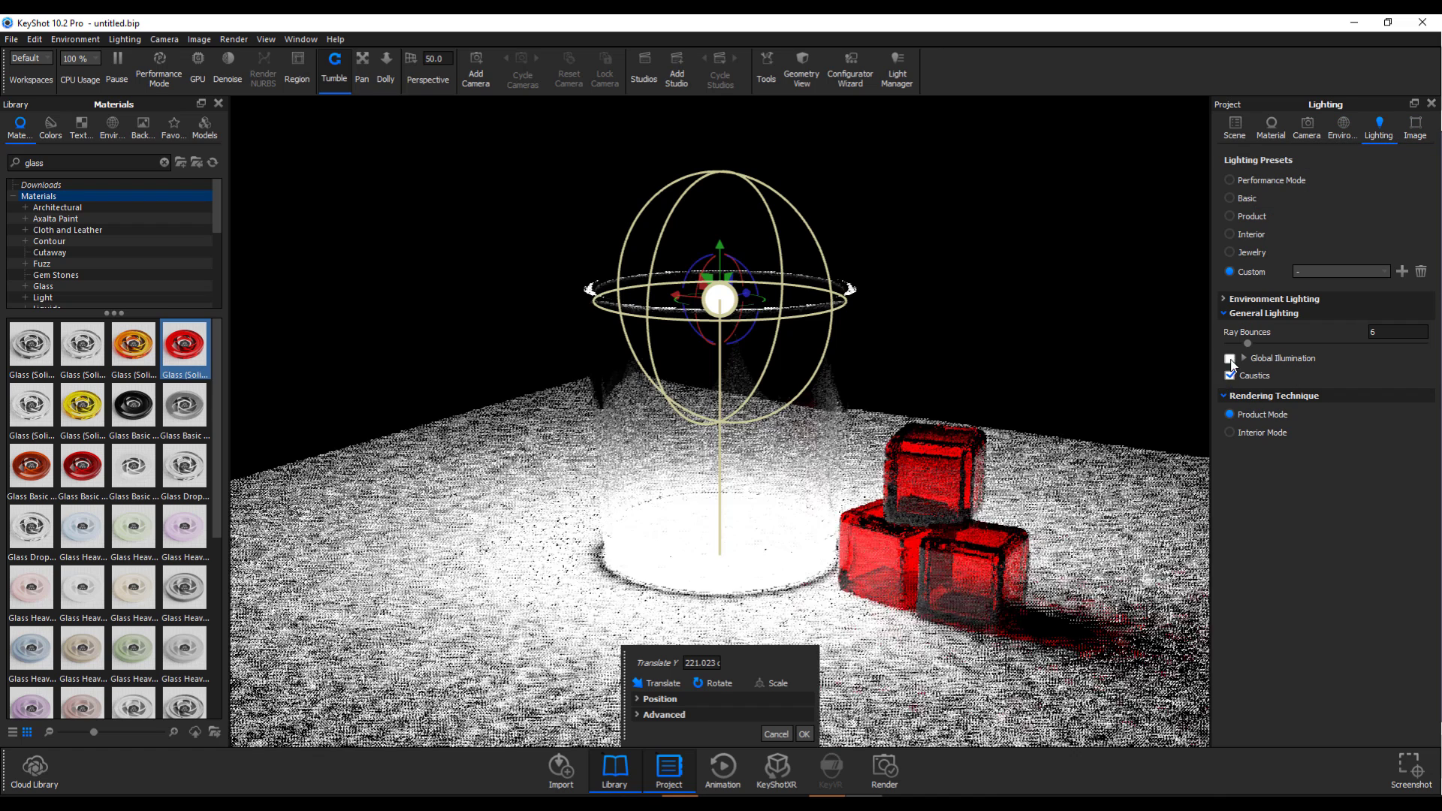
click(1230, 358)
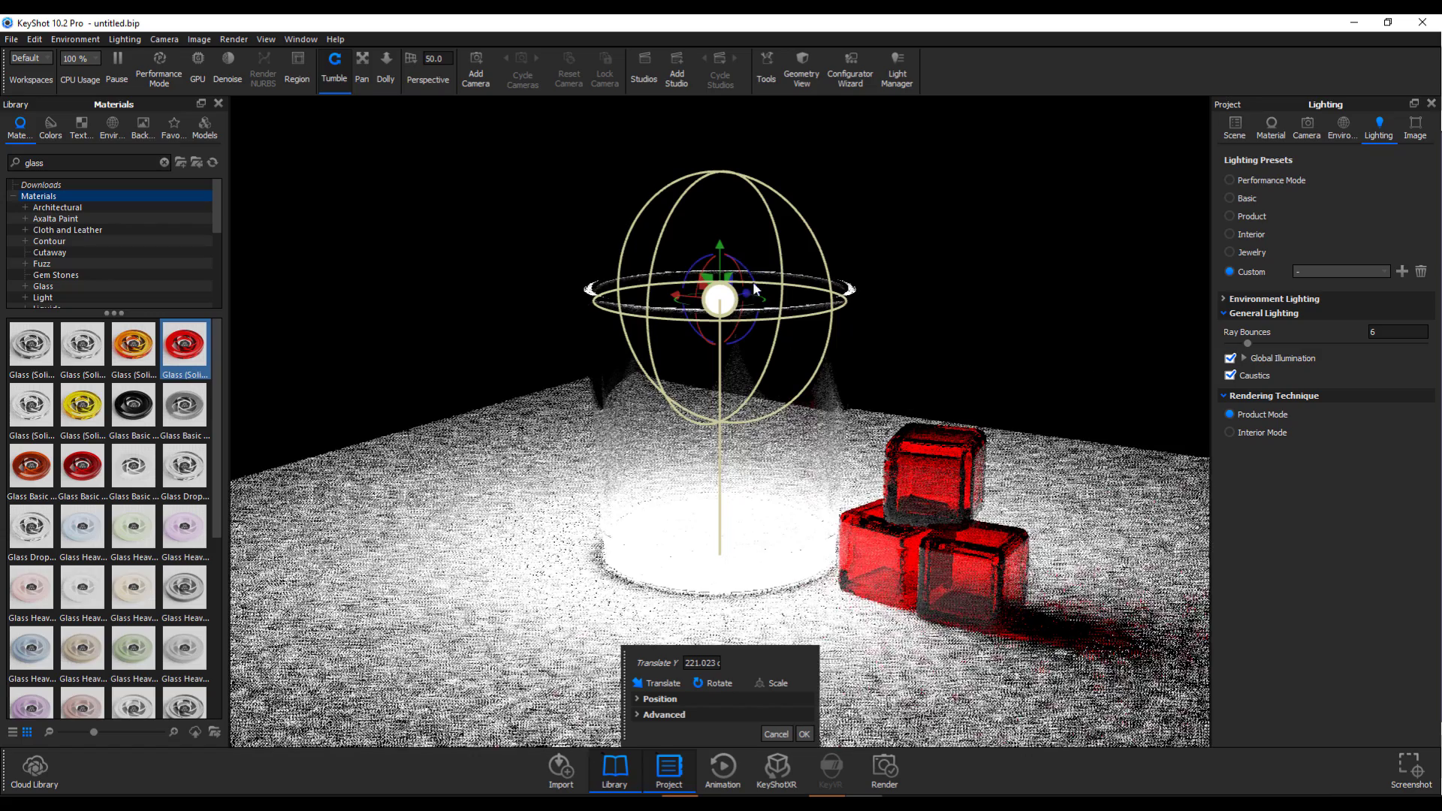
Shrink the point light's radius to 31.5 cm and lift it high above the glass cup
click(1280, 133)
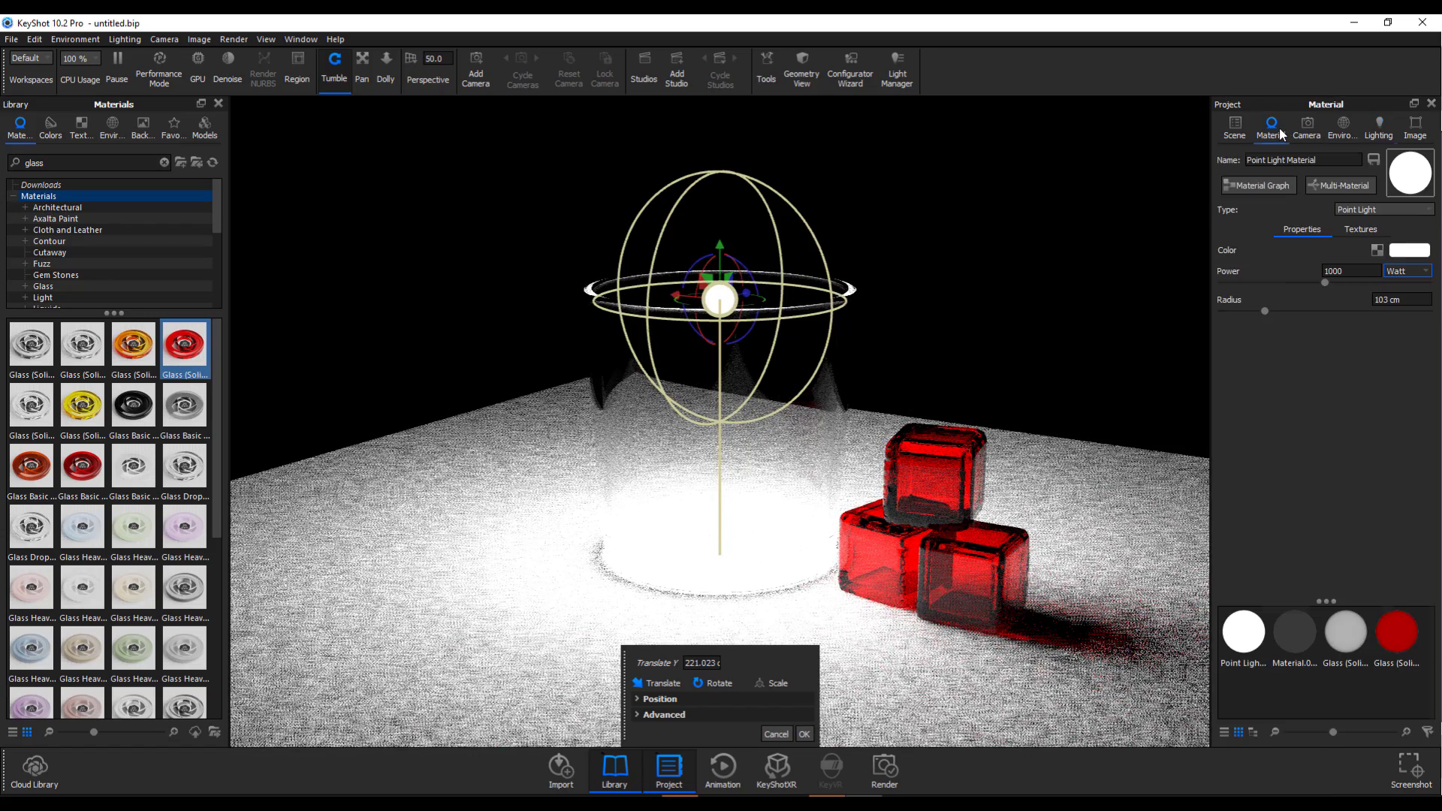
drag(1264, 310, 1223, 305)
scroll(739, 260, up, 2)
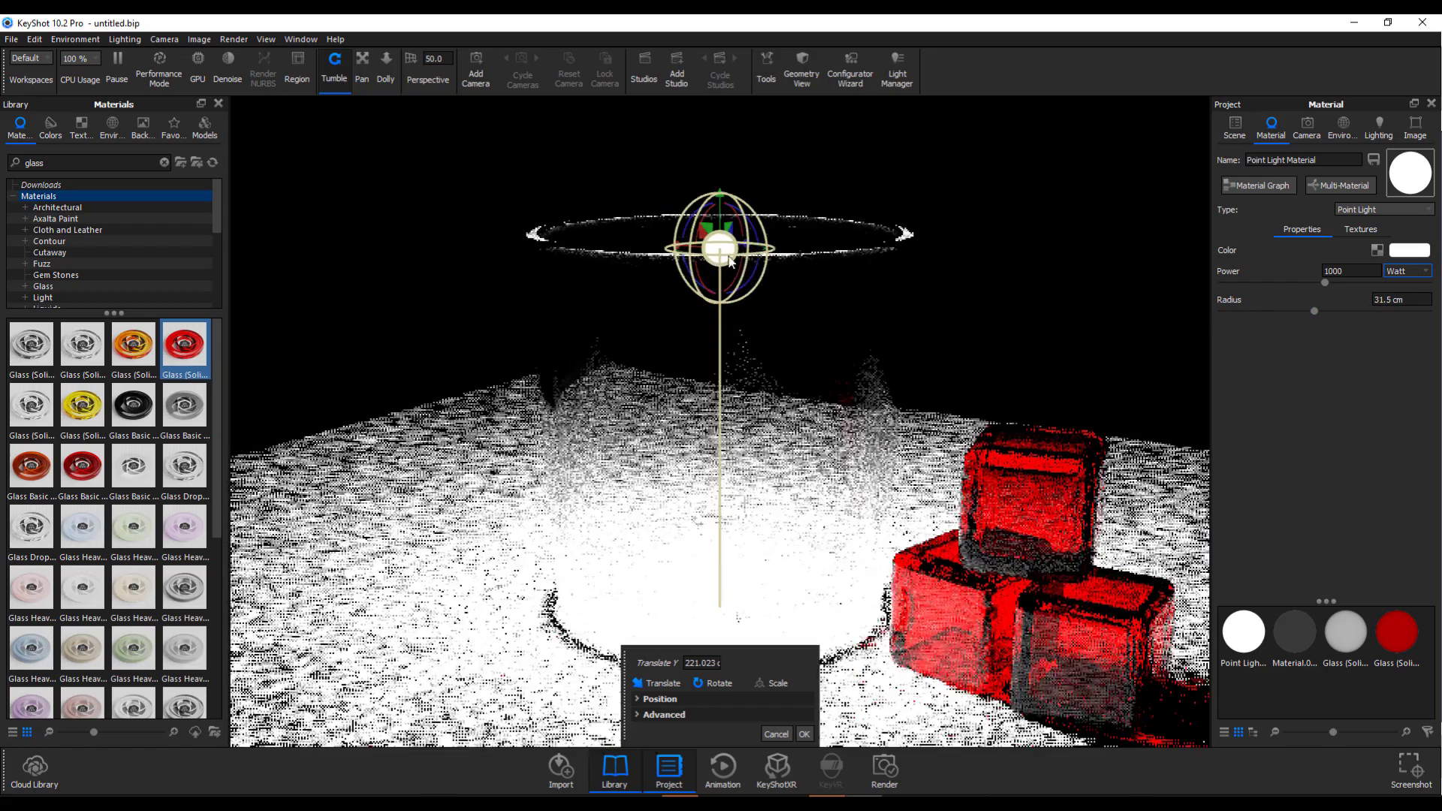
scroll(738, 261, down, 4)
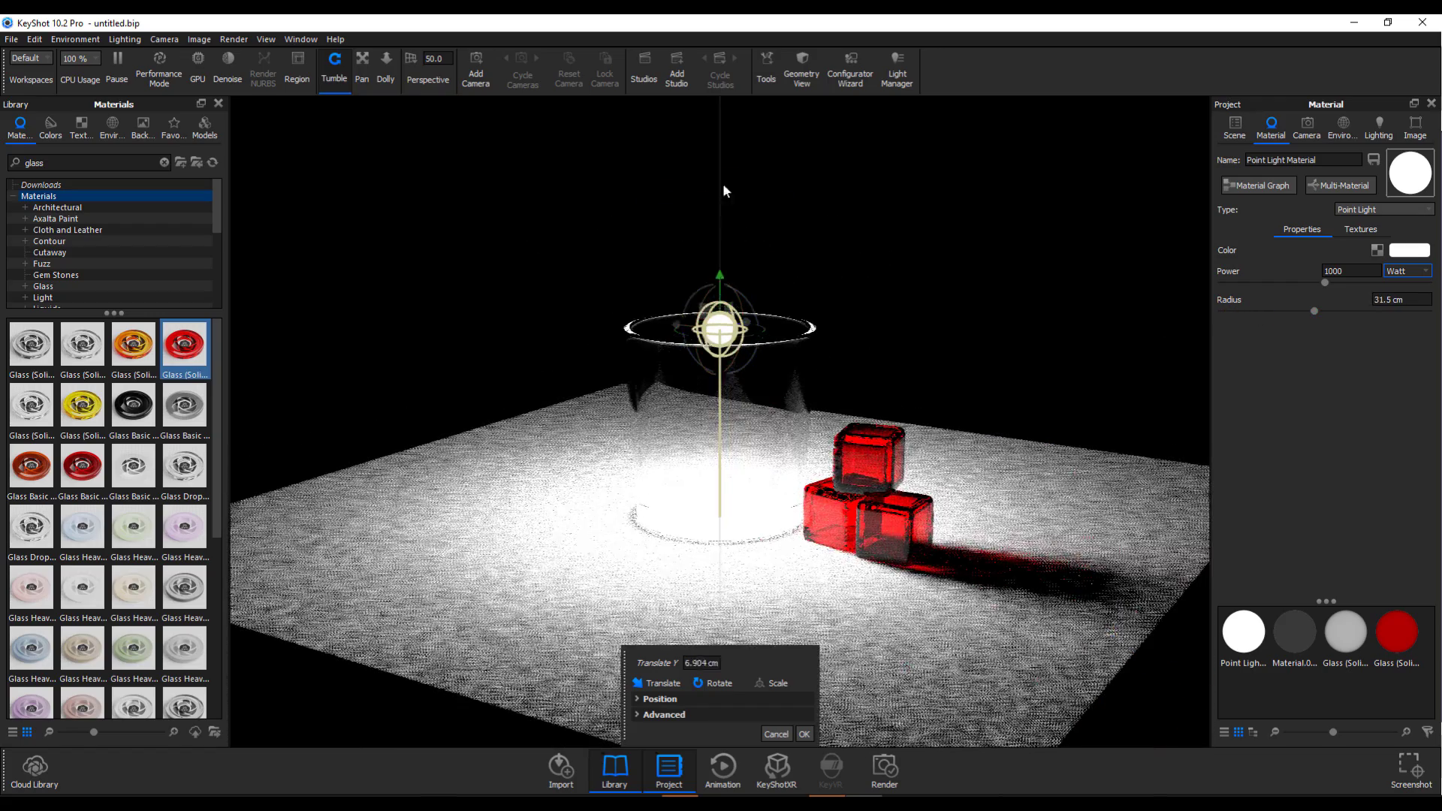
drag(717, 162, 706, 138)
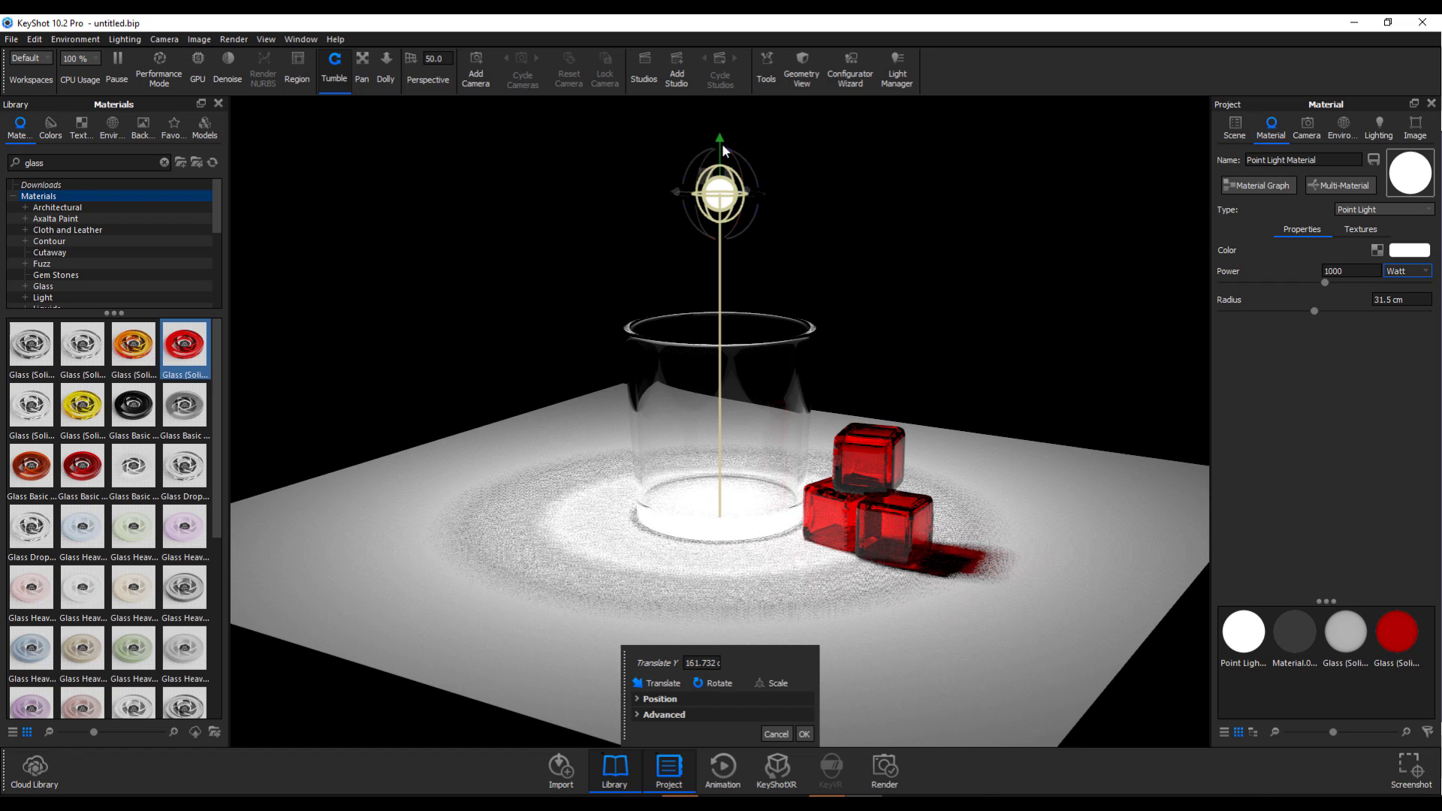
Switch rendering to the GPU and slide the point light left to Translate X 186.543
click(199, 59)
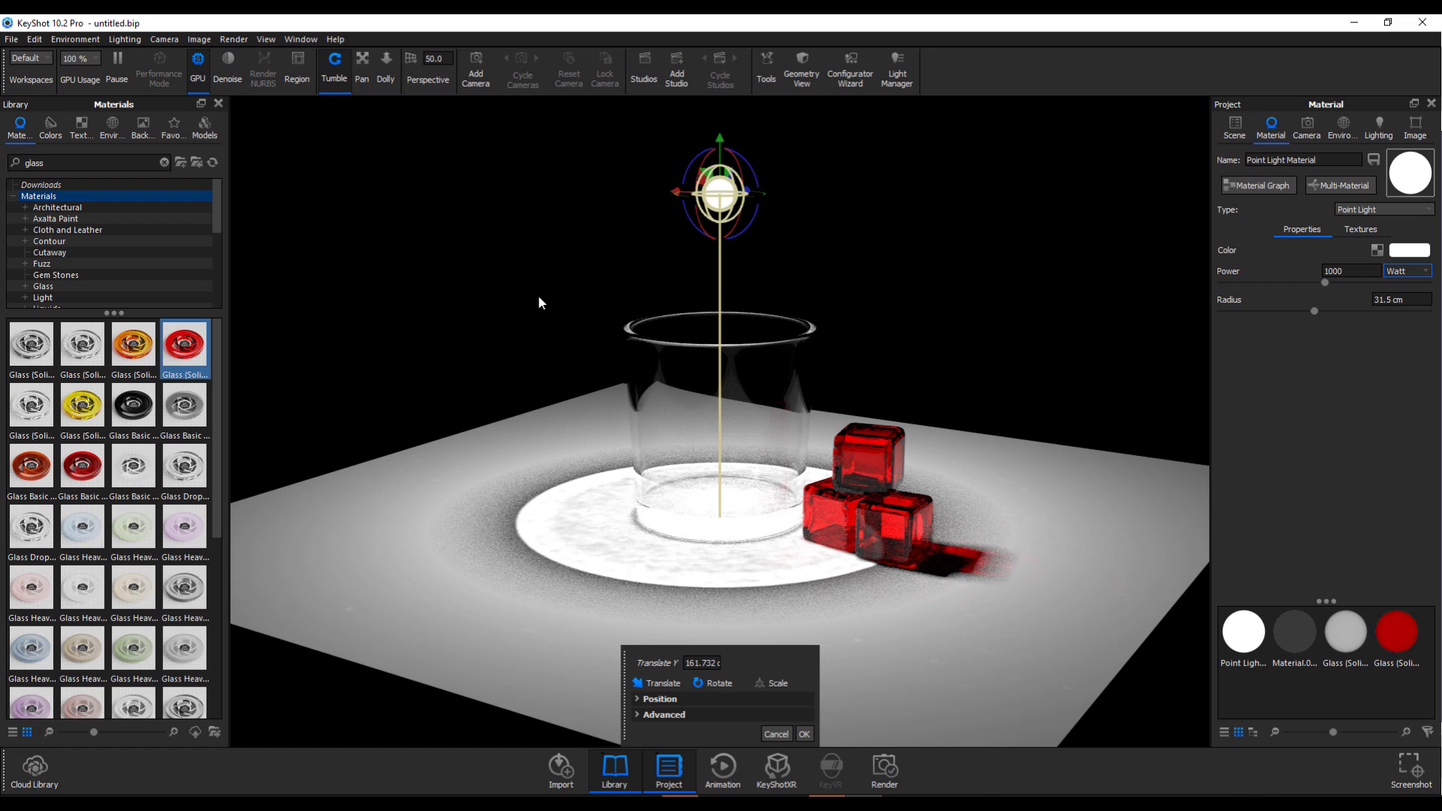
drag(680, 192, 542, 308)
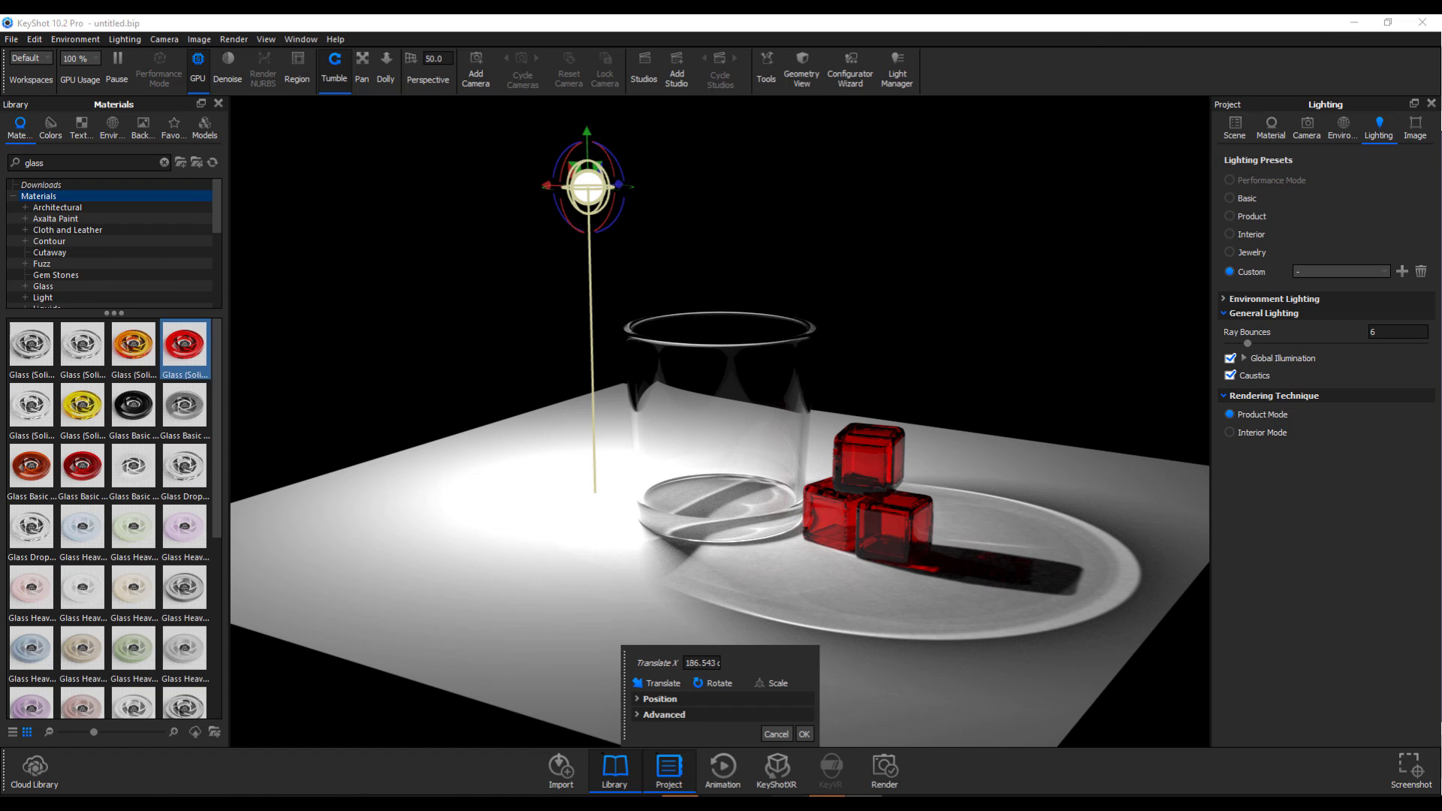
In Blender, reopen Cup and cubes.blend from recent files without saving the current scene
click(791, 800)
click(37, 45)
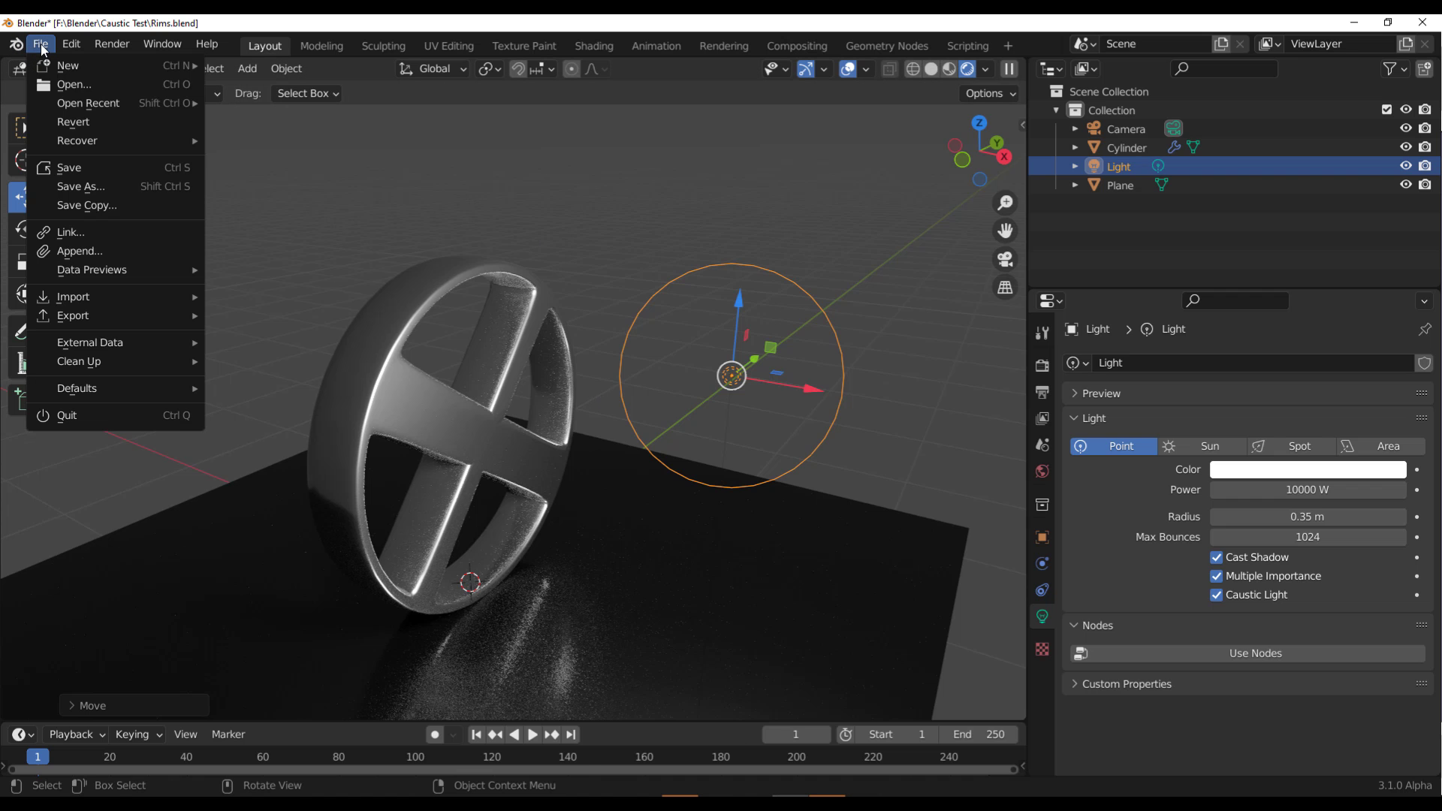
mouse_move(173, 103)
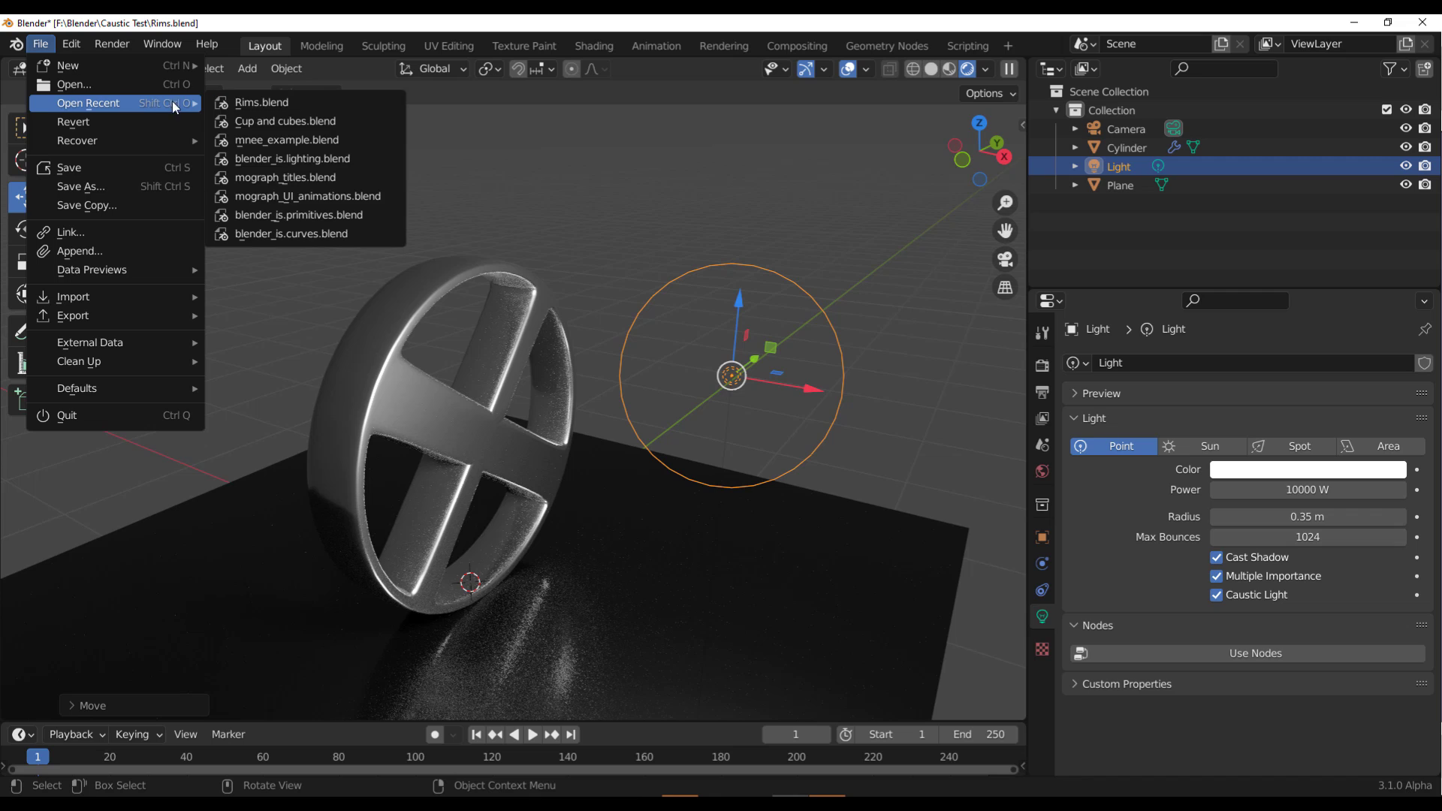
click(278, 121)
click(773, 449)
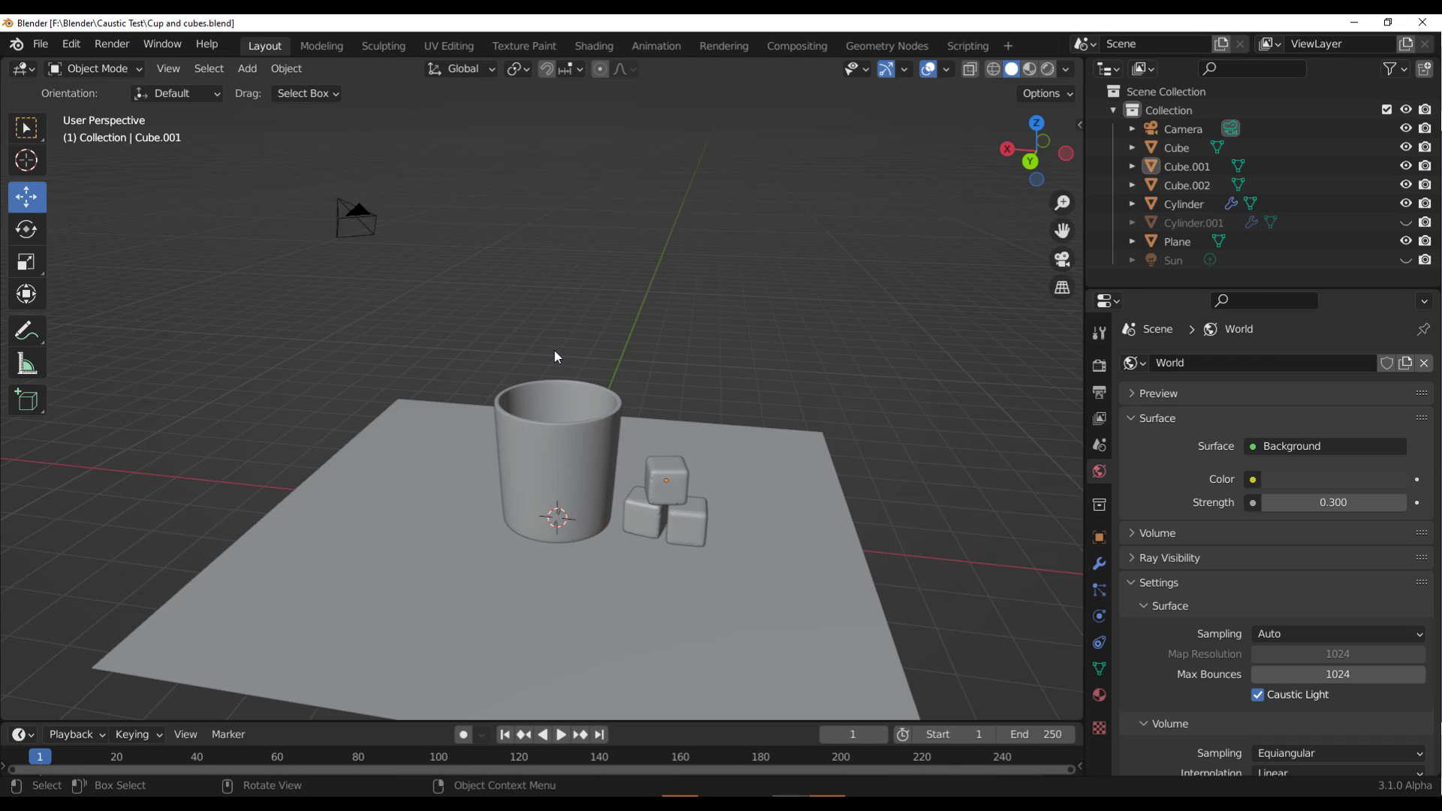
Add a point light above the cup and cubes, then select the cup
key(shift+a)
click(615, 260)
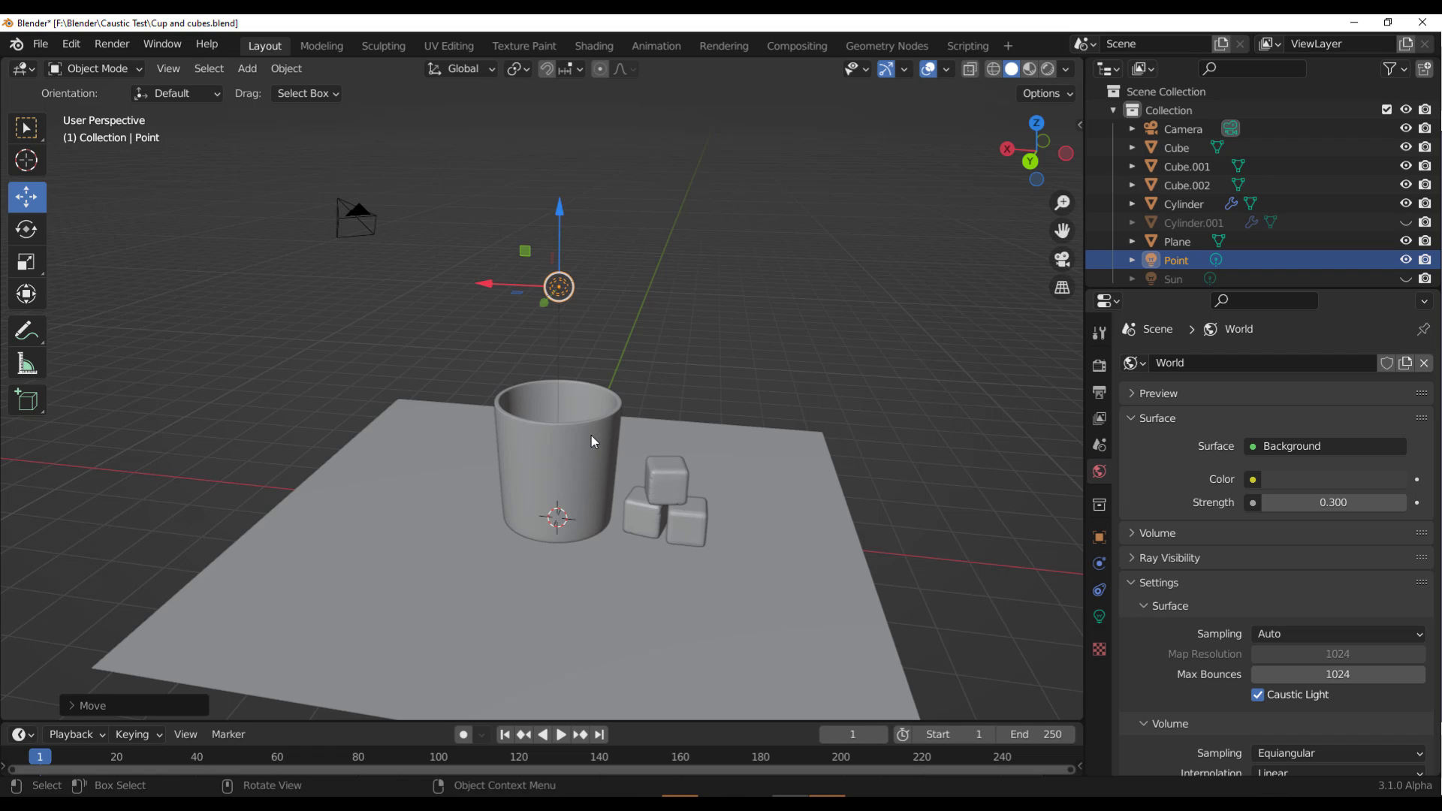
click(596, 456)
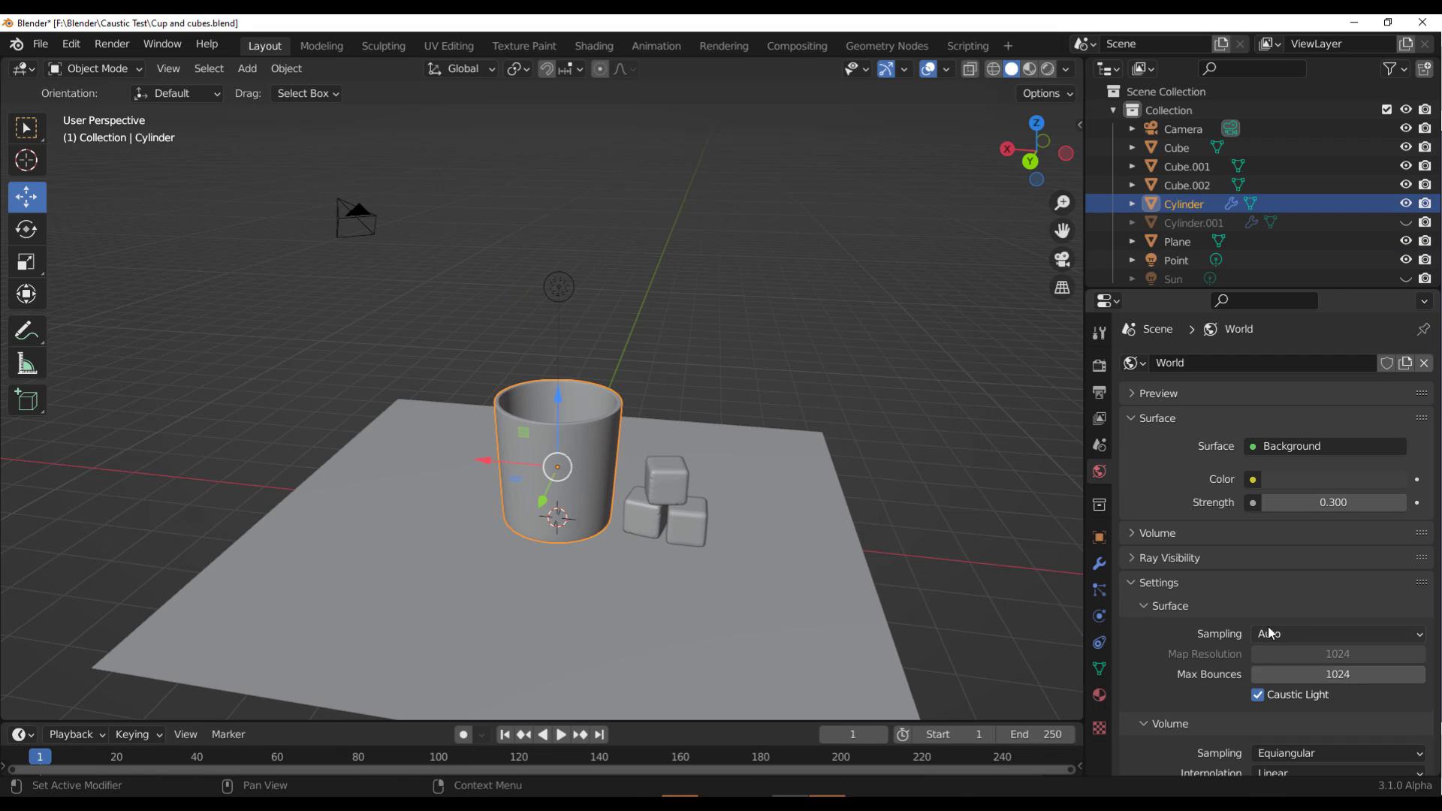
scroll(1269, 635, down, 3)
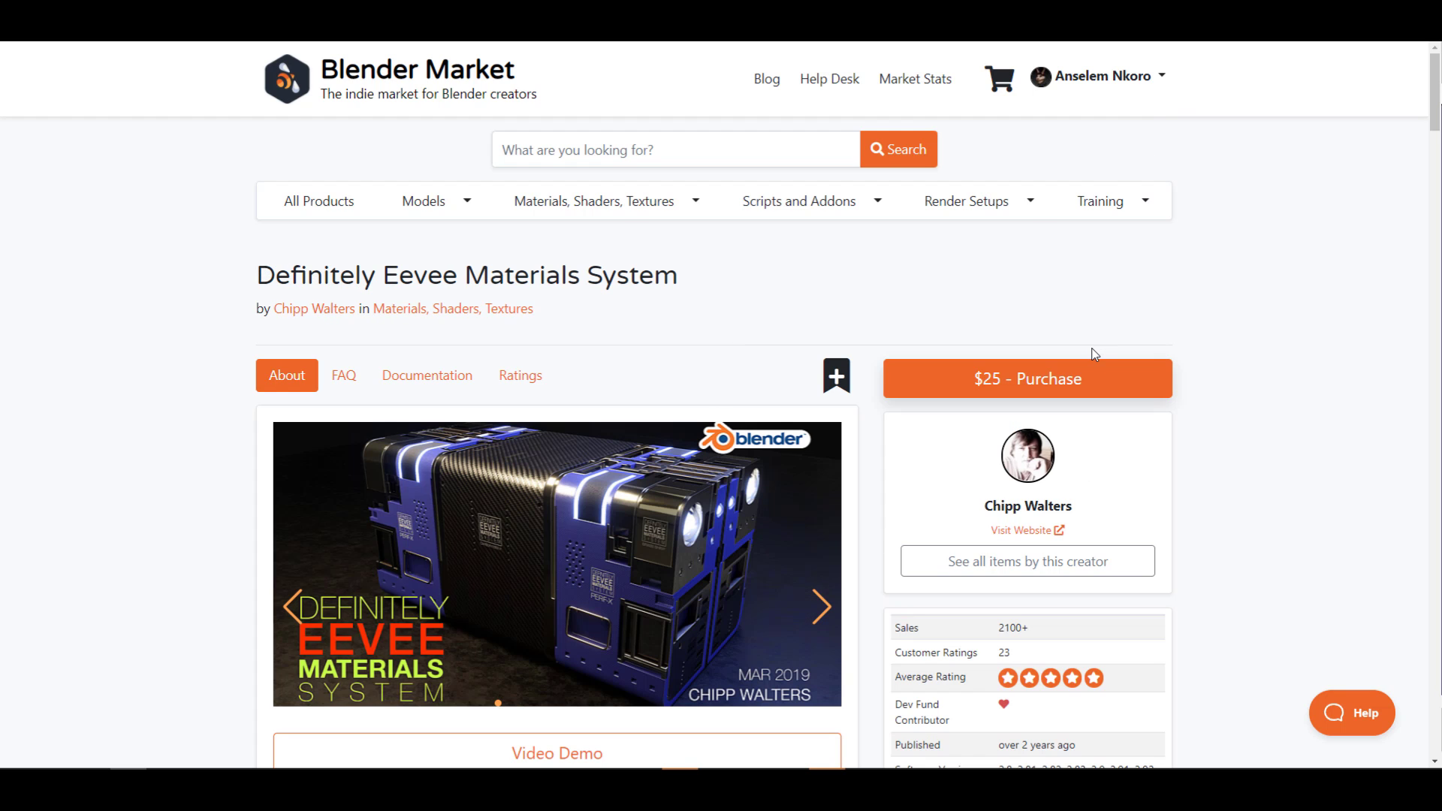
Scroll through the Blender Market material add-on product pages
scroll(1093, 353, down, 3)
scroll(1174, 364, up, 1)
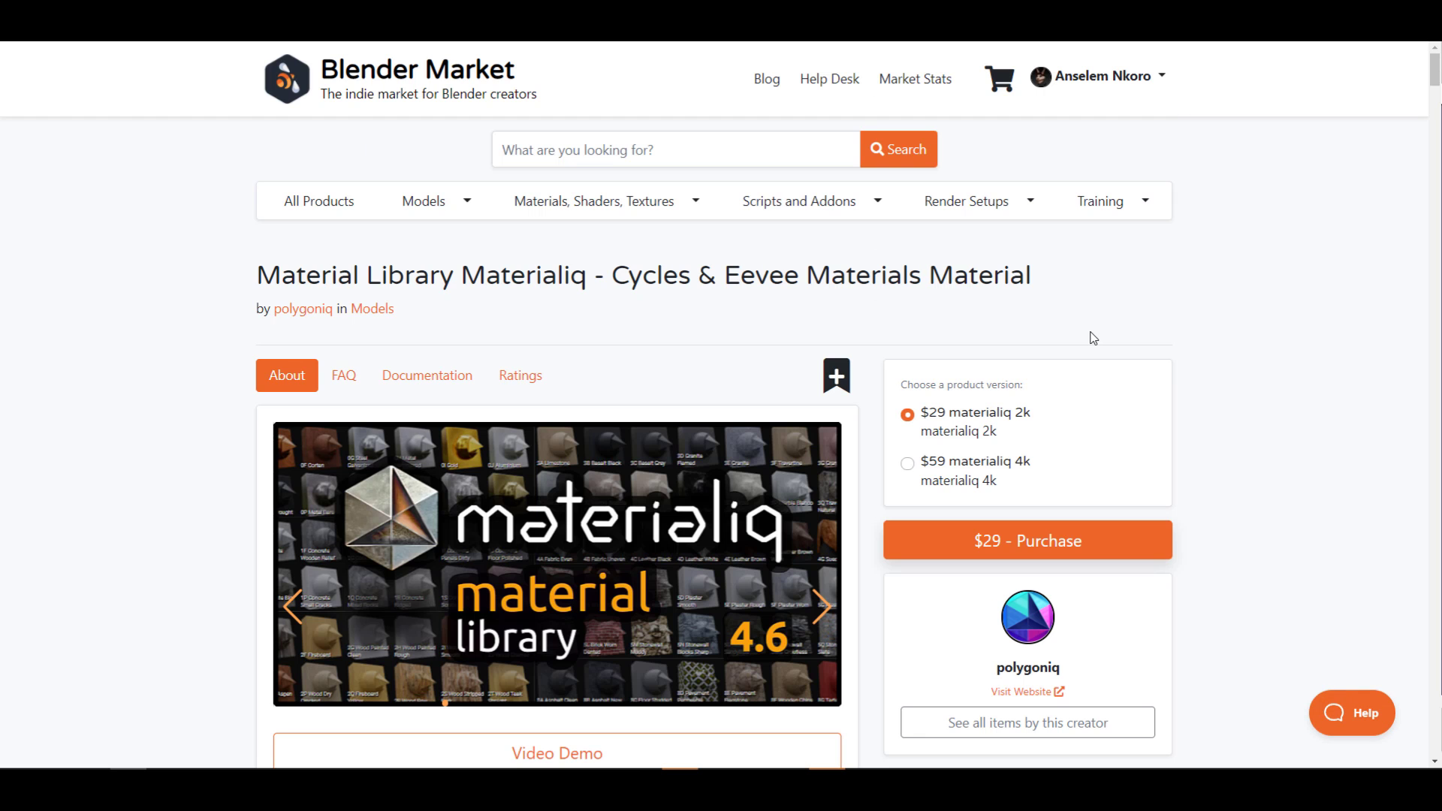
scroll(1122, 408, down, 3)
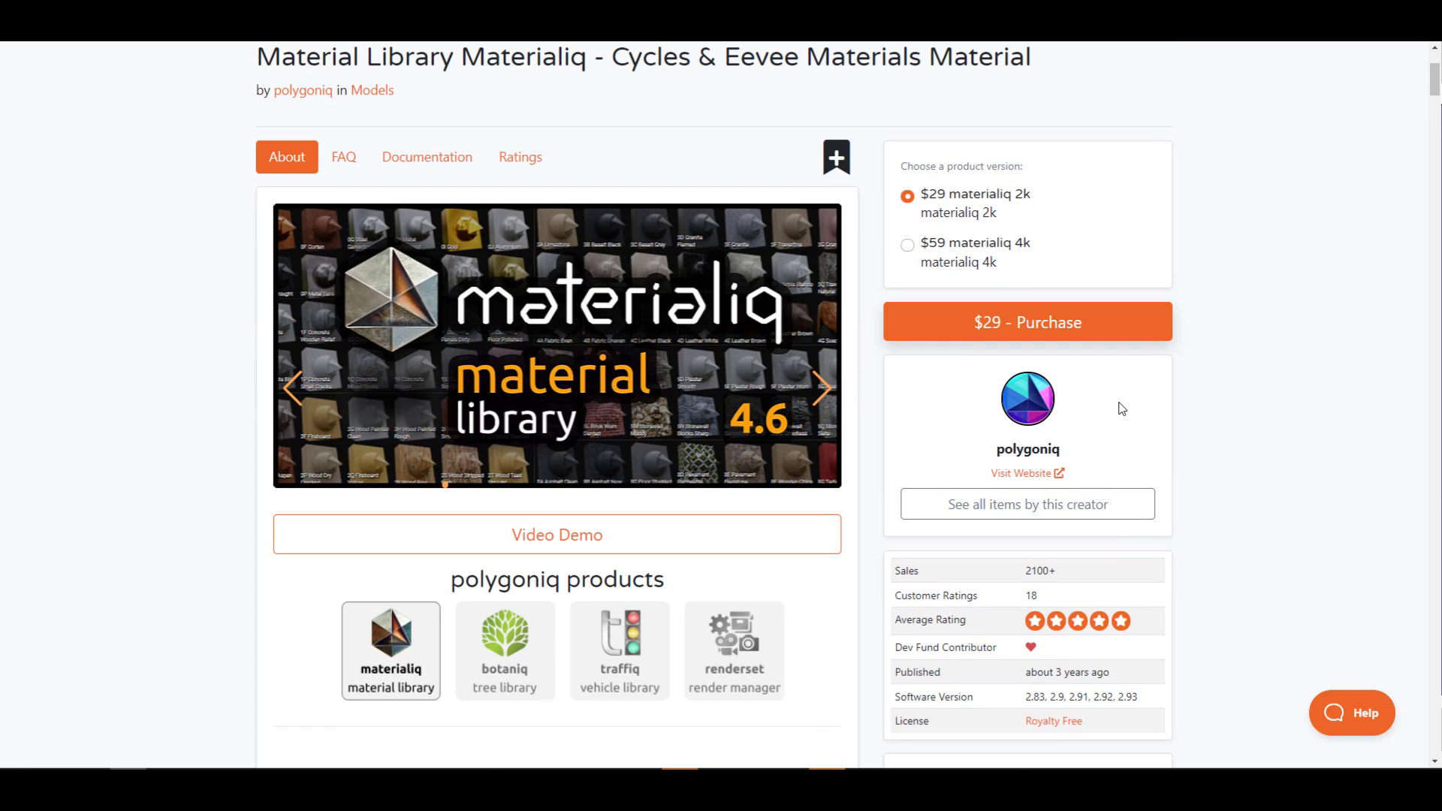
scroll(1121, 408, up, 3)
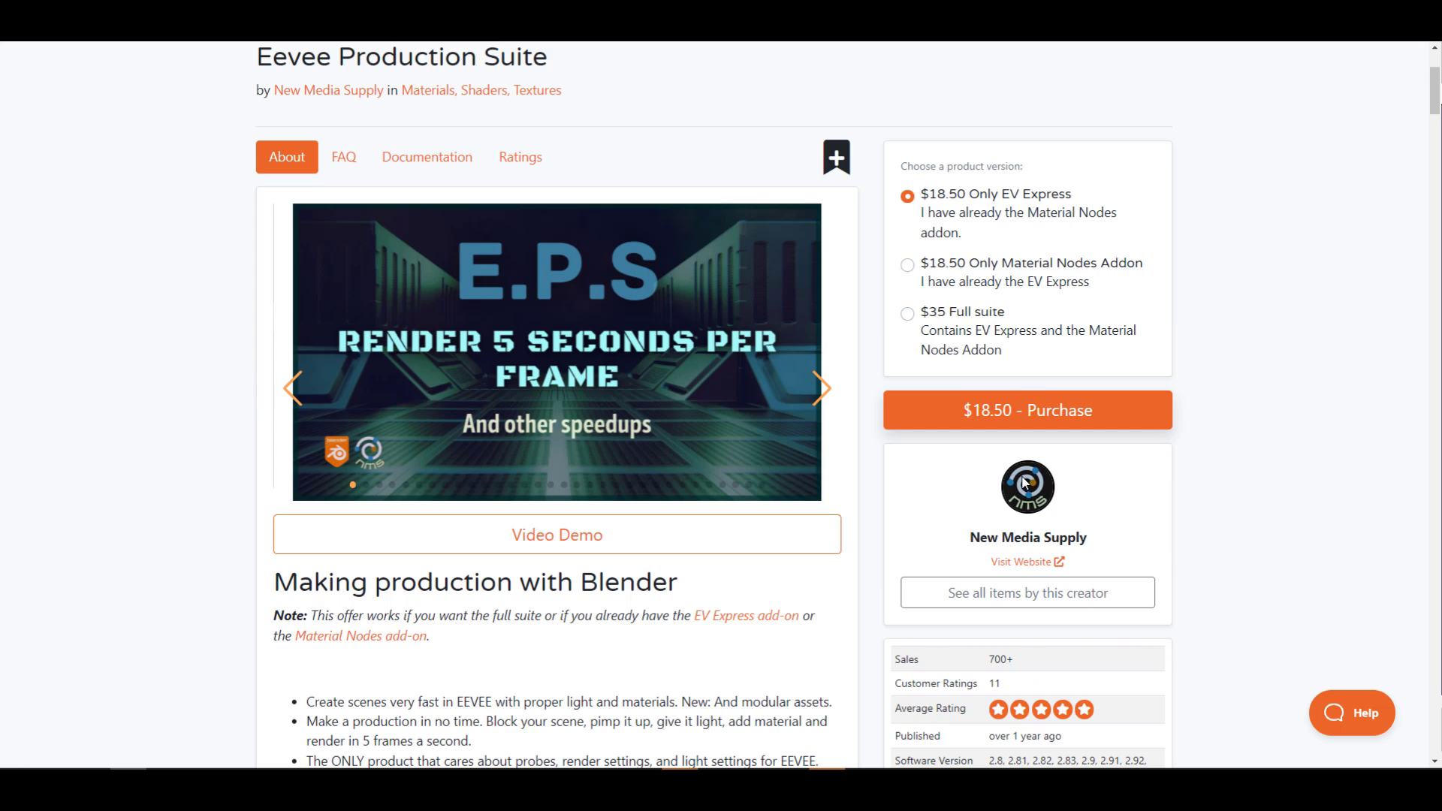
scroll(1025, 483, up, 3)
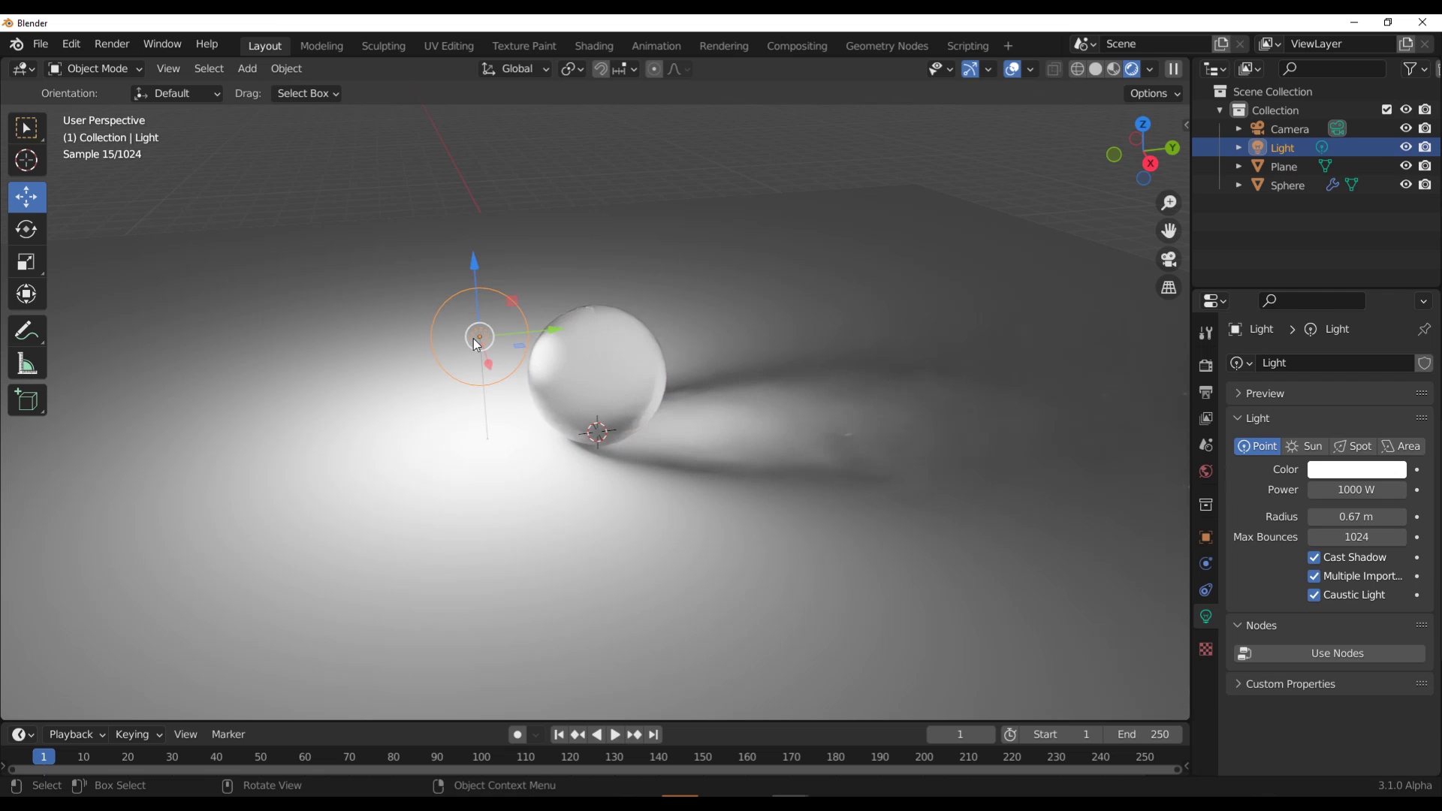
Raise the point light, make the sphere a Caustic Caster and the floor plane a Caustic Receiver
key(g)
click(882, 371)
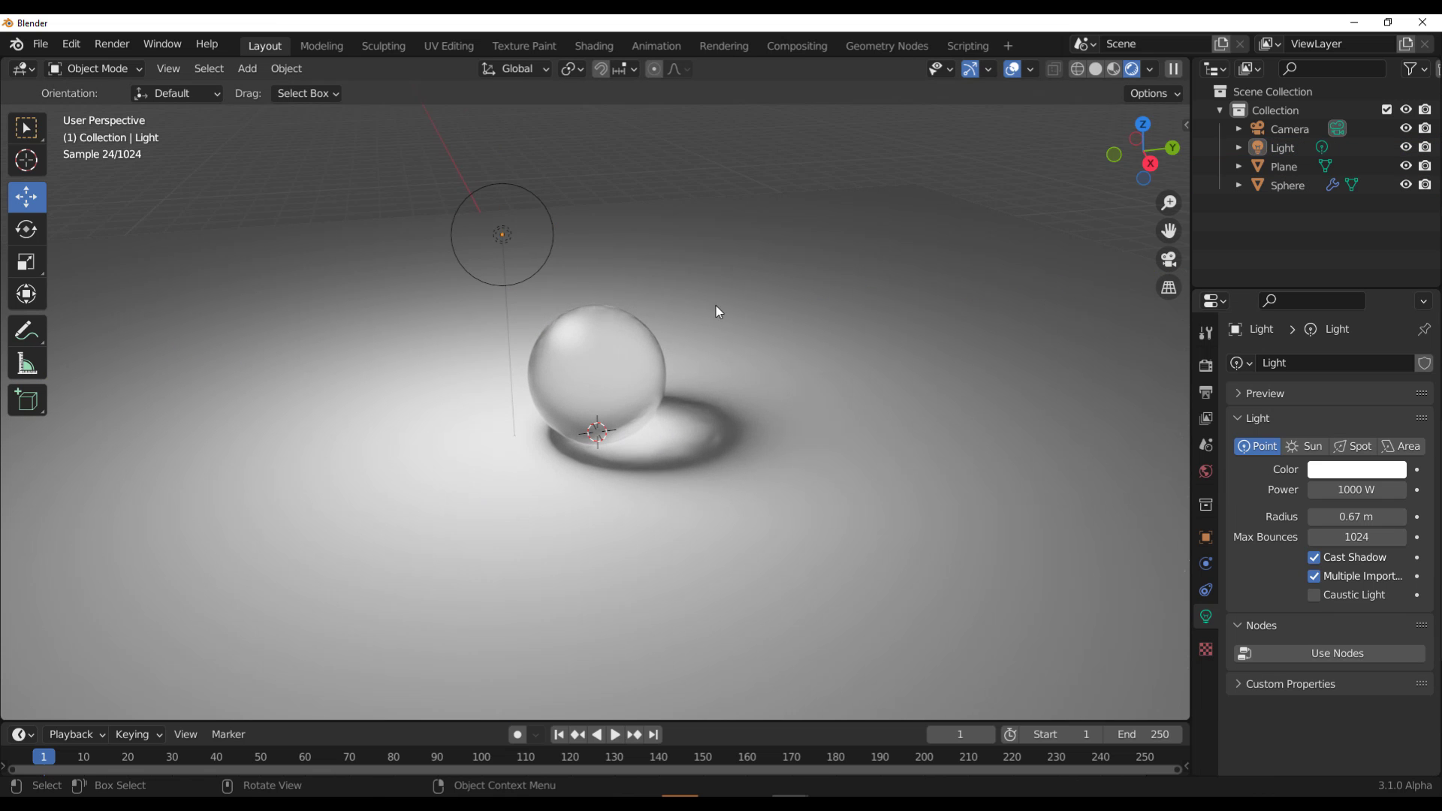
click(638, 392)
click(1206, 537)
scroll(1295, 706, down, 10)
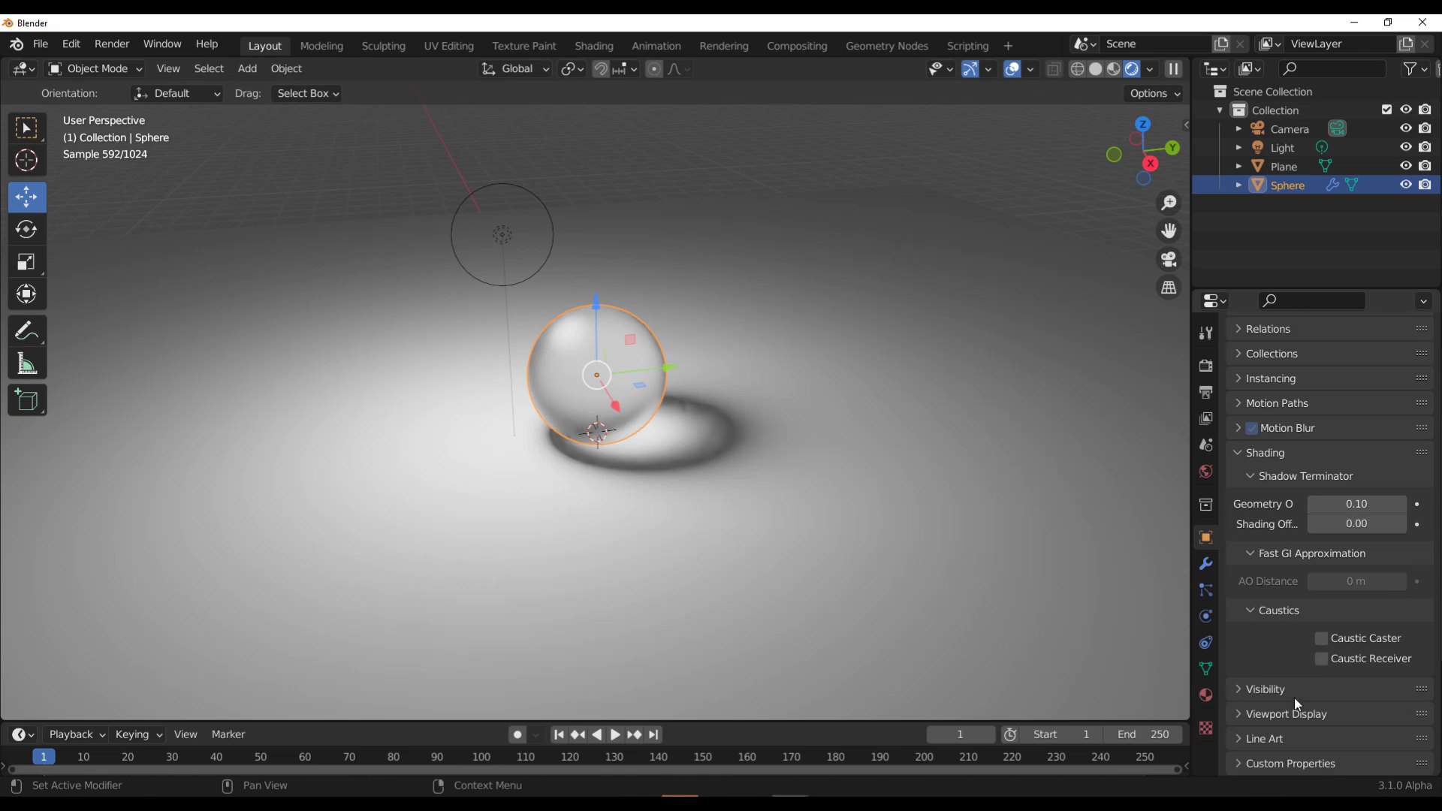
click(1321, 638)
click(502, 235)
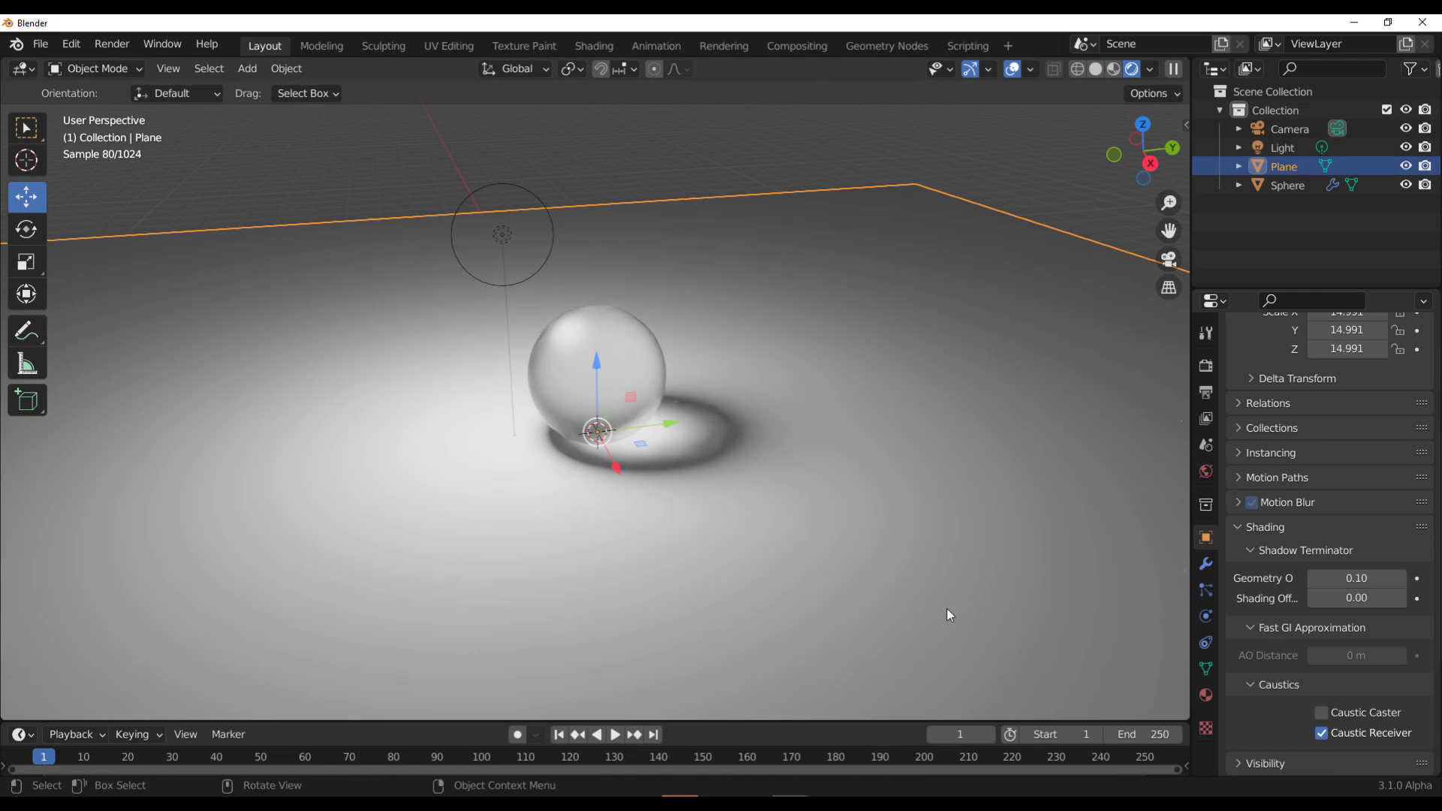